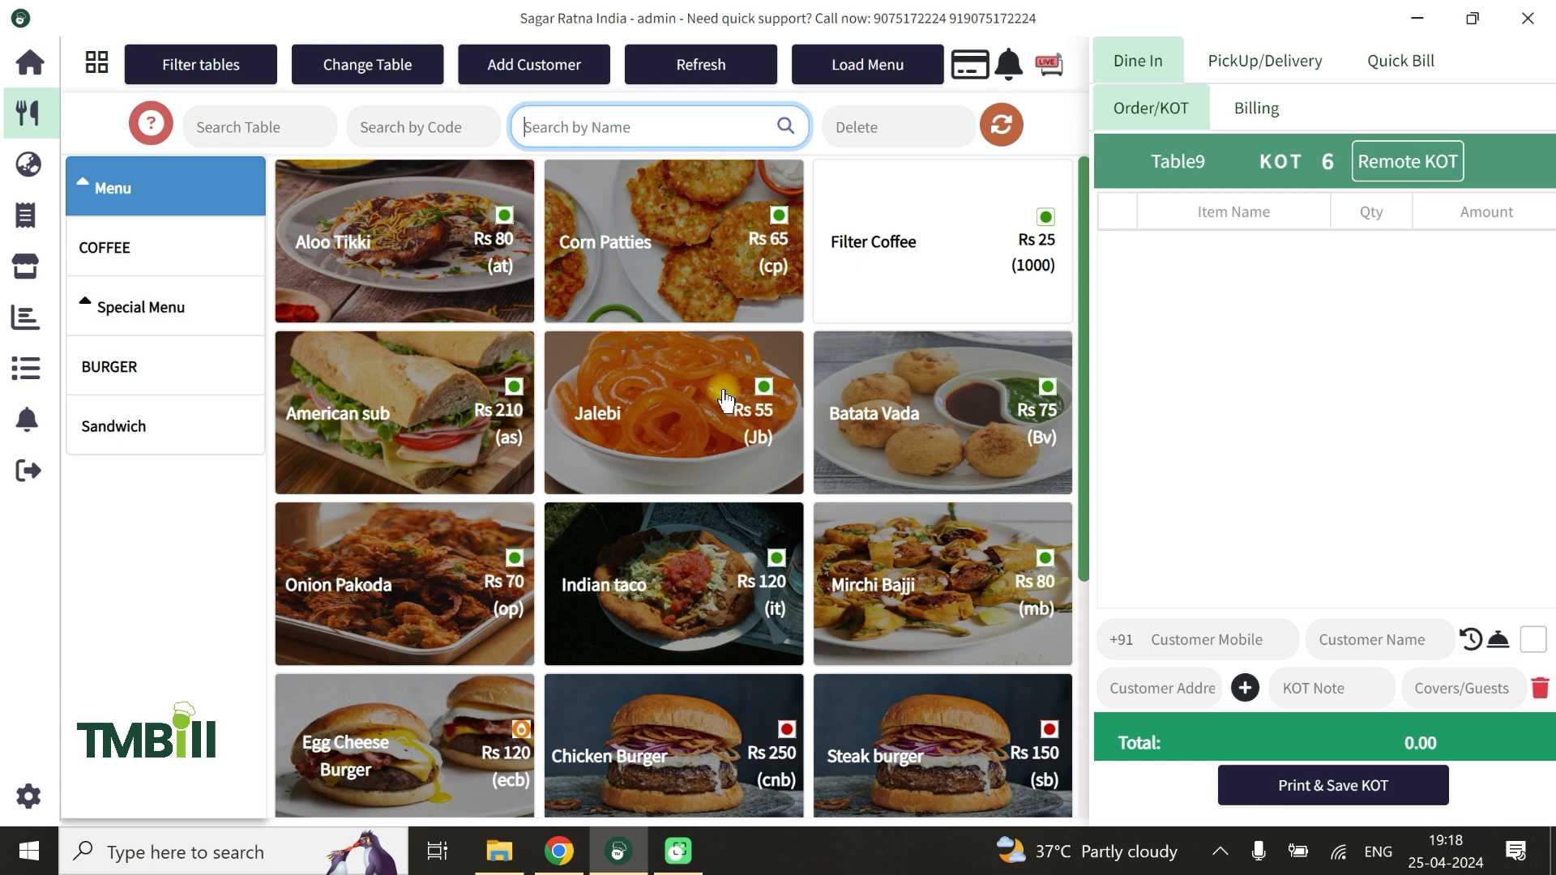
Switch to the TMBill back office in Chrome and expand Outlet Configuration under POS Configuration to reach the outlet users
{"action": "left_click", "coordinate": [559, 850]}
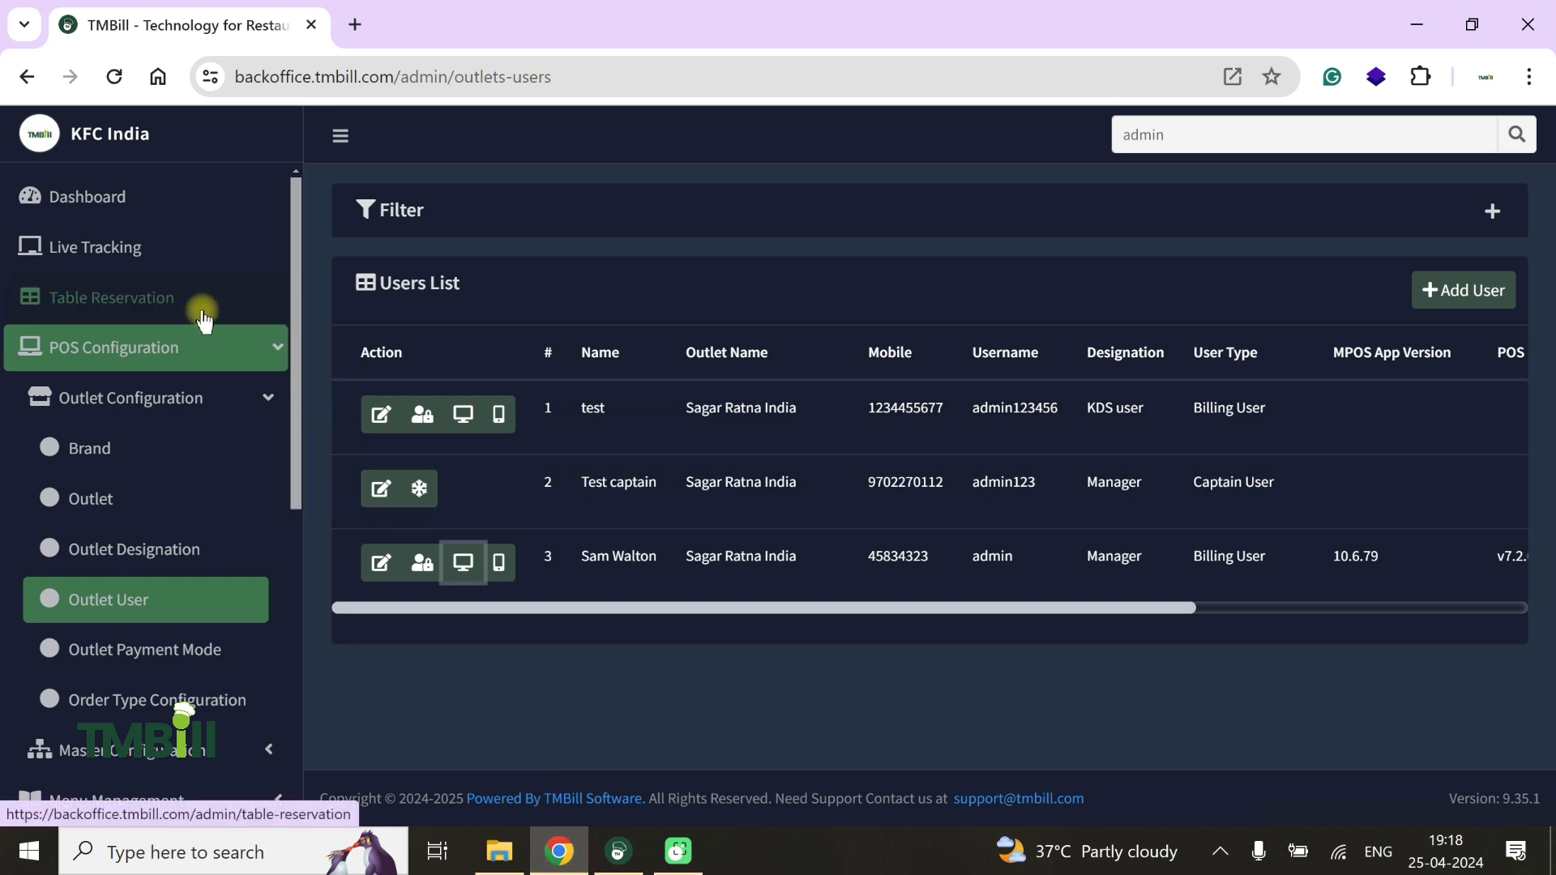
{"action": "left_click", "coordinate": [77, 352]}
{"action": "left_click", "coordinate": [79, 353]}
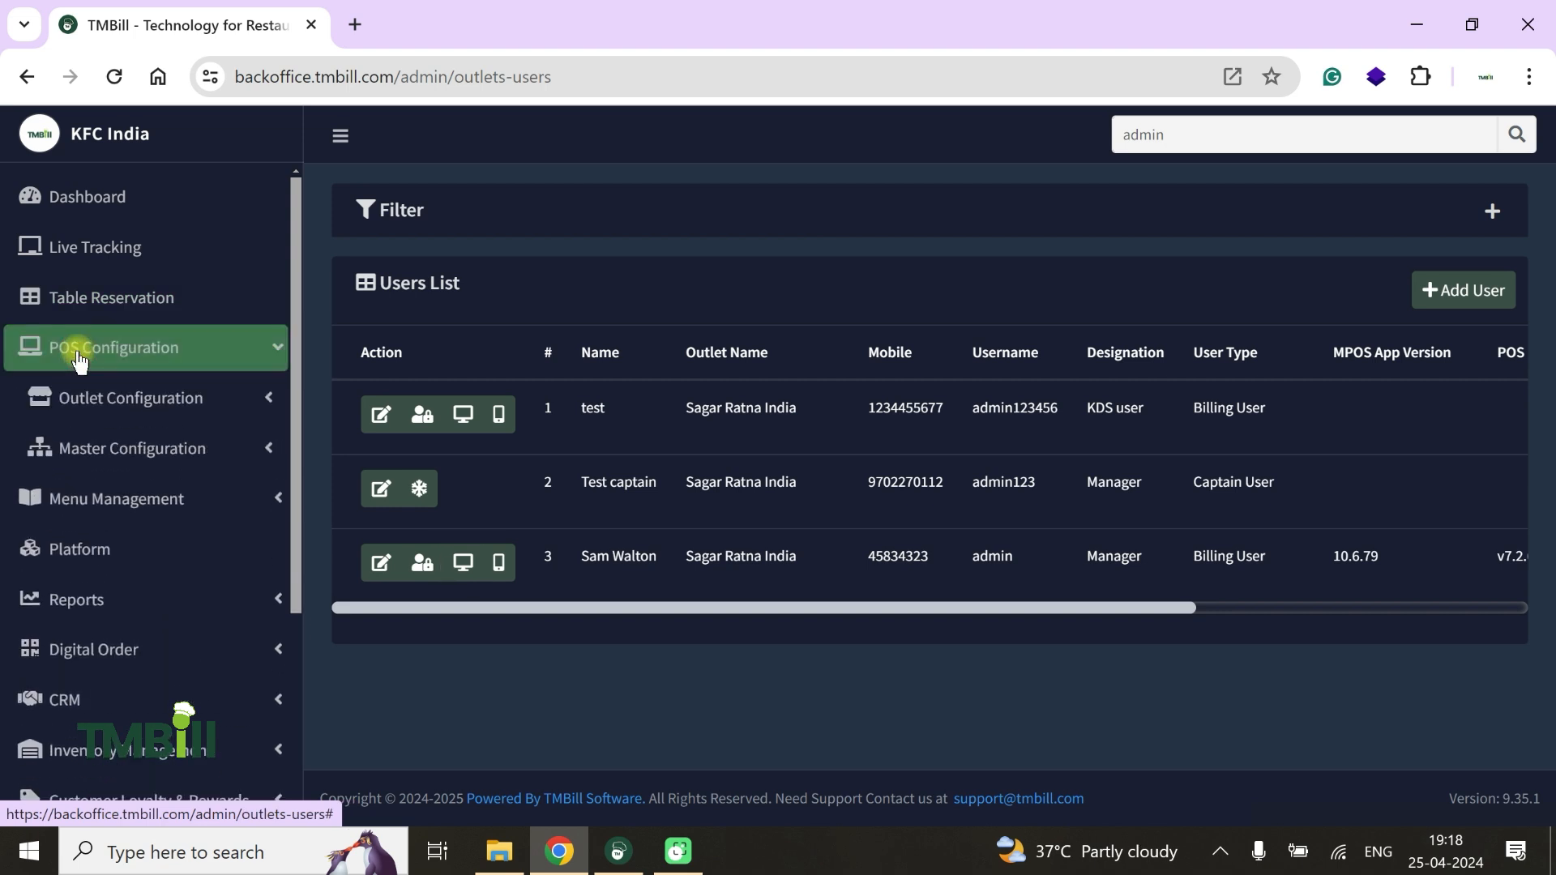
{"action": "left_click", "coordinate": [114, 409]}
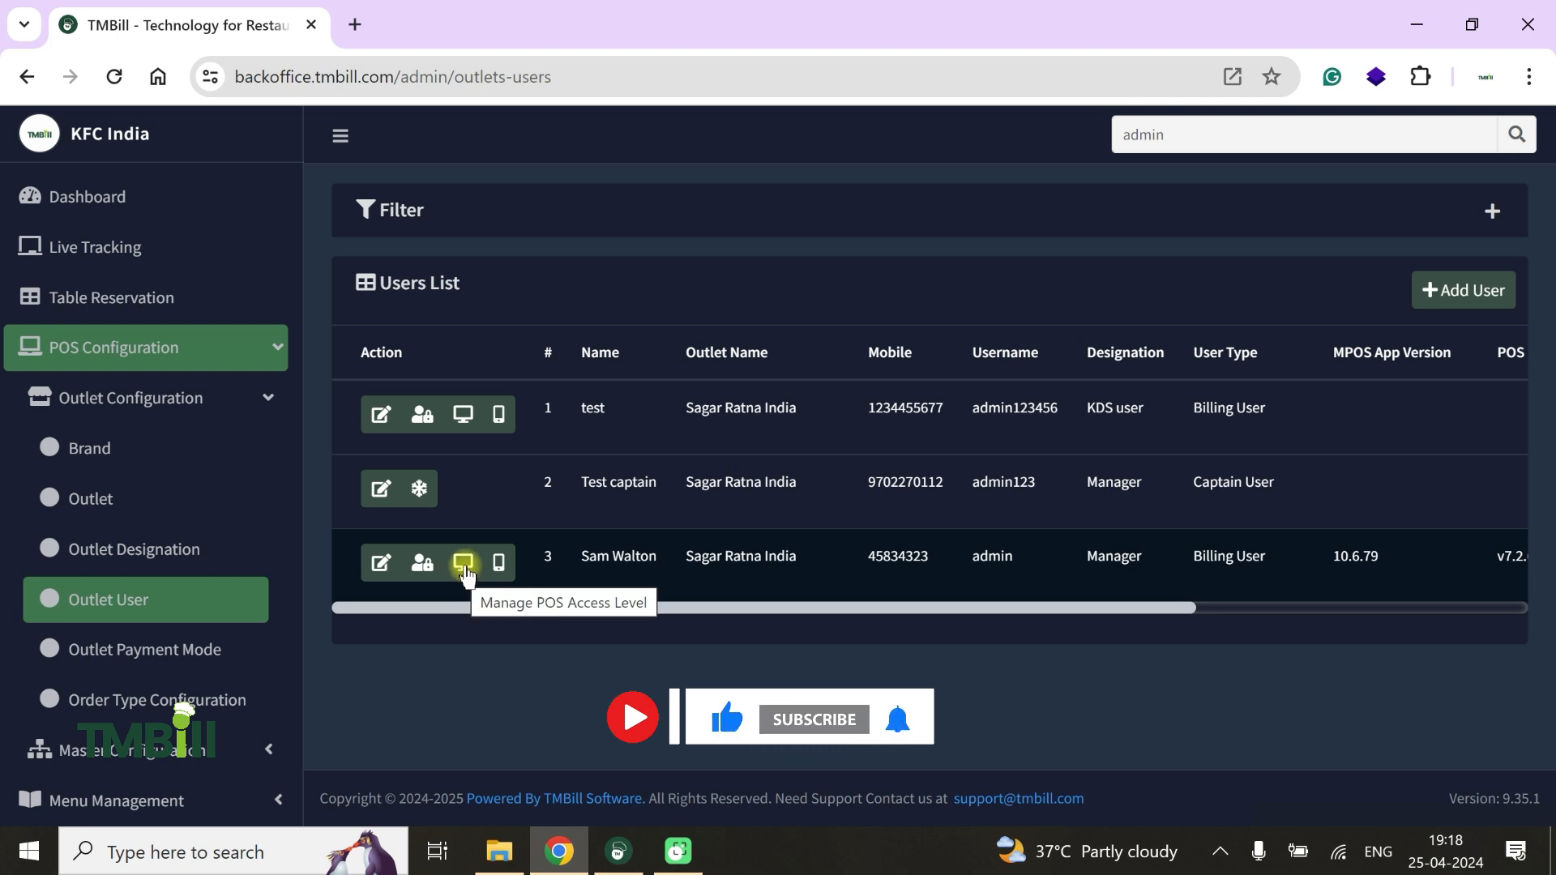
Turn on Menu Management visibility in the POS access level of the outlet user with username admin and save the update
{"action": "left_click", "coordinate": [465, 565]}
{"action": "scroll", "coordinate": [464, 566], "scroll_direction": "down", "scroll_amount": 3}
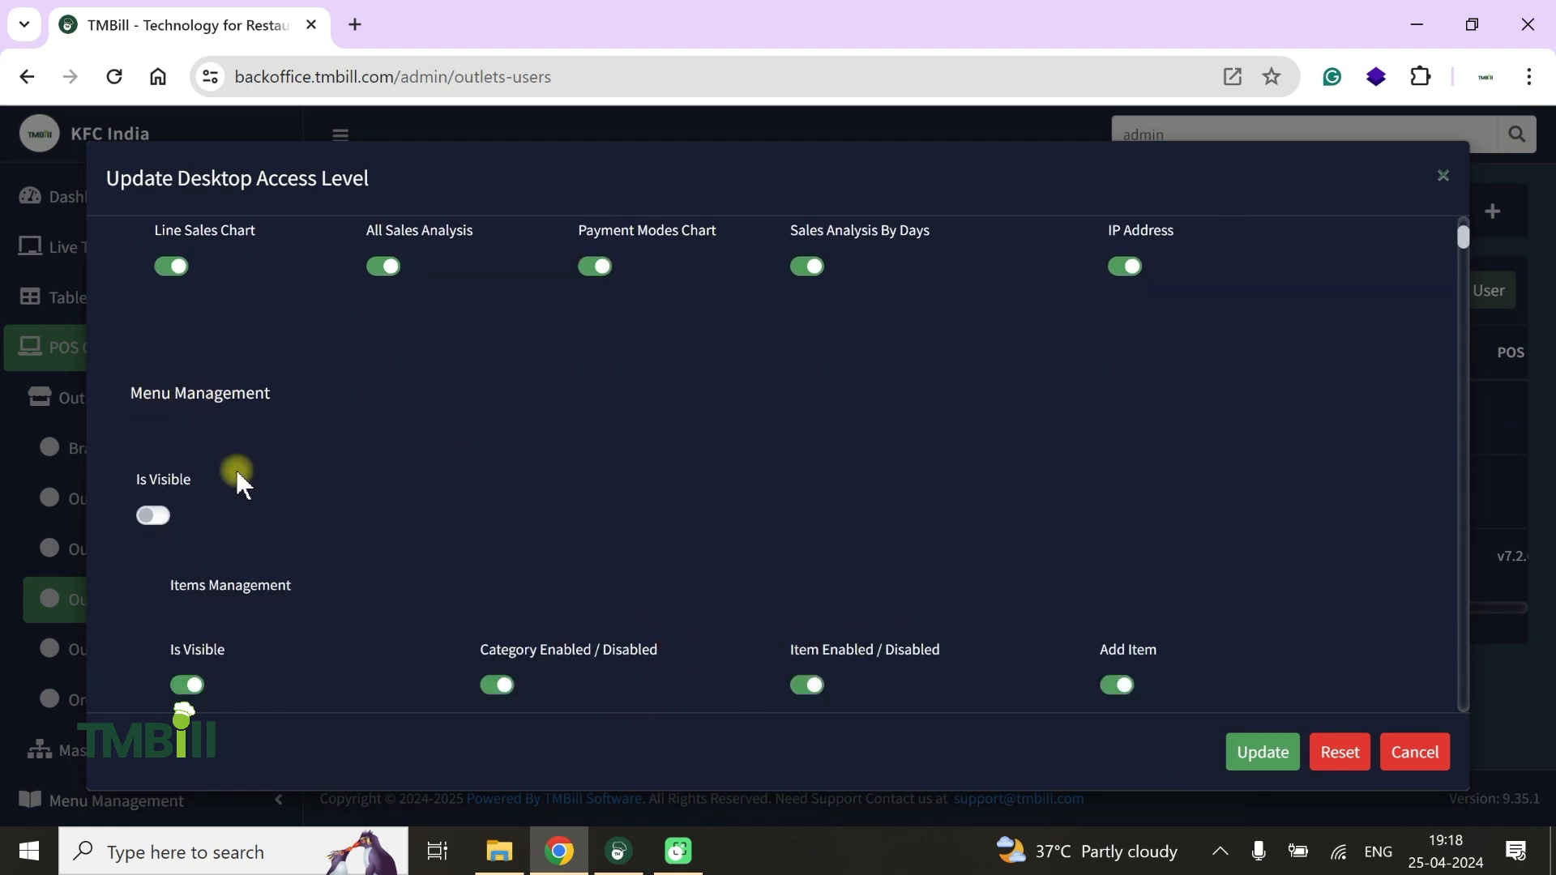
{"action": "left_click", "coordinate": [154, 516]}
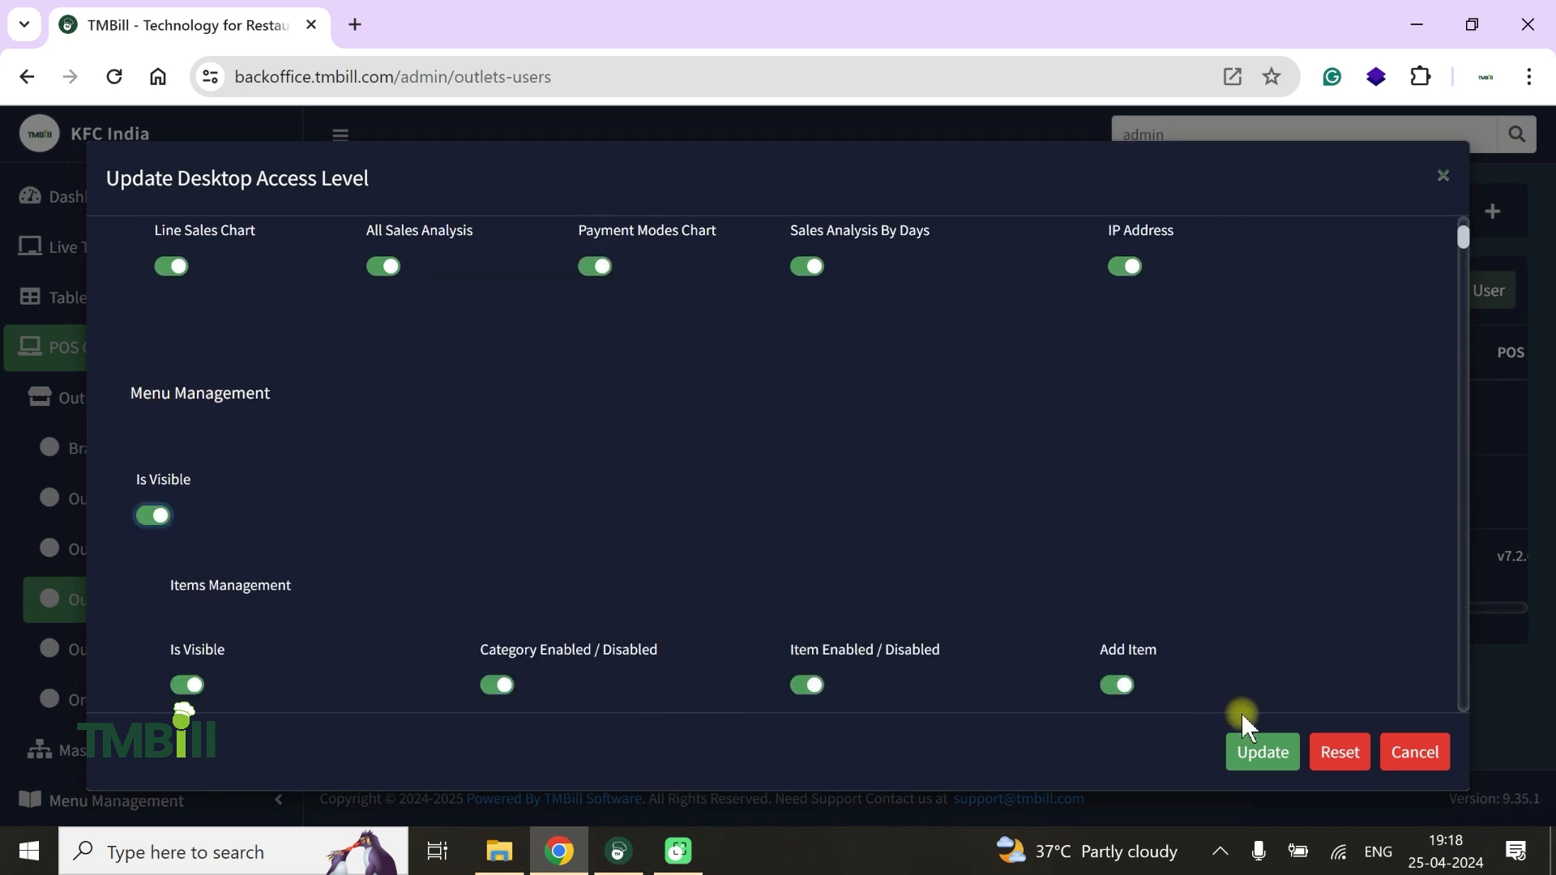
{"action": "left_click", "coordinate": [1261, 752]}
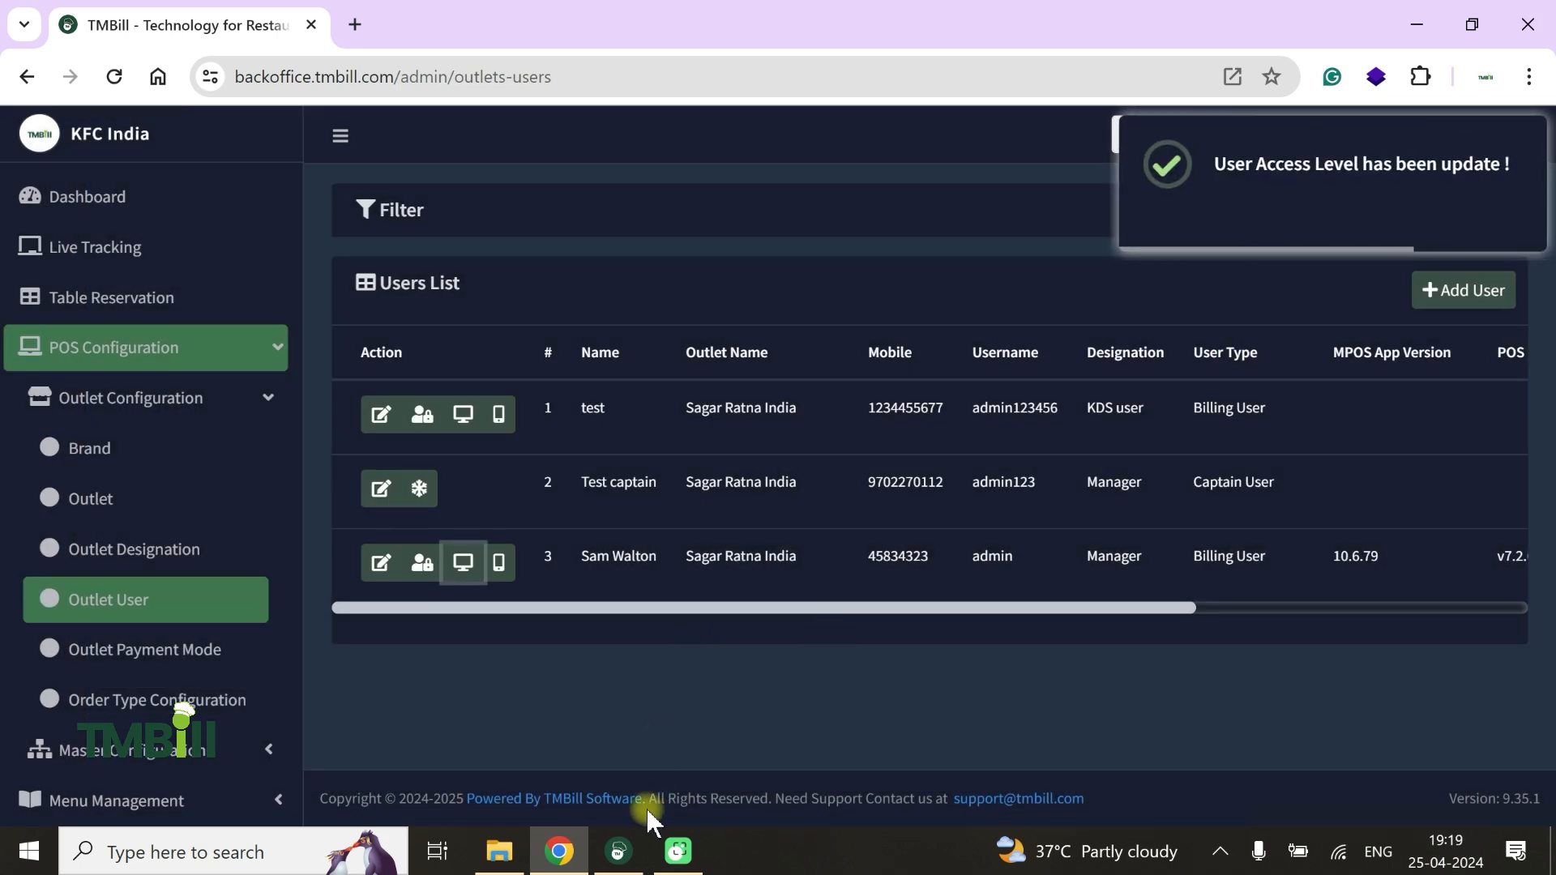
Switch back to the TMBill POS app and open Items Management from the menu configuration
{"action": "left_click", "coordinate": [632, 858]}
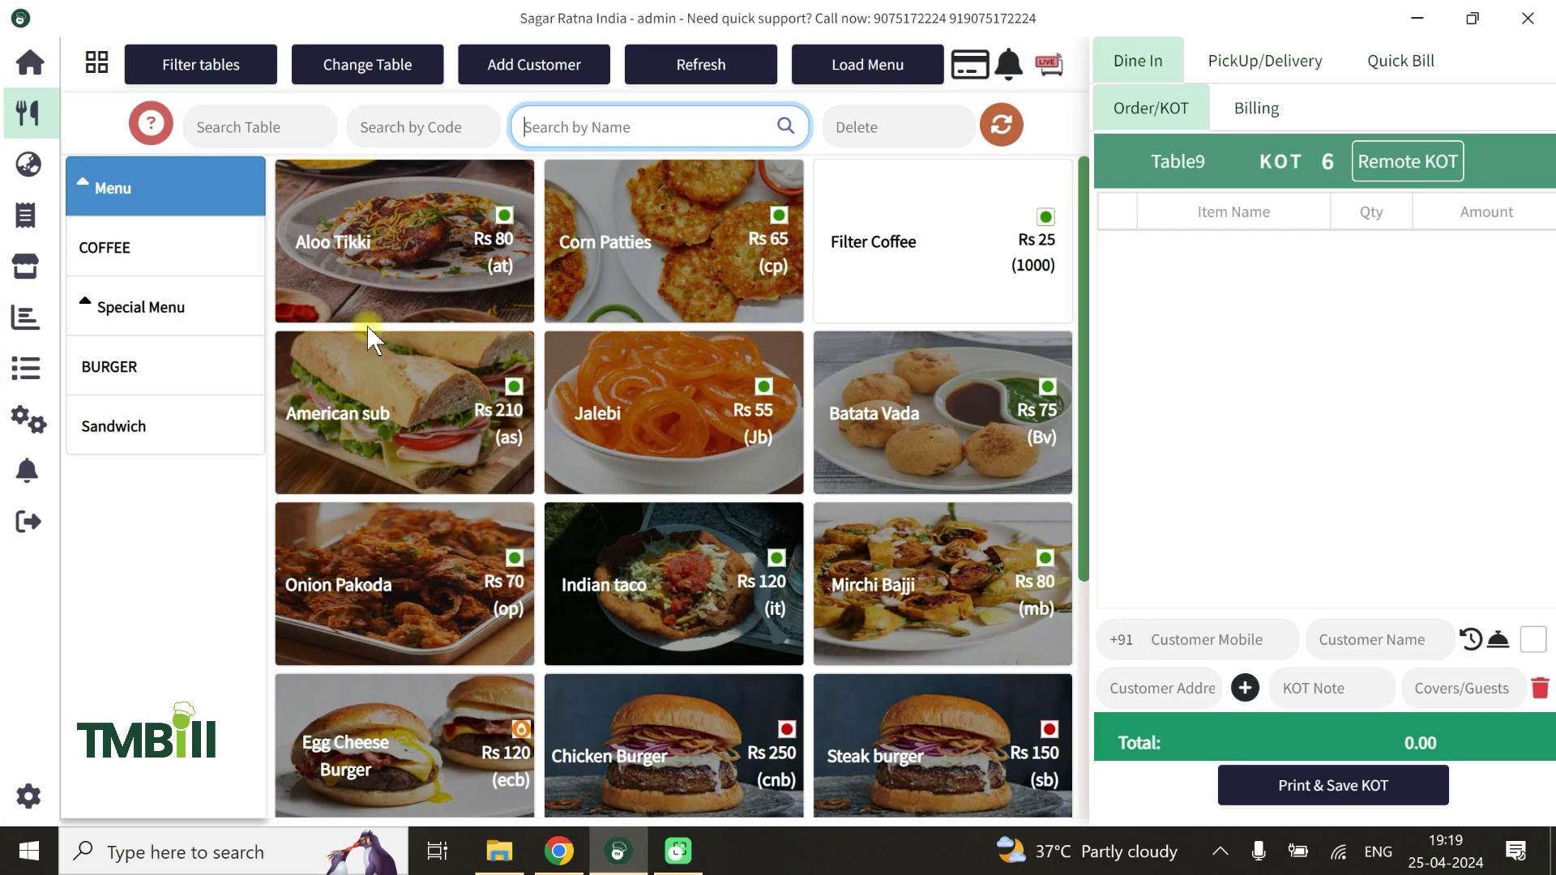
{"action": "left_click", "coordinate": [22, 428]}
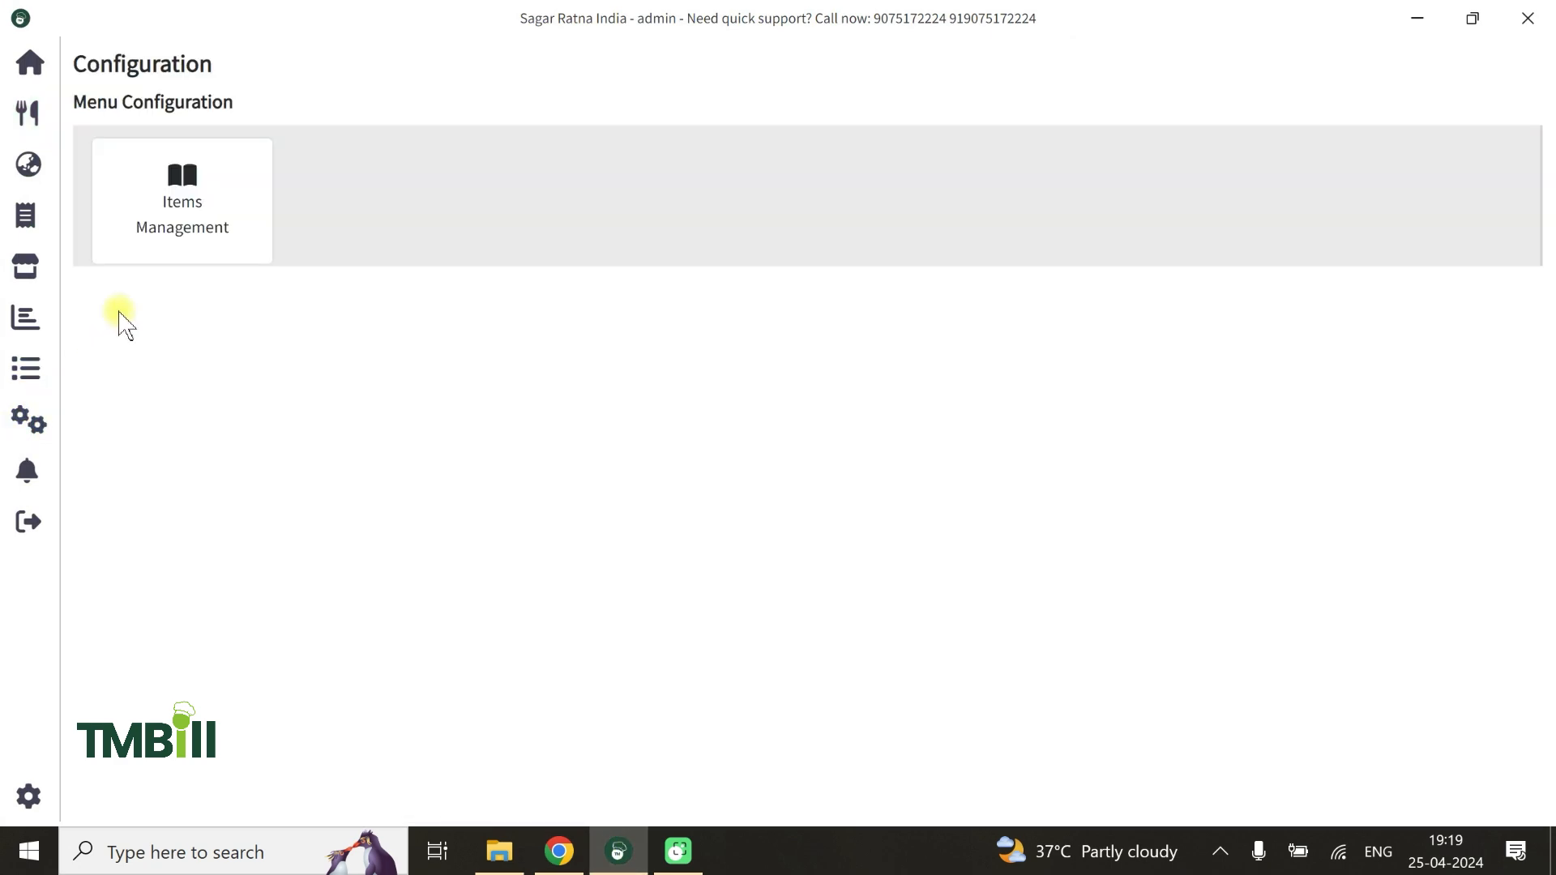
{"action": "left_click", "coordinate": [203, 203]}
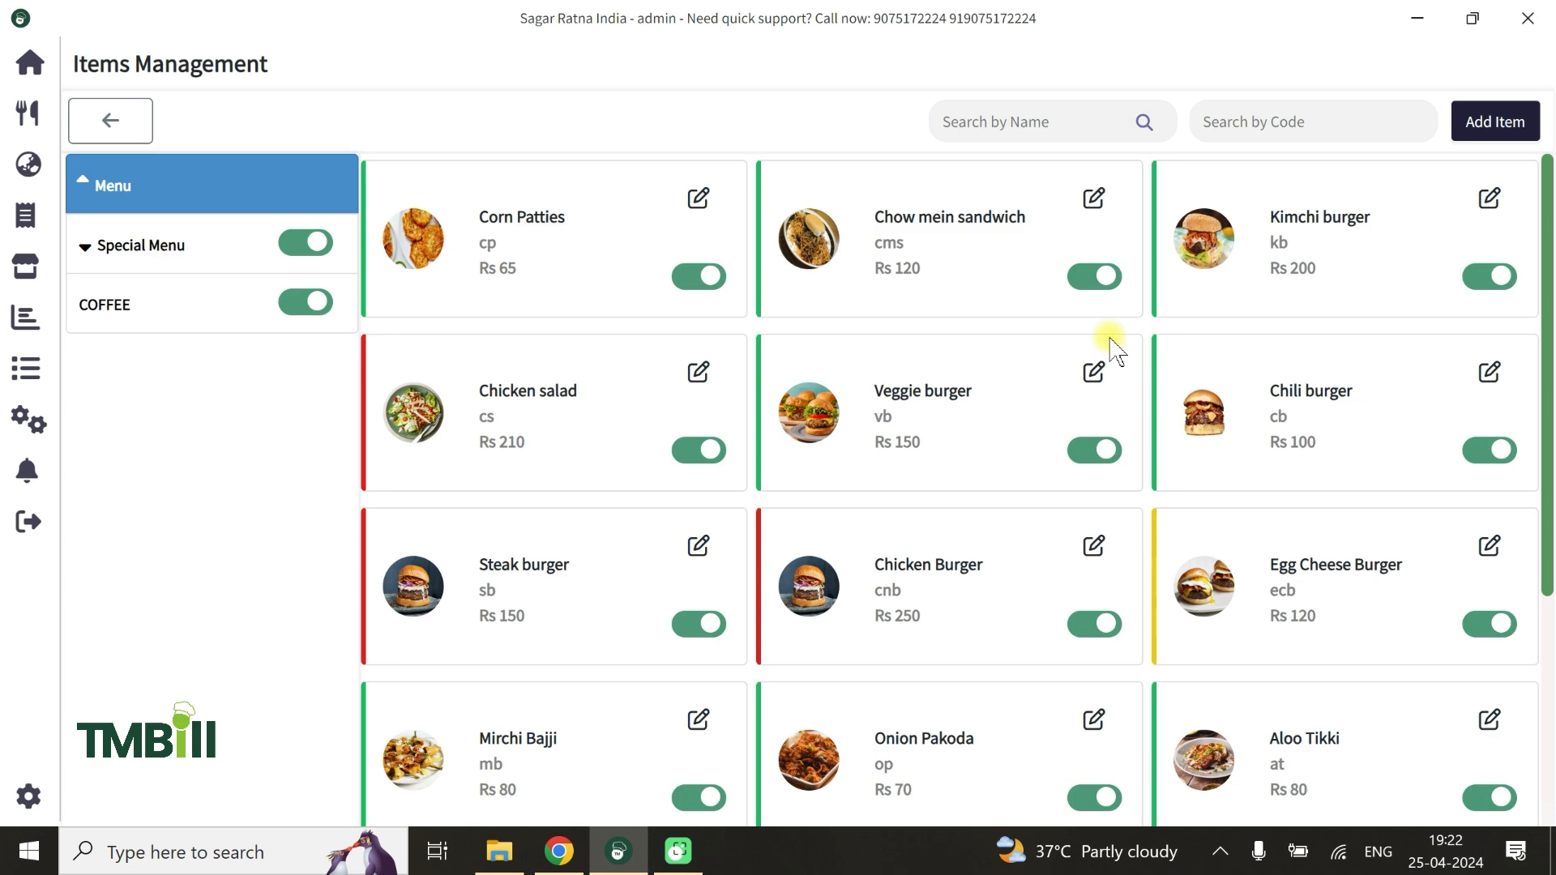
Start a new menu item and name it Veg Biryani Chef Special
{"action": "left_click", "coordinate": [1499, 121]}
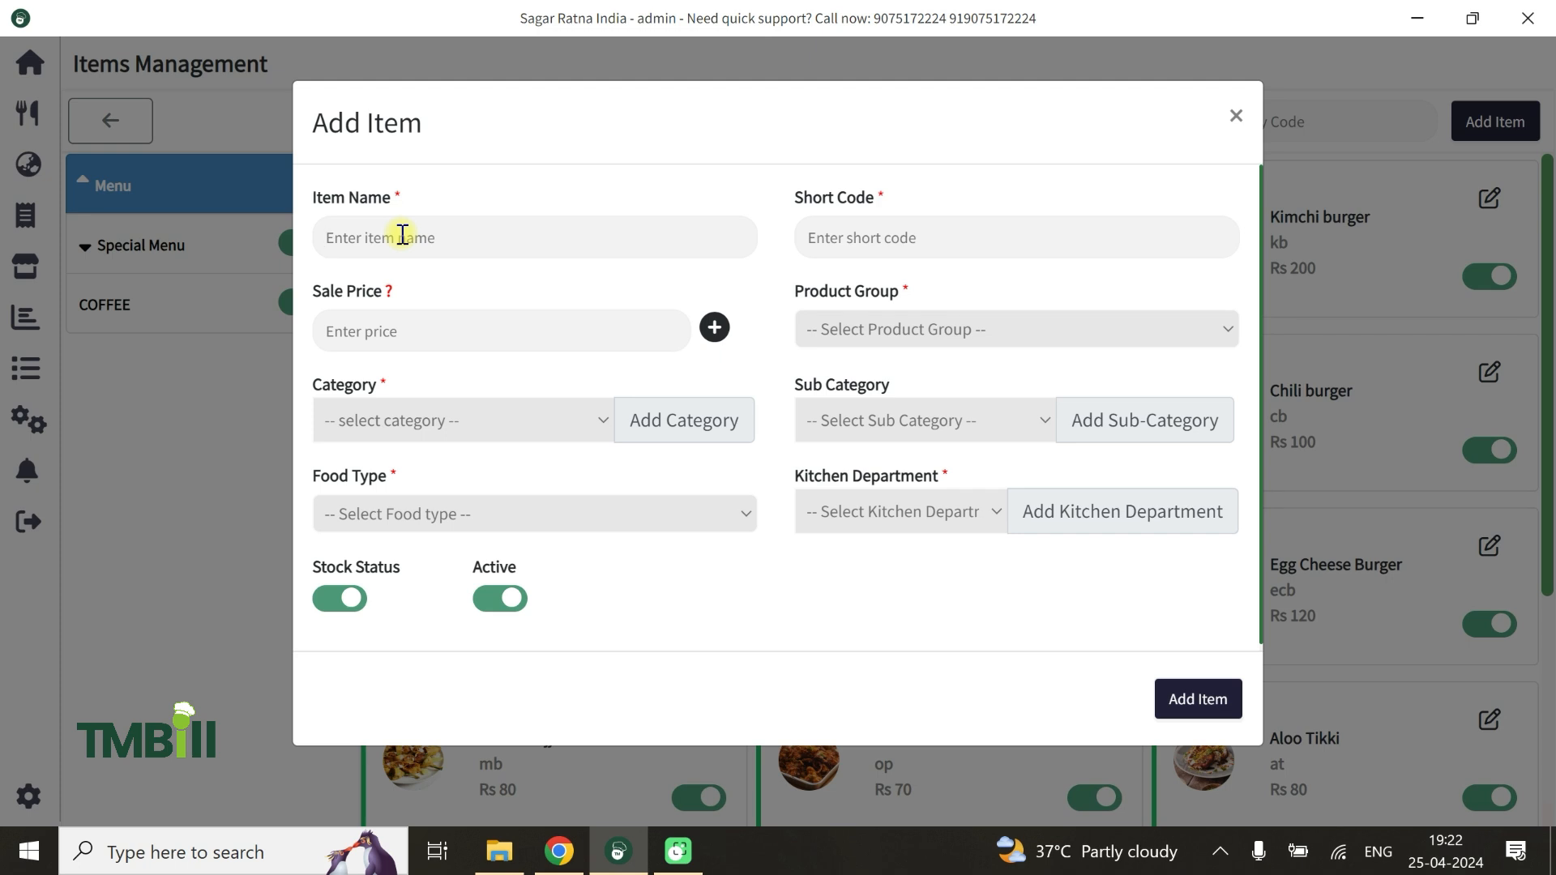
{"action": "type", "text": "Veg Biryani Che"}
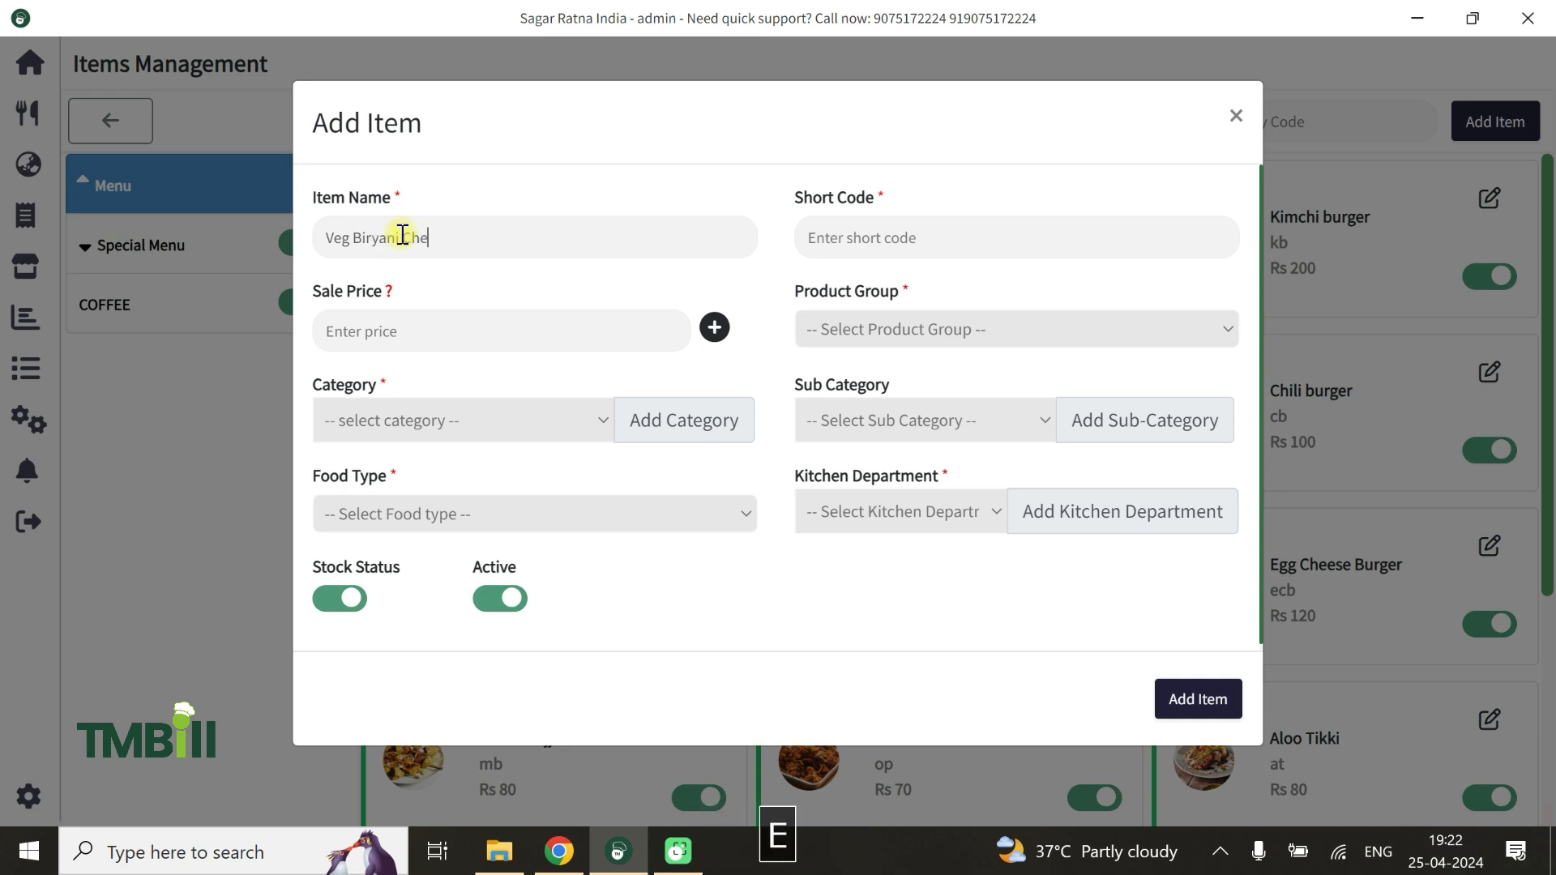
{"action": "type", "text": "f Special"}
{"action": "key", "text": "Tab"}
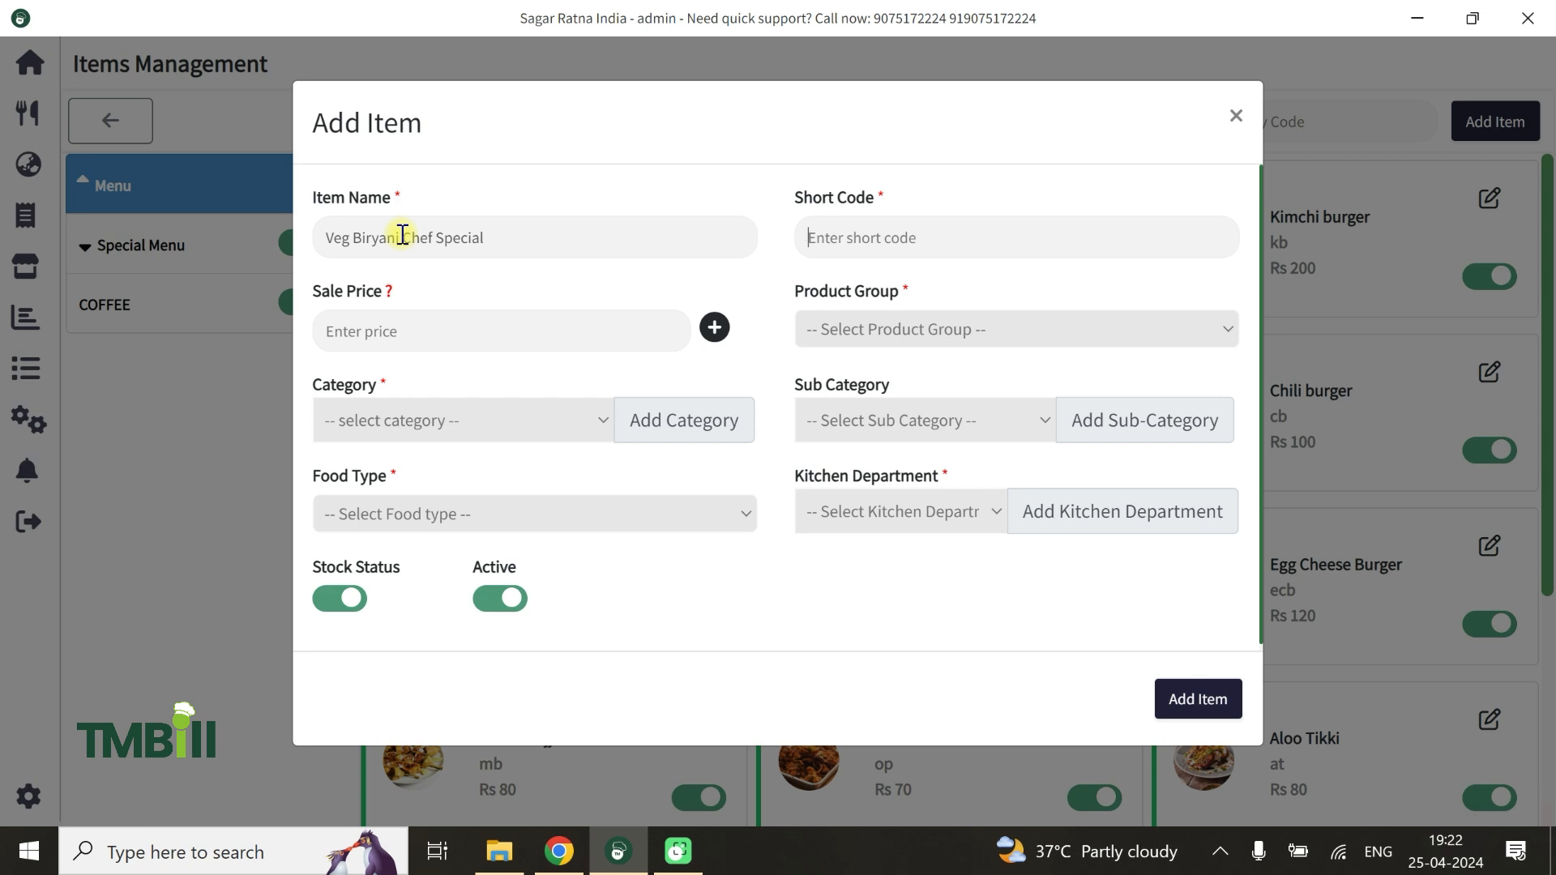
Give the new item the short code vbcs, a sale price of 200 and the product group Food
{"action": "left_click_drag", "start_coordinate": [333, 236], "coordinate": [305, 236]}
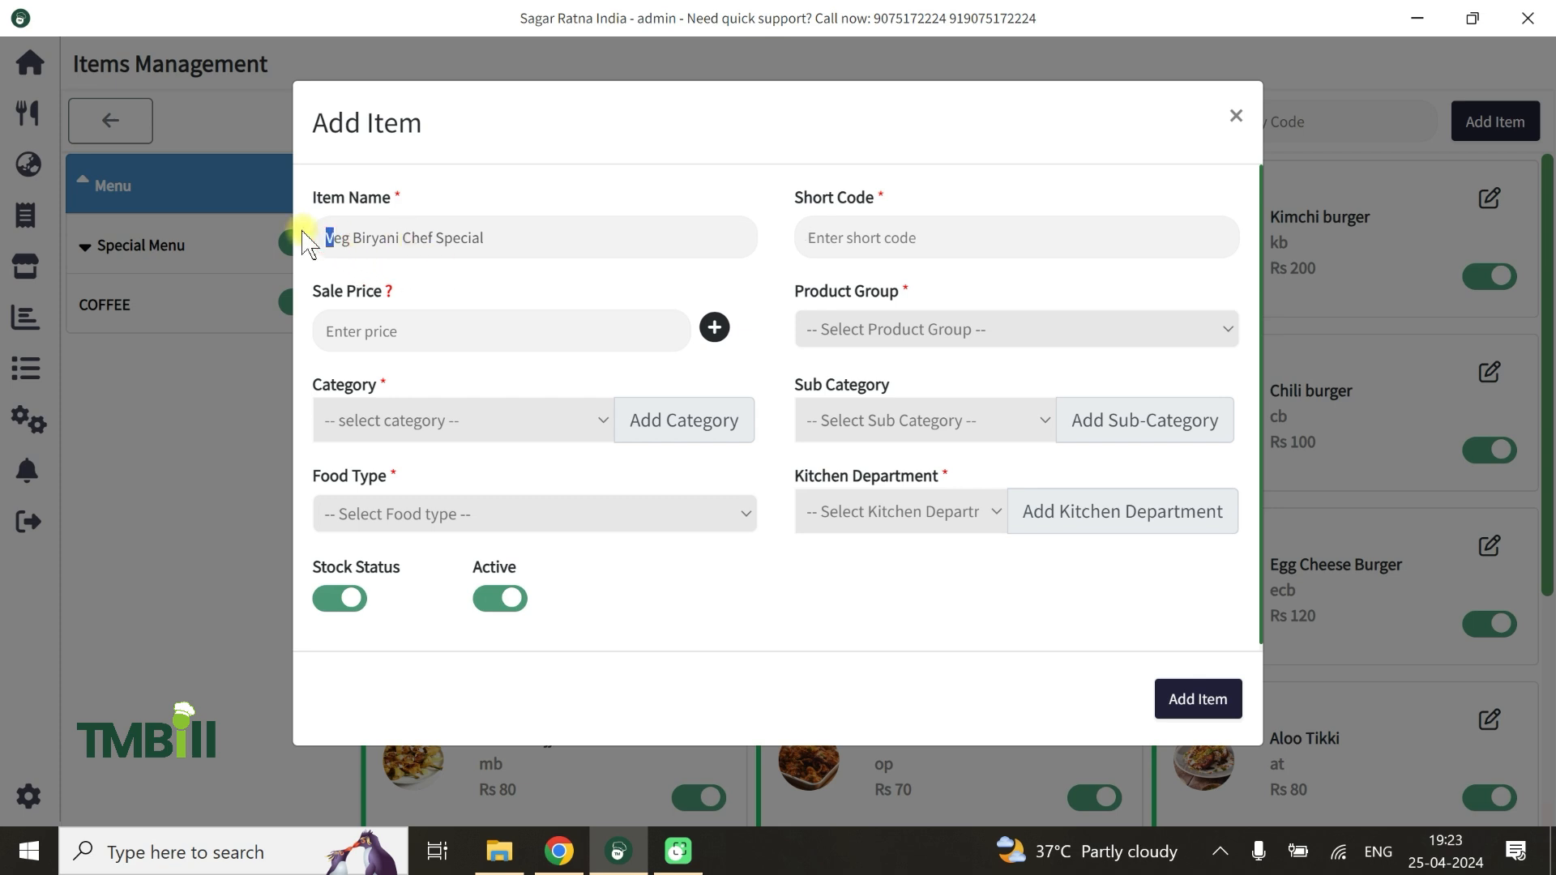
{"action": "left_click", "coordinate": [865, 240]}
{"action": "type", "text": "V"}
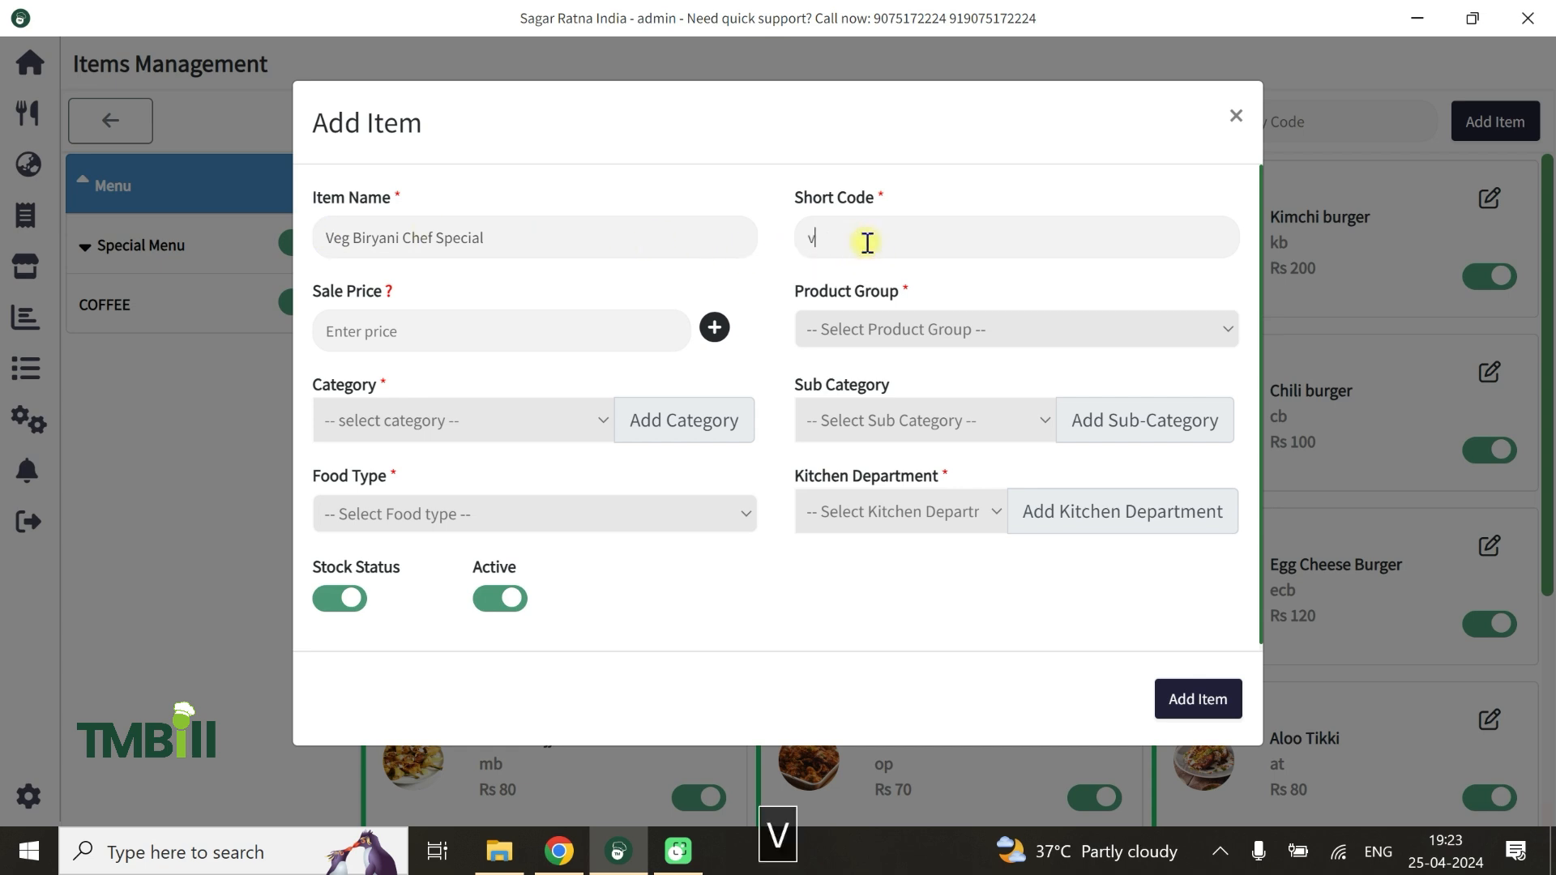
{"action": "type", "text": "bcs"}
{"action": "left_click", "coordinate": [417, 338]}
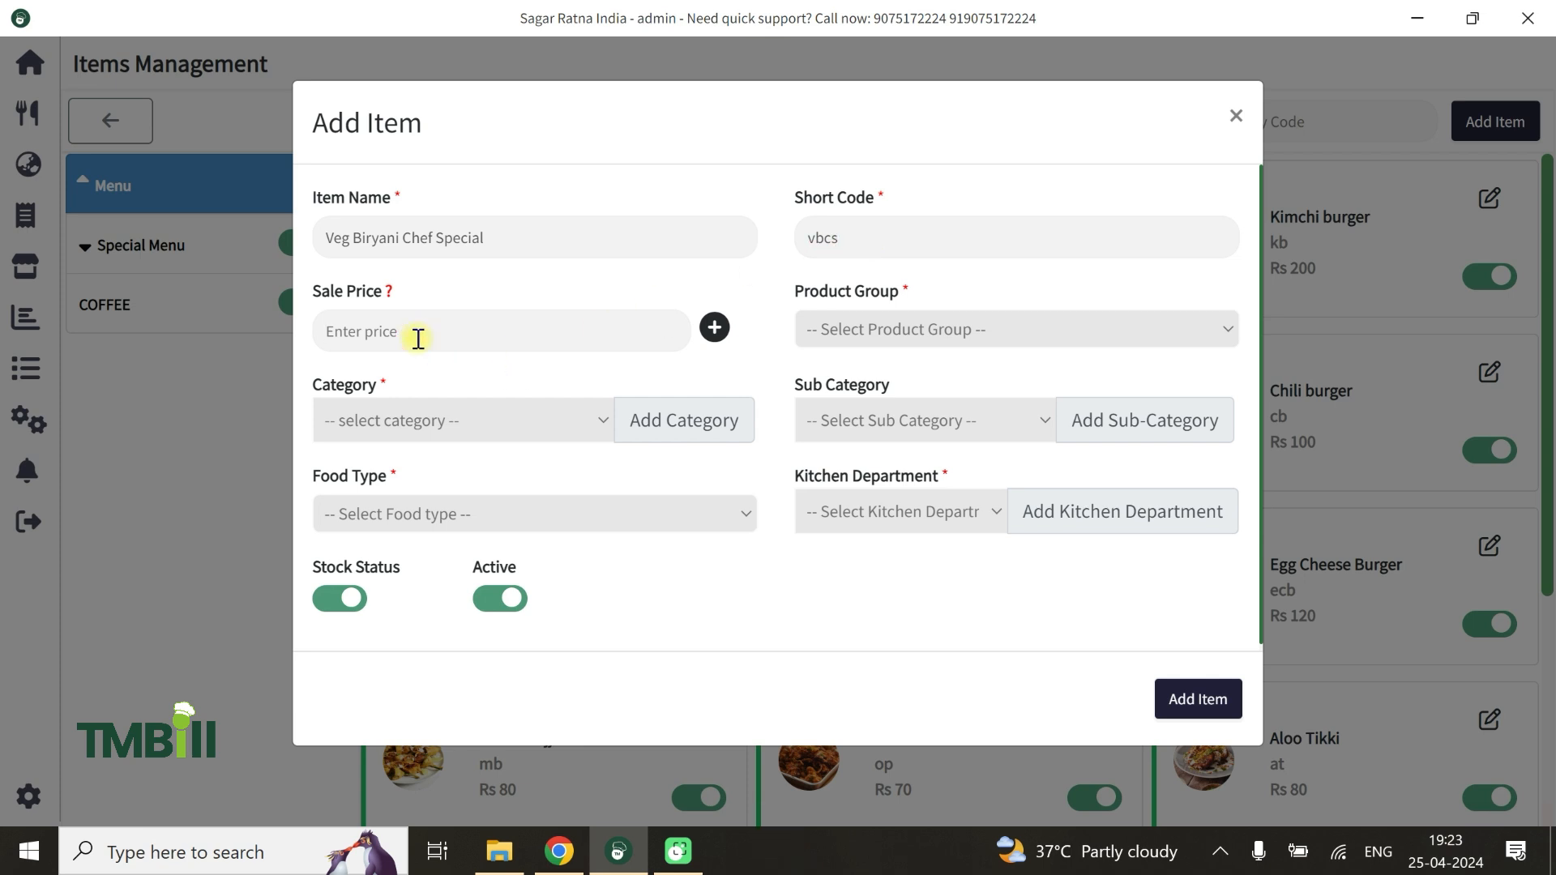
{"action": "type", "text": "200"}
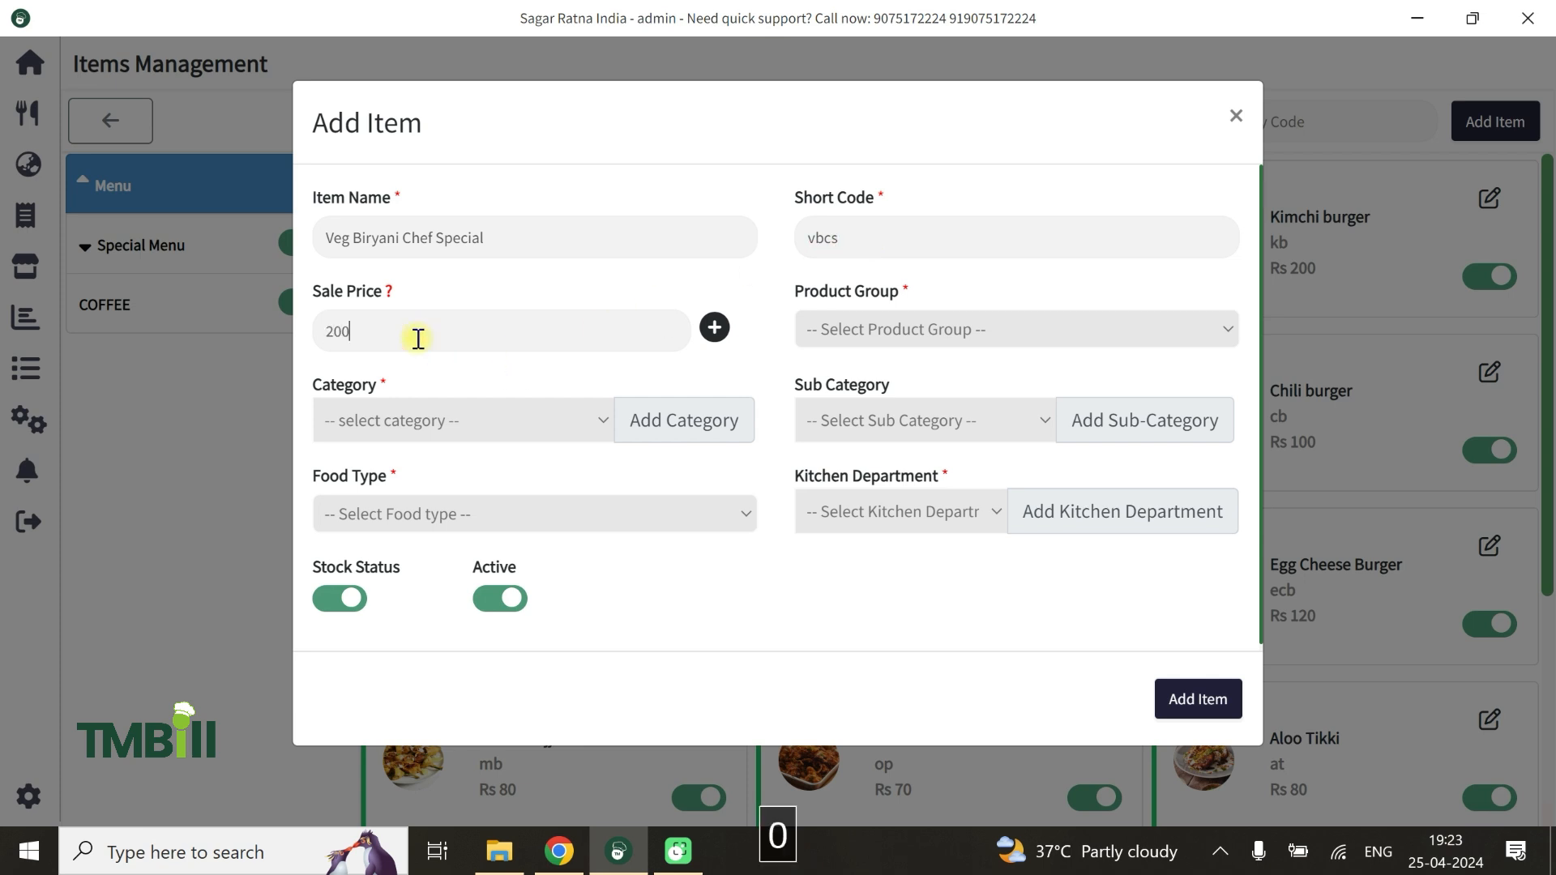
{"action": "left_click", "coordinate": [918, 329]}
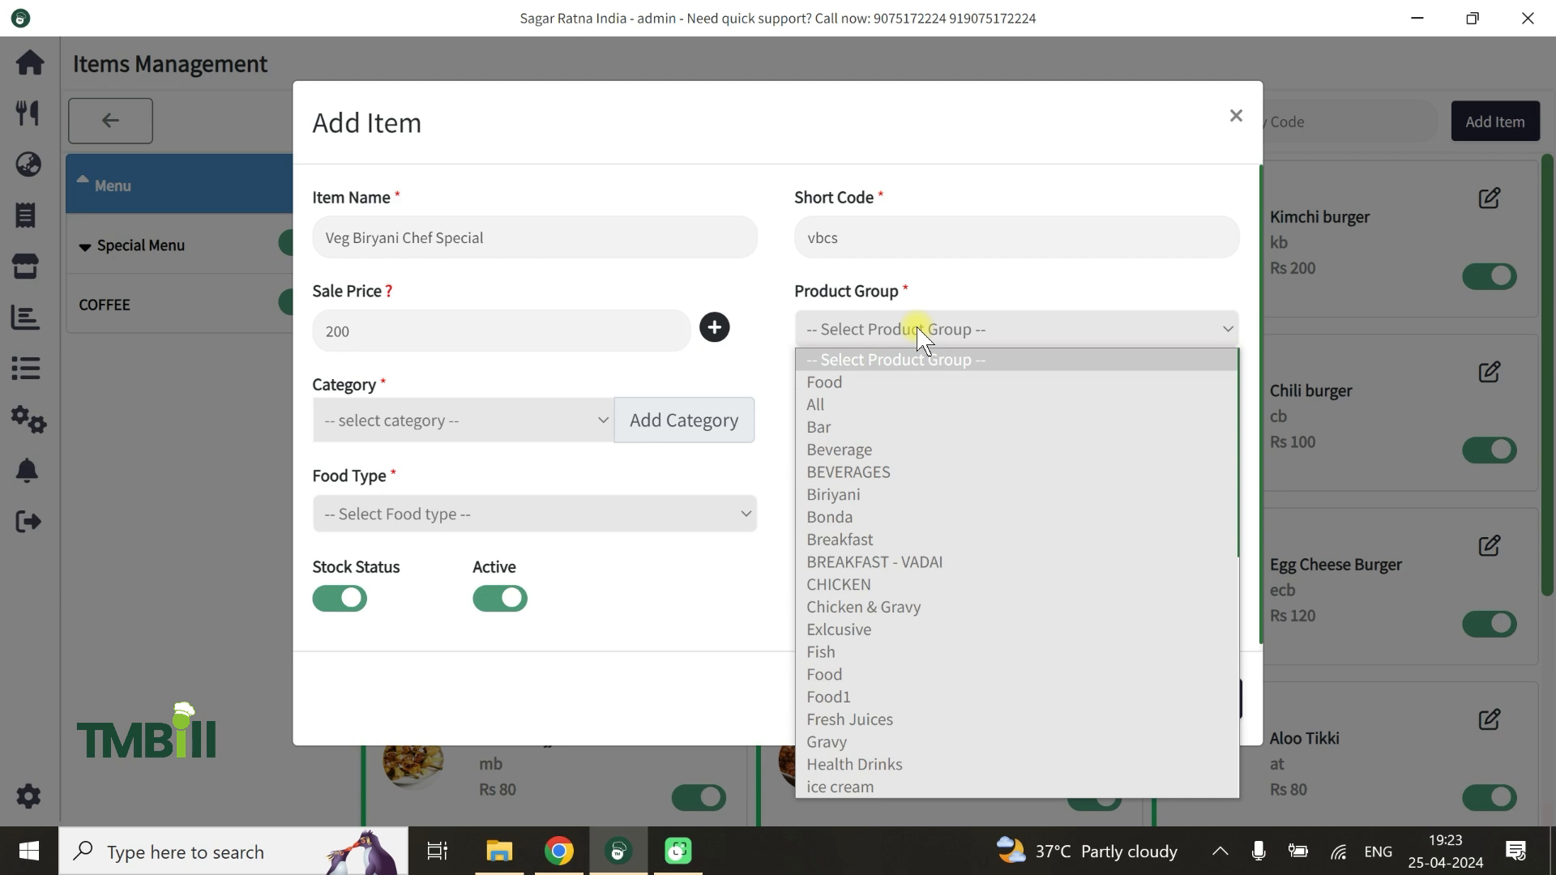
{"action": "left_click", "coordinate": [845, 384]}
Create a new category named Biryani and assign it to the item
{"action": "left_click", "coordinate": [385, 402]}
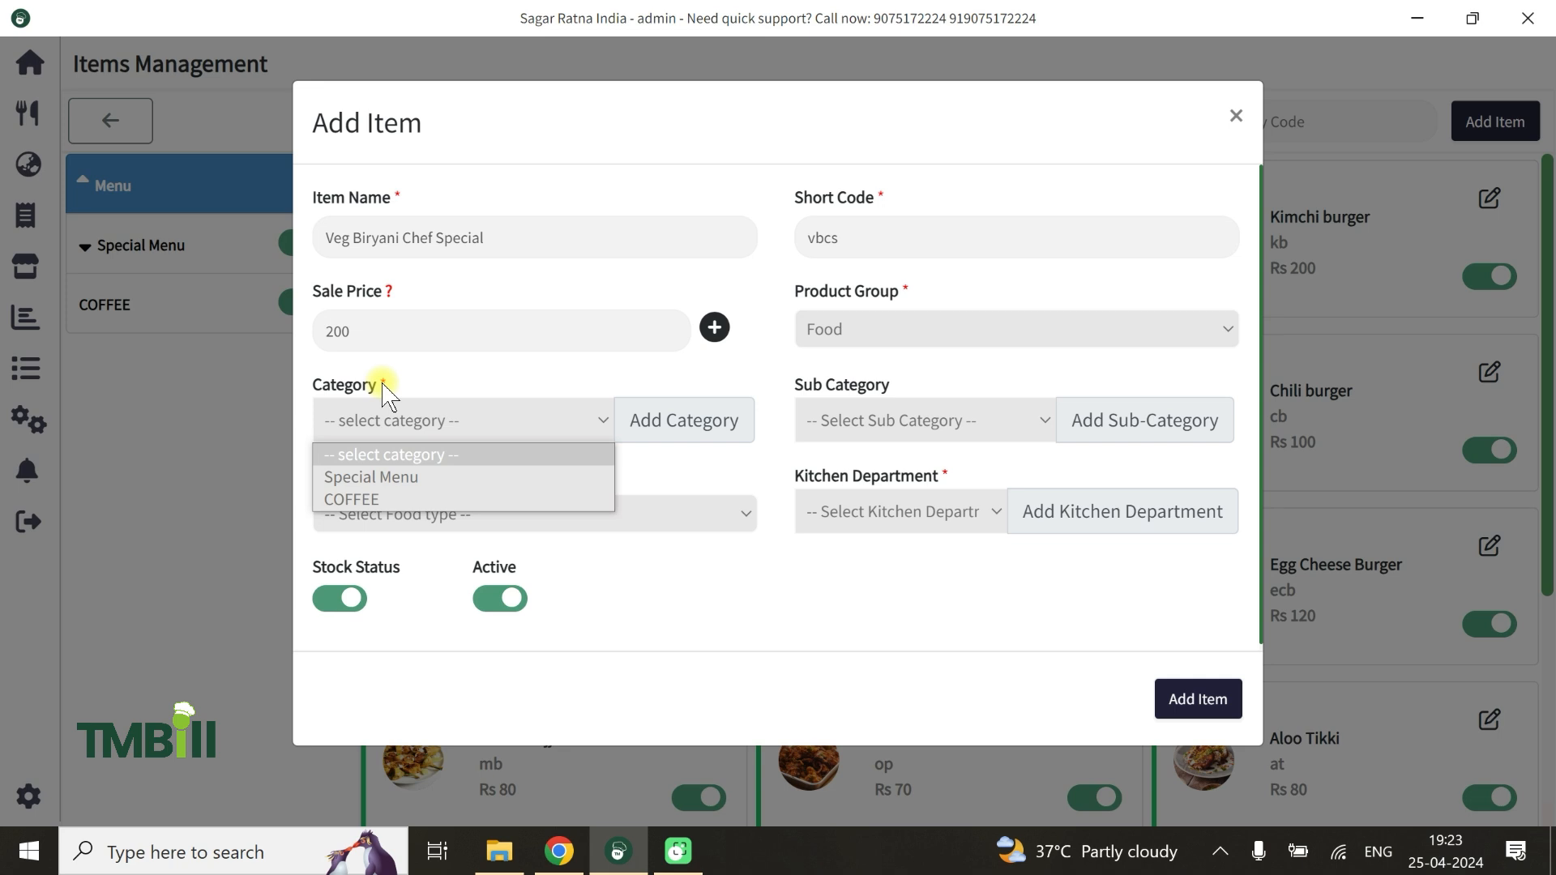
{"action": "left_click", "coordinate": [703, 421]}
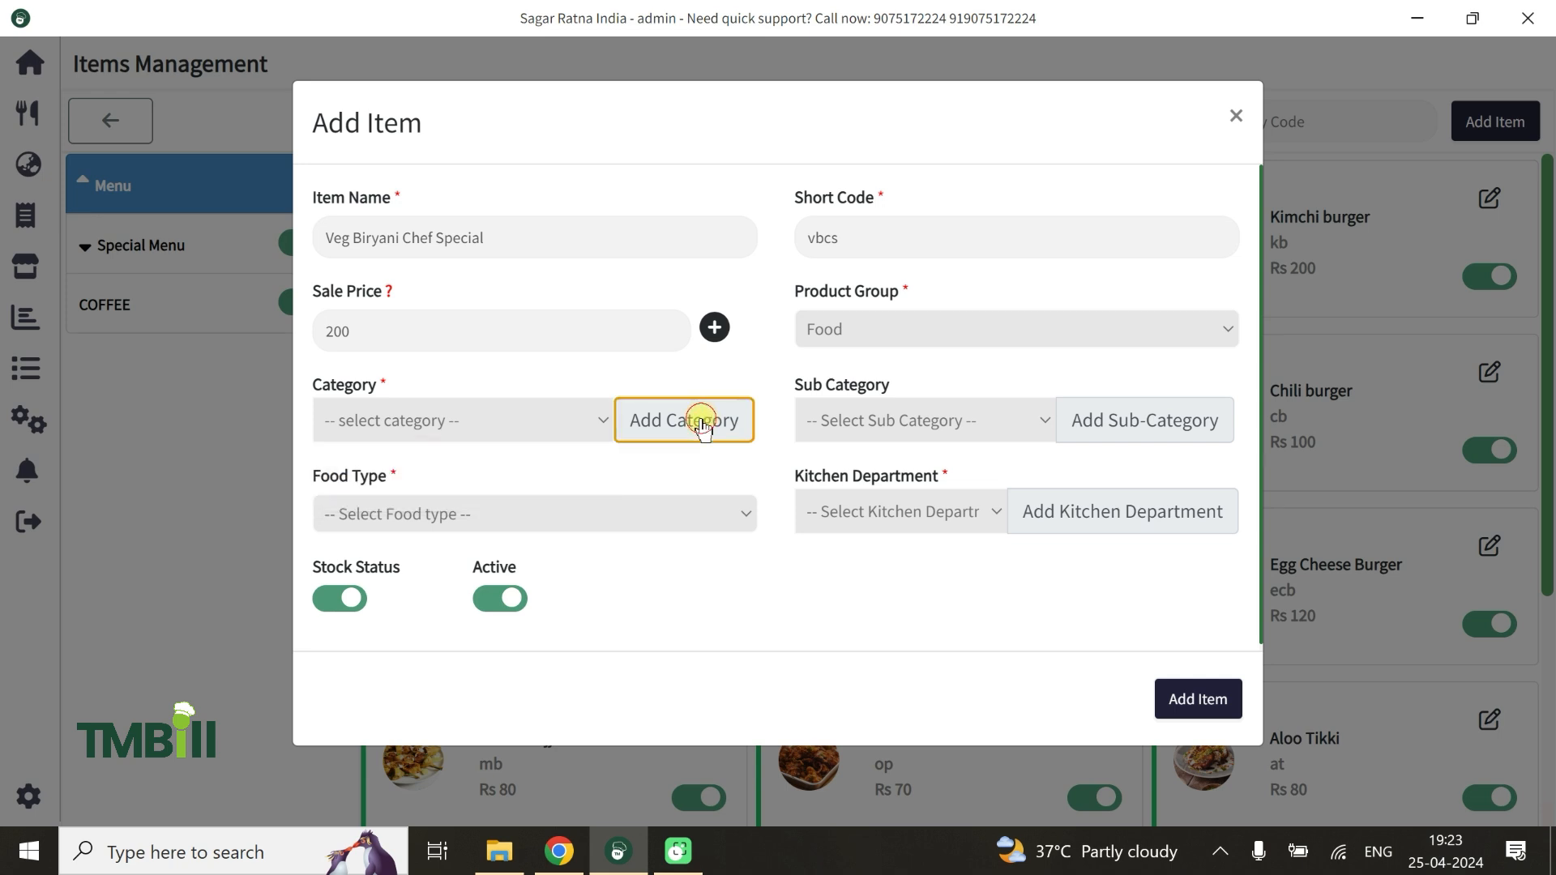
{"action": "left_click", "coordinate": [588, 471]}
{"action": "type", "text": "B"}
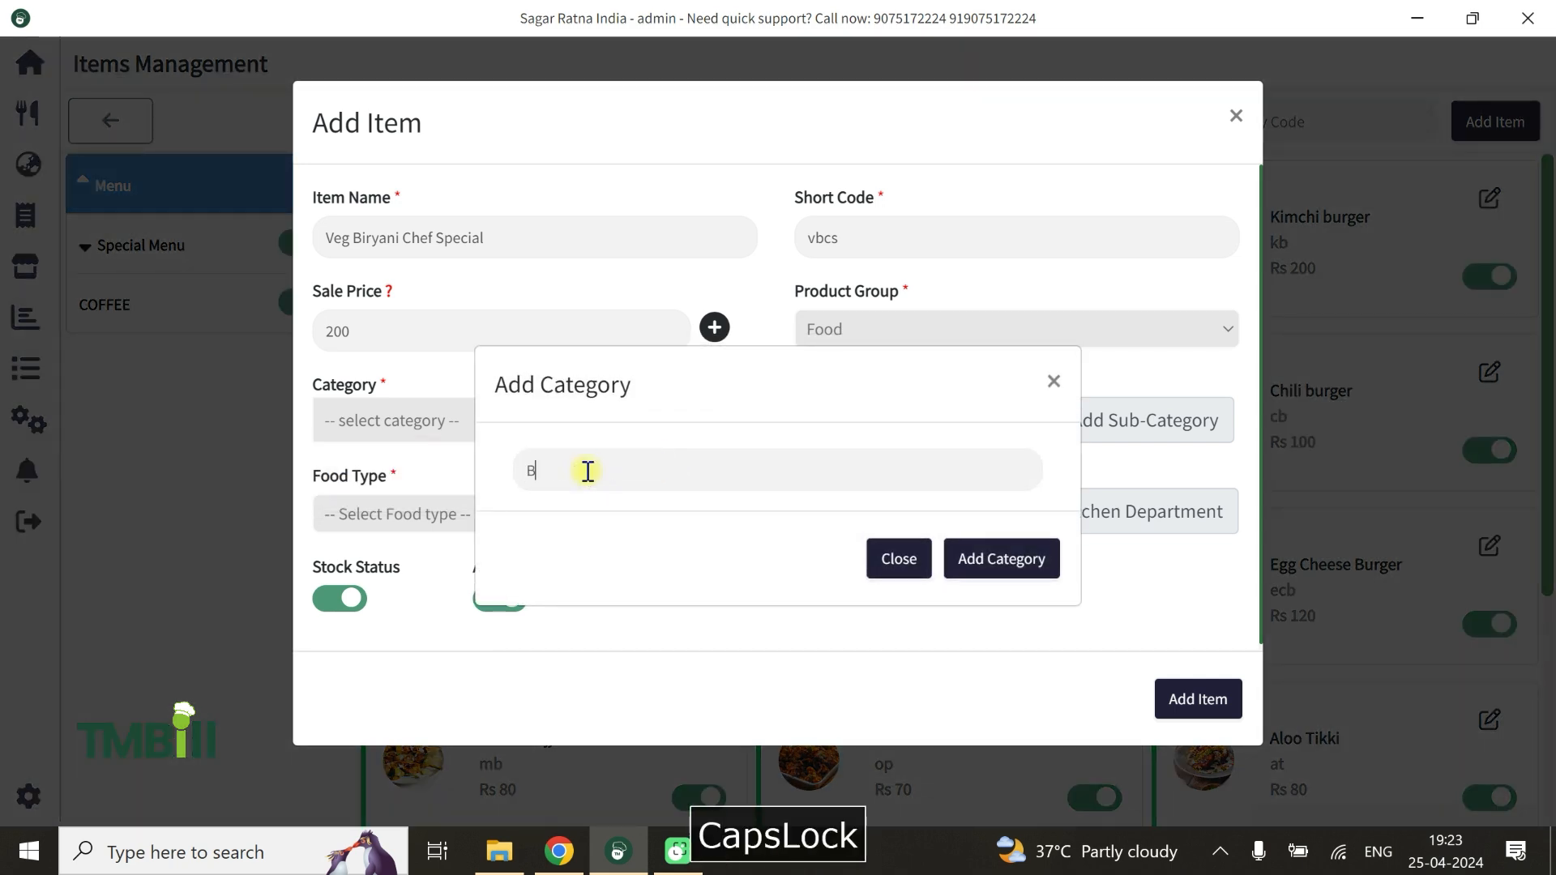
{"action": "type", "text": "iryani"}
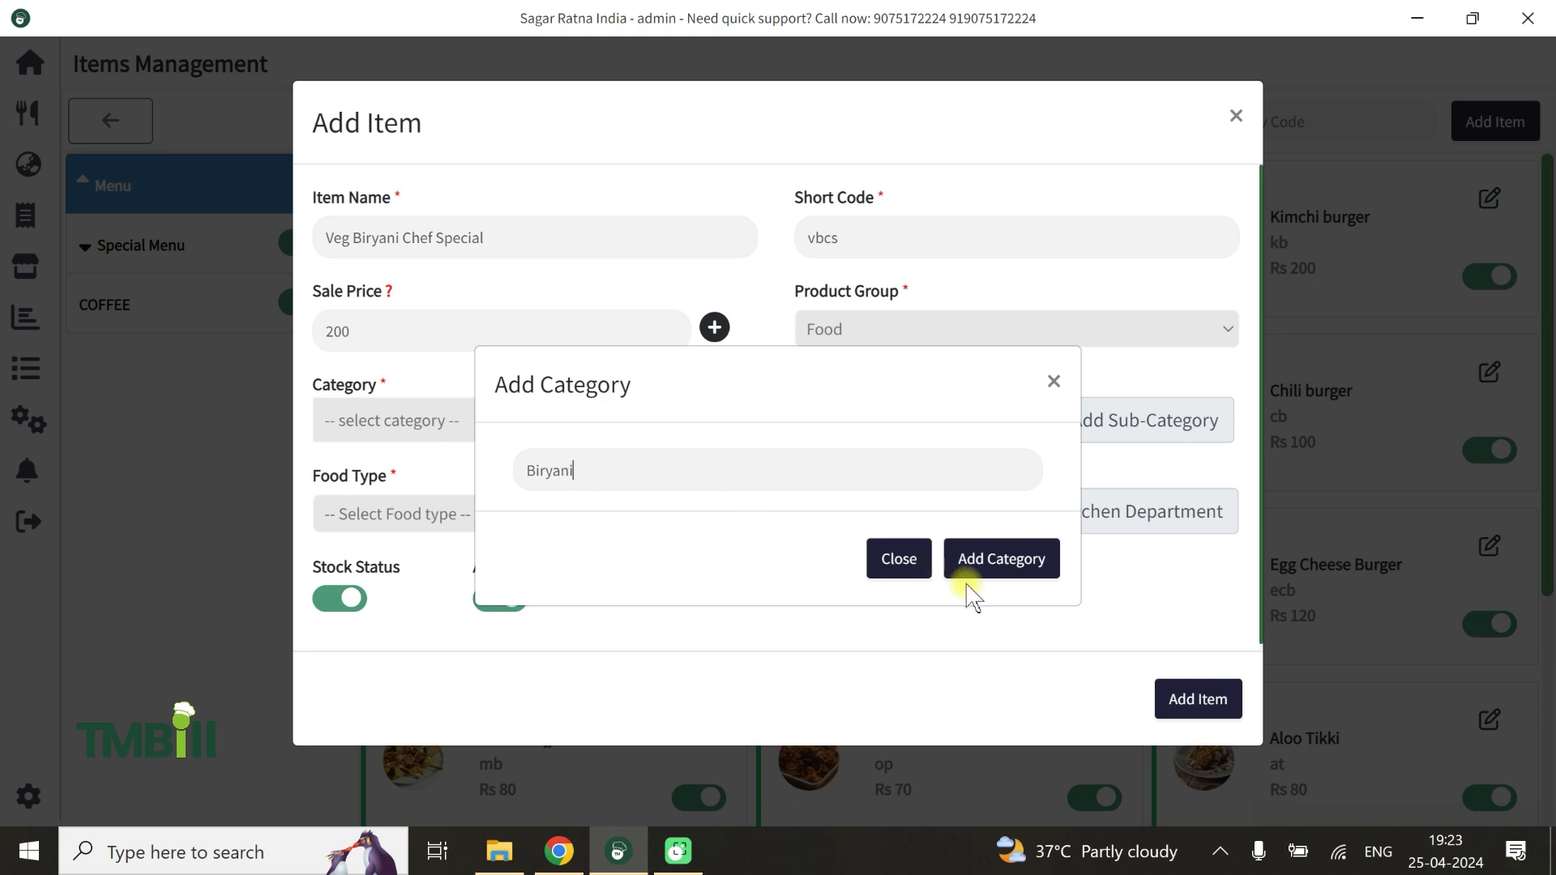
{"action": "left_click", "coordinate": [999, 559]}
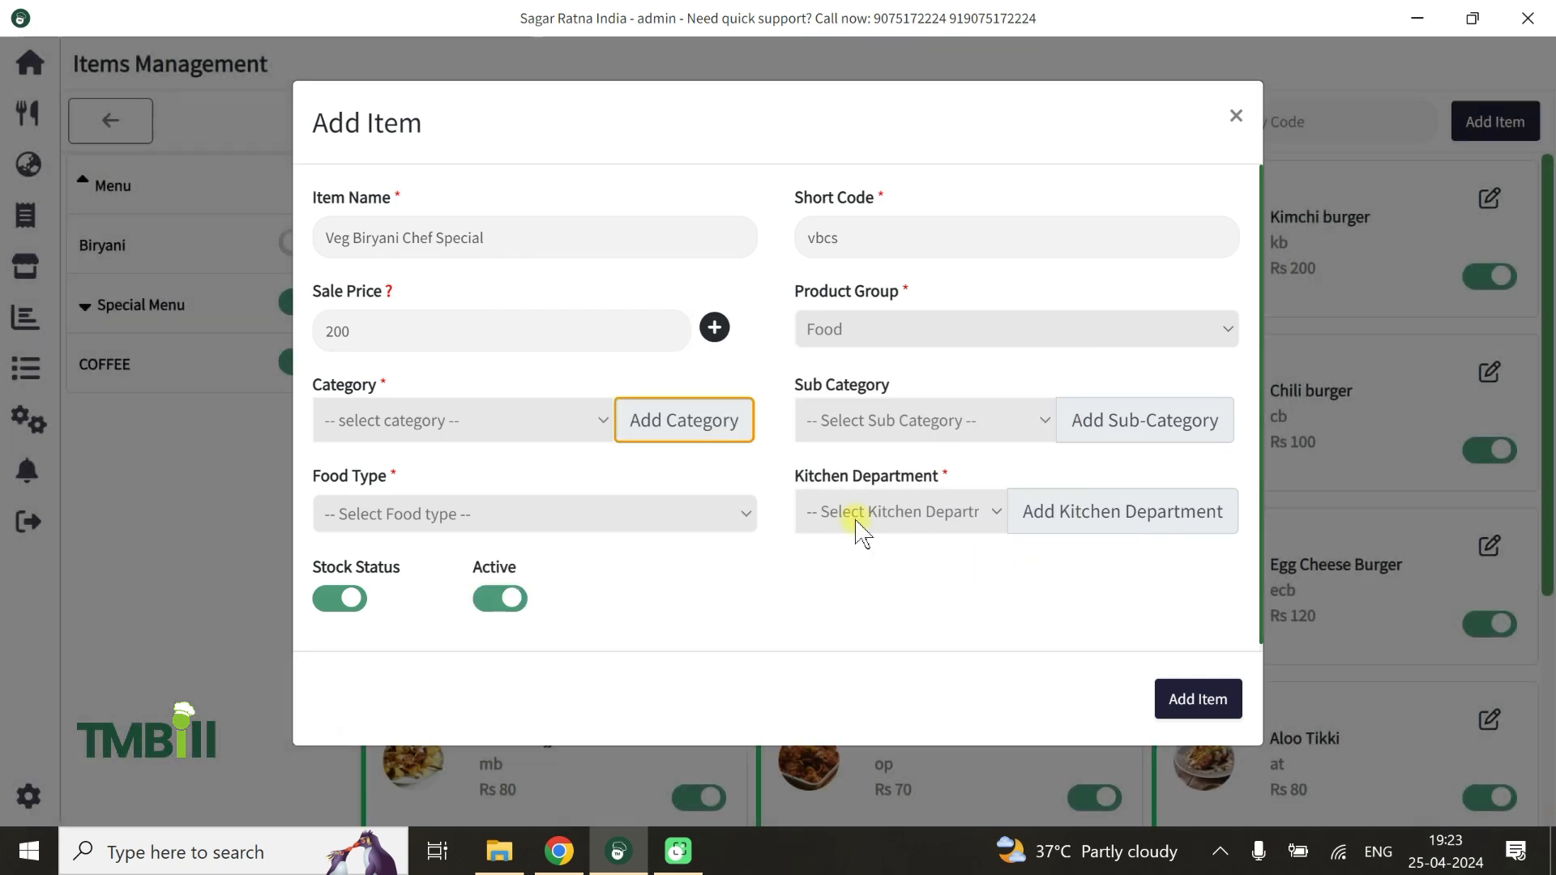
{"action": "left_click", "coordinate": [483, 423]}
{"action": "left_click", "coordinate": [350, 528]}
Set the food type to Veg and the kitchen department to Food Kitchen, leave the sub category empty, and add the item
{"action": "left_click", "coordinate": [983, 421]}
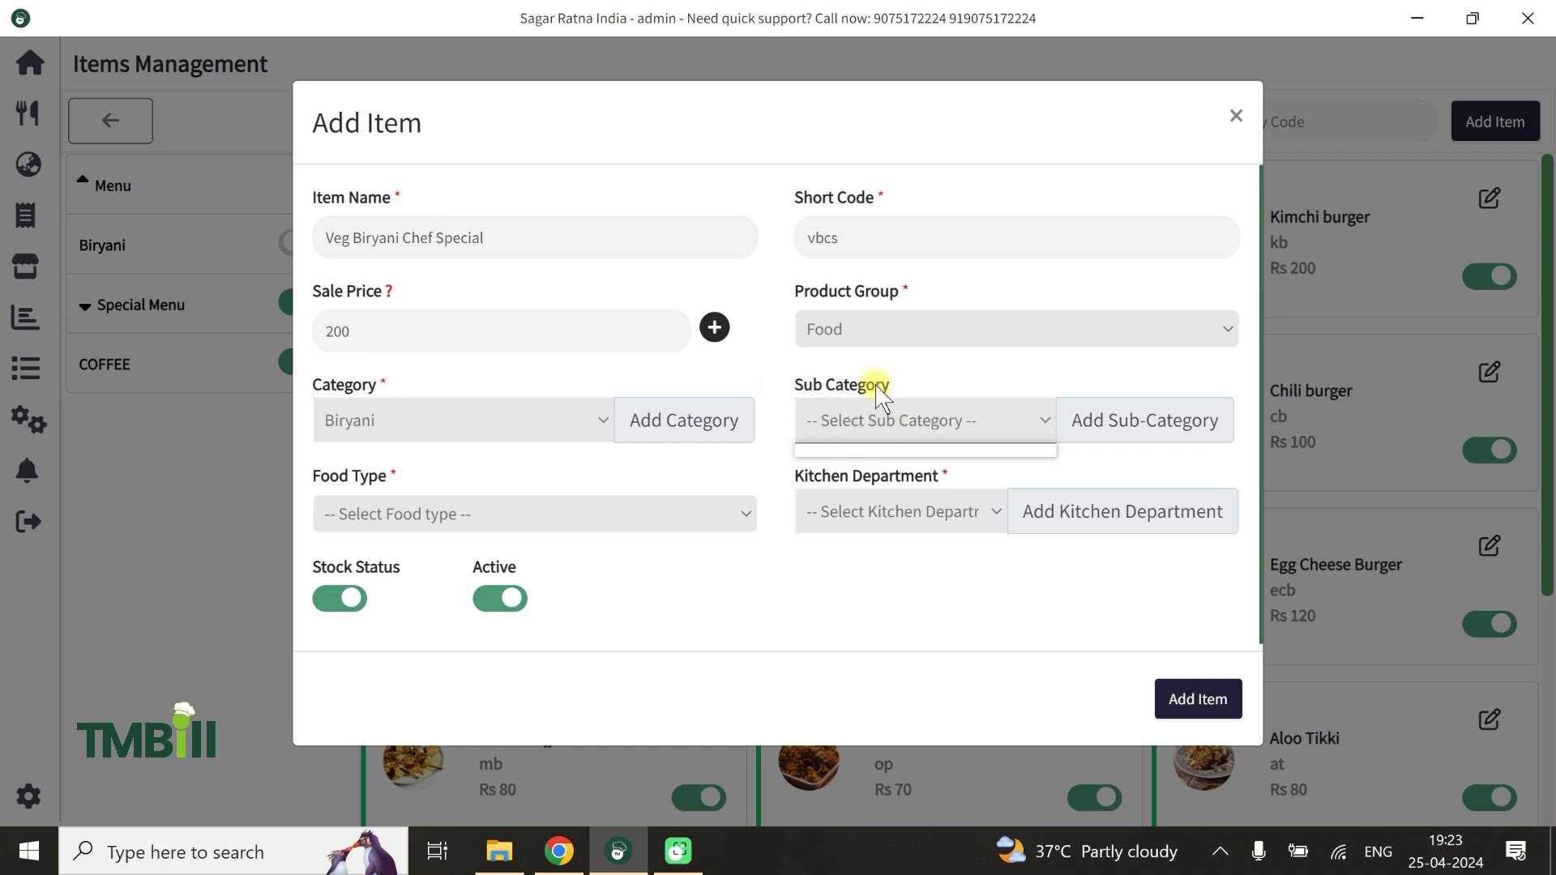
{"action": "left_click", "coordinate": [399, 510]}
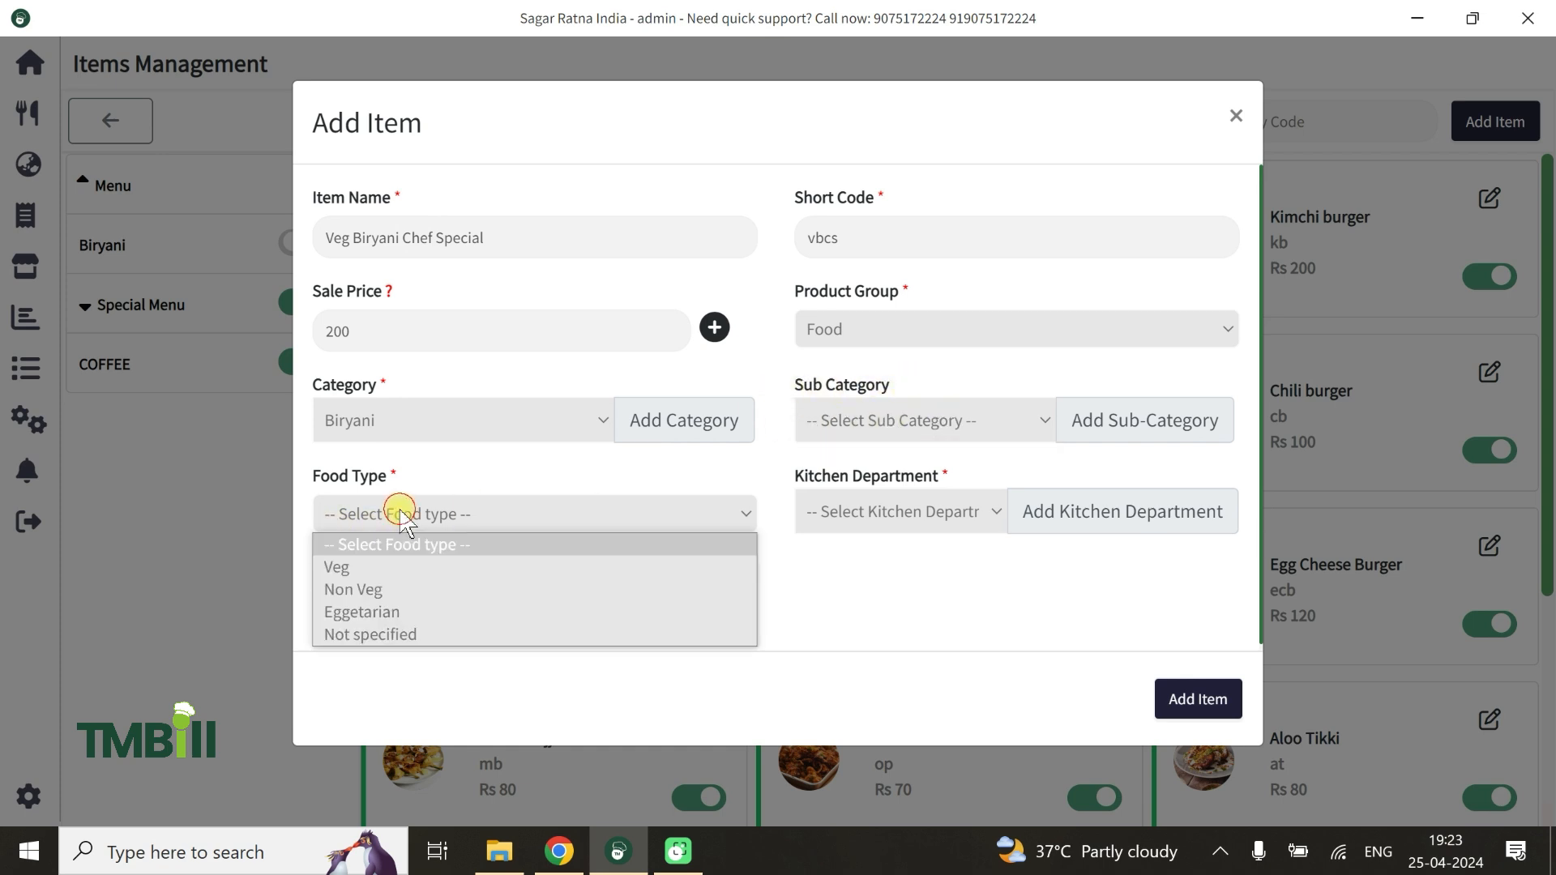
{"action": "left_click", "coordinate": [348, 566]}
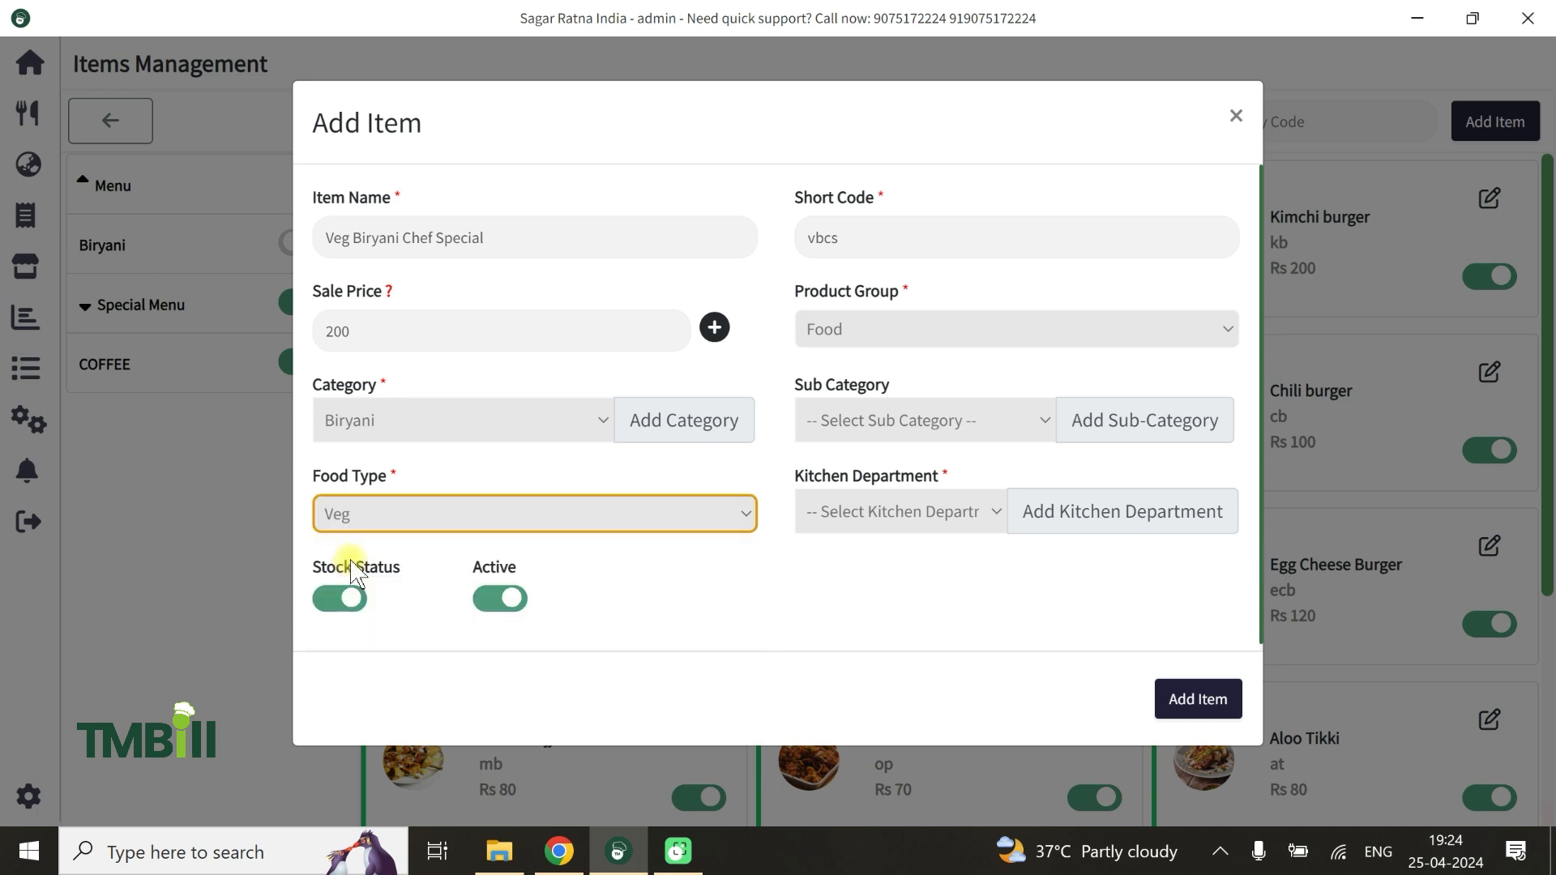
{"action": "left_click", "coordinate": [913, 511]}
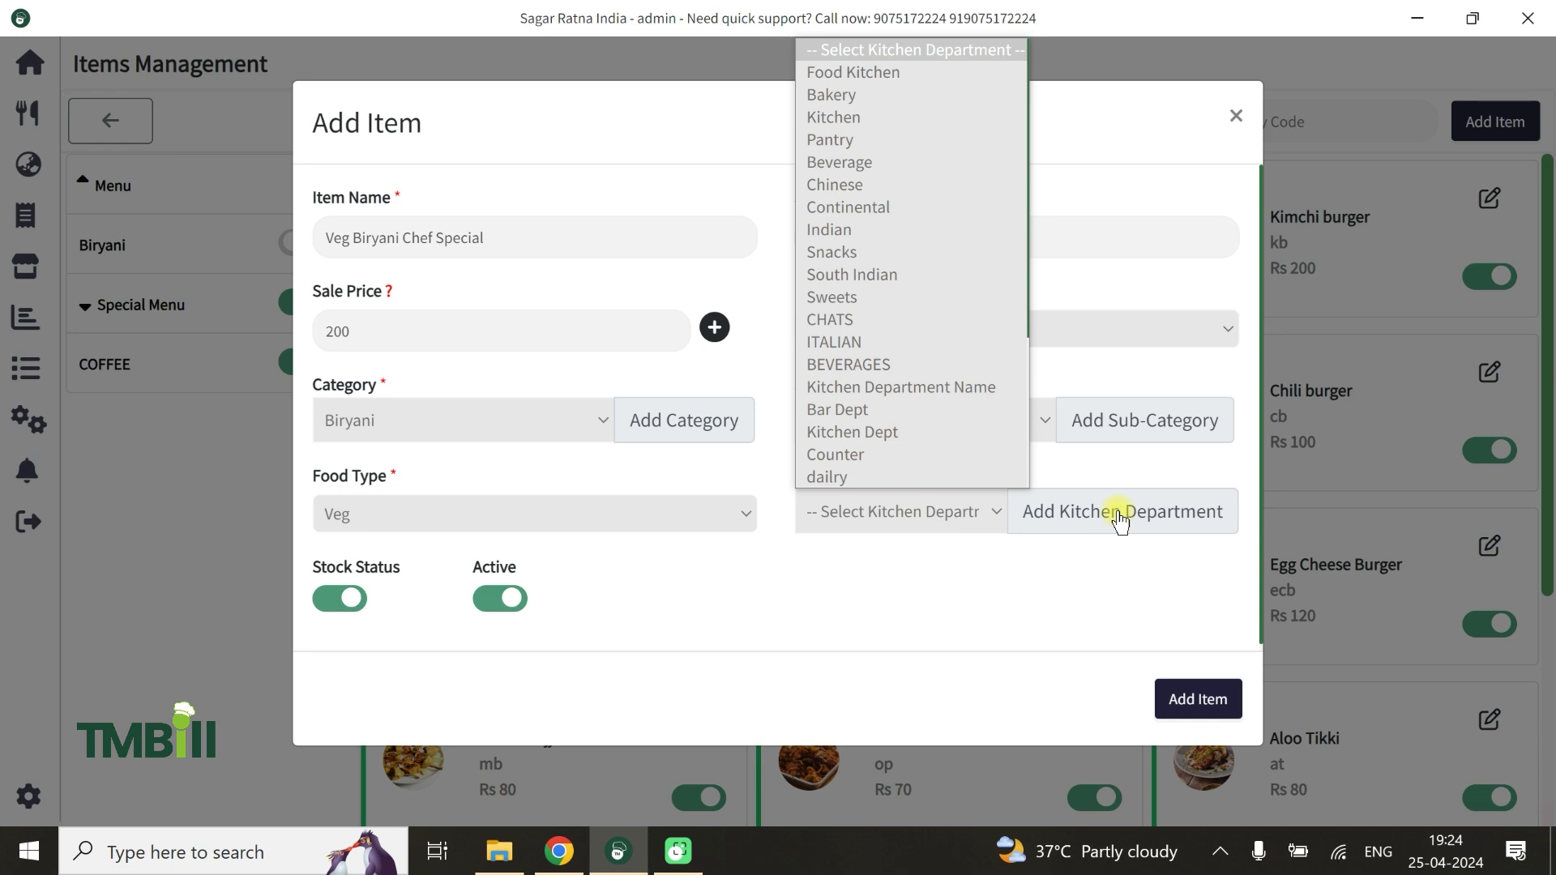
{"action": "left_click", "coordinate": [835, 77]}
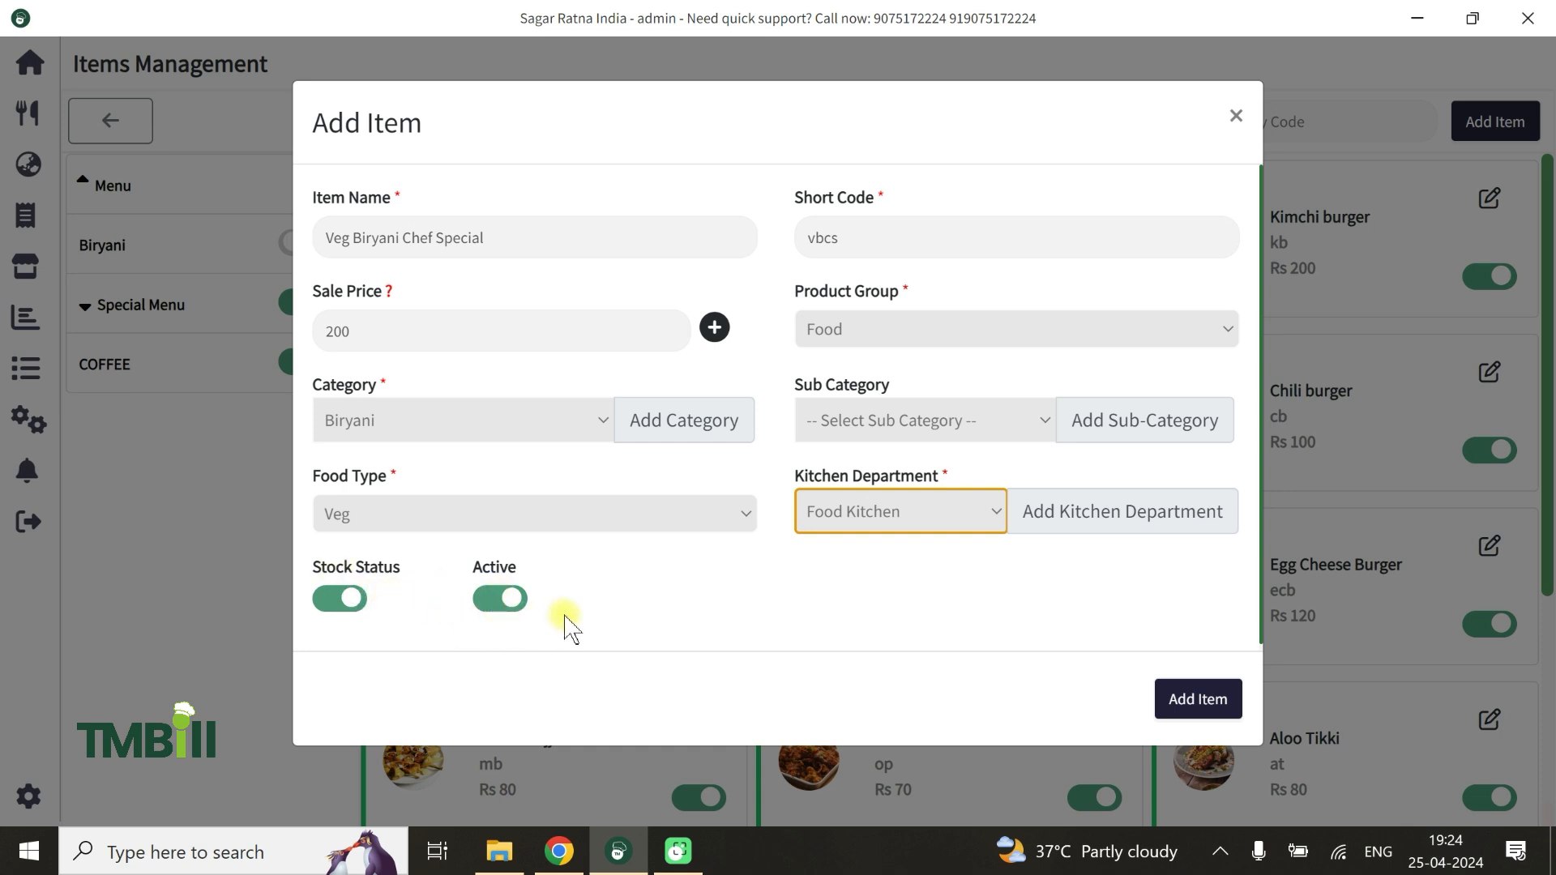
{"action": "left_click", "coordinate": [1197, 698]}
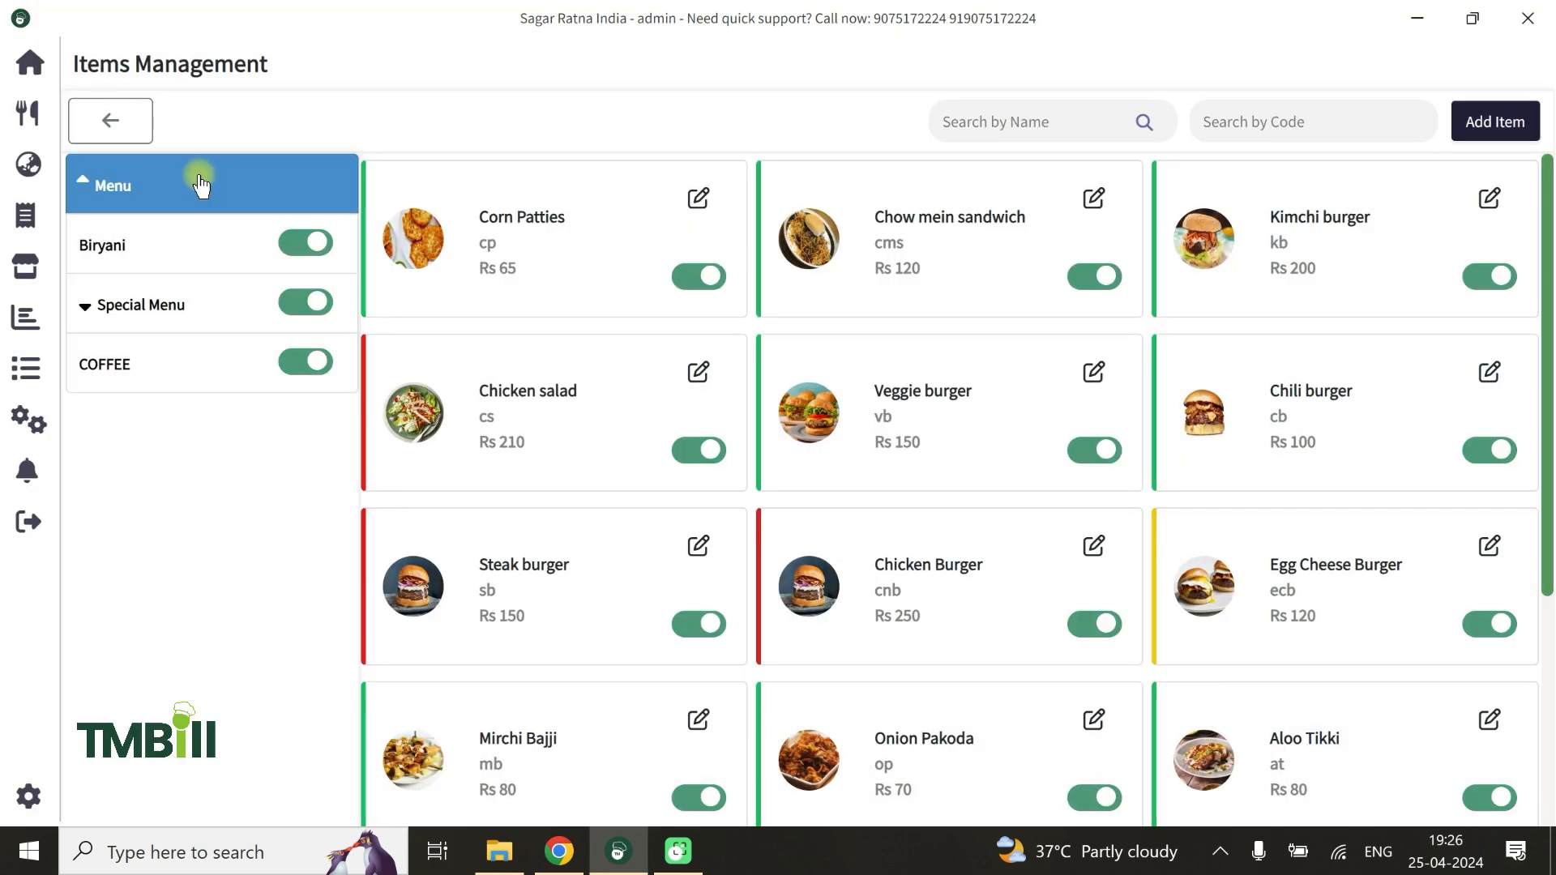
Check the Biryani category in Items Management and on the order screen, and view the BURGER items under Special Menu there
{"action": "left_click", "coordinate": [154, 252]}
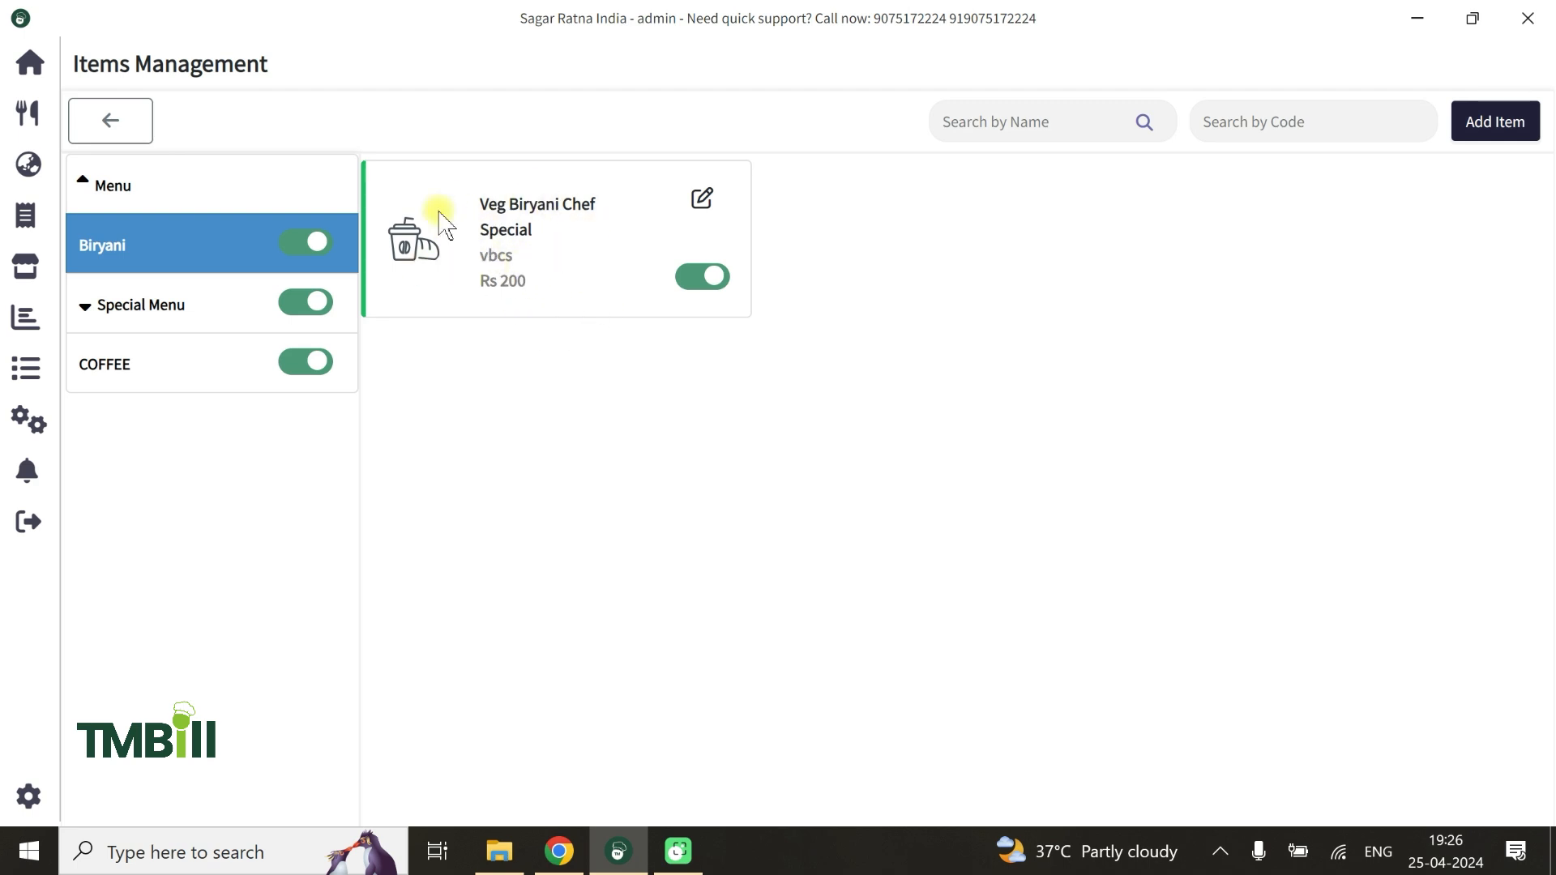
{"action": "left_click", "coordinate": [35, 123]}
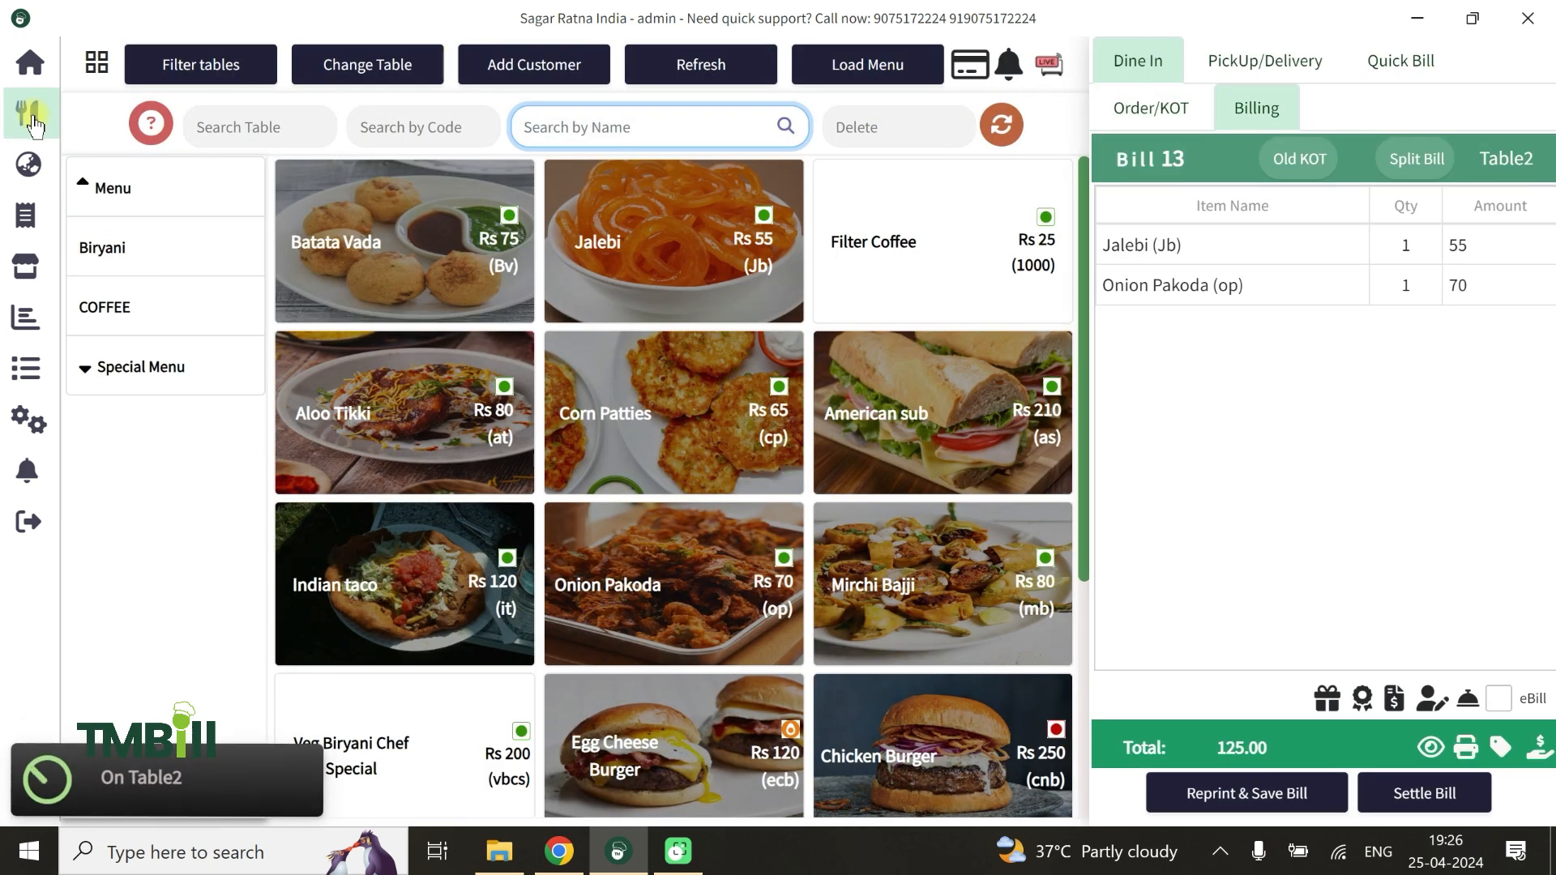
{"action": "left_click", "coordinate": [121, 261]}
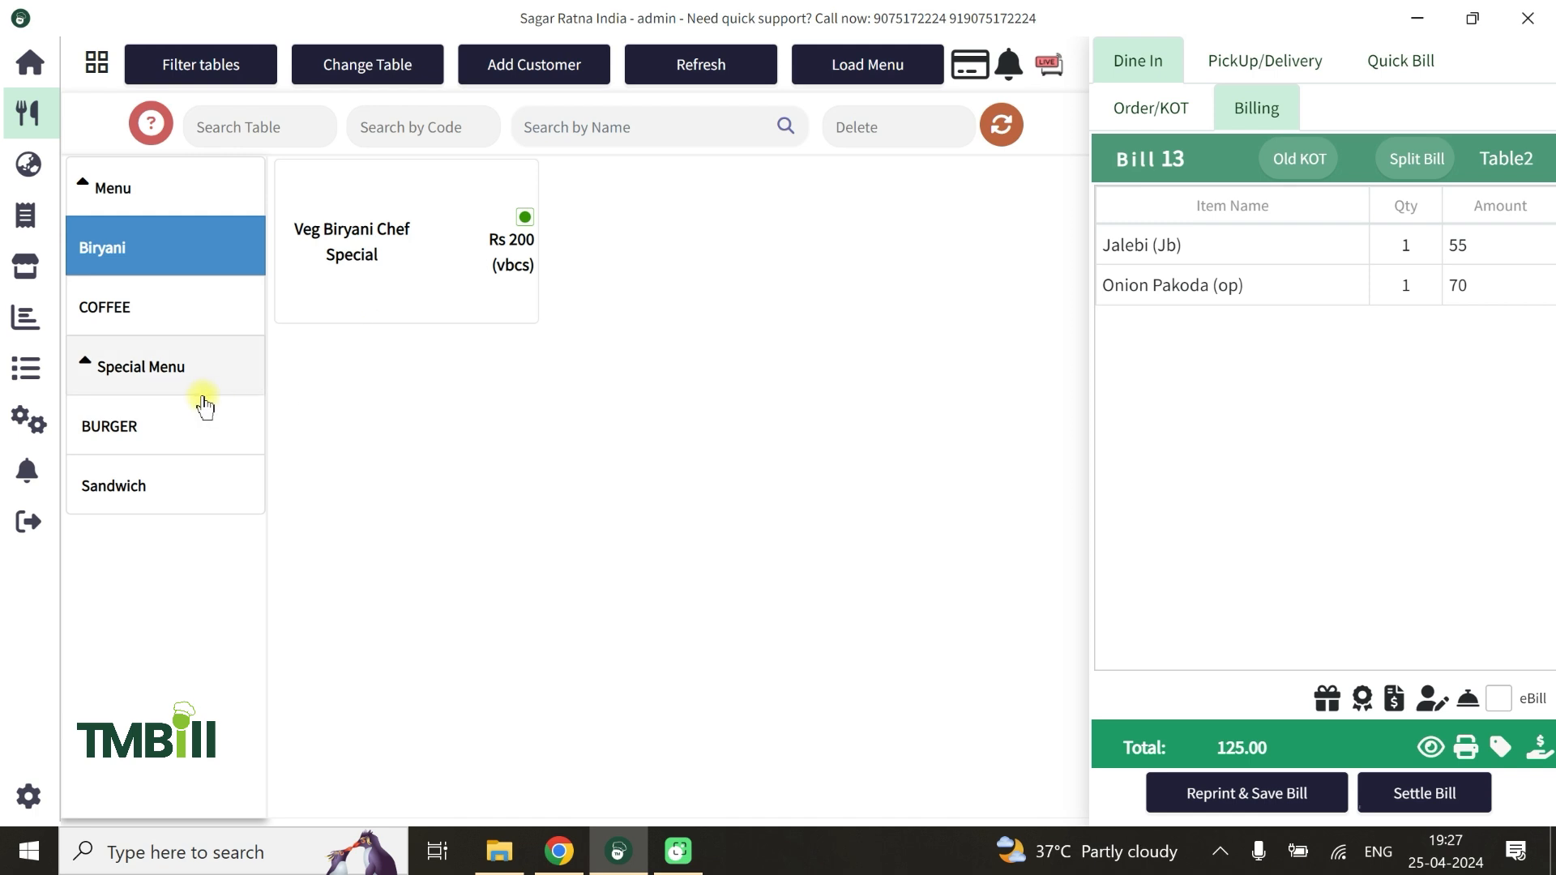
{"action": "left_click", "coordinate": [137, 435]}
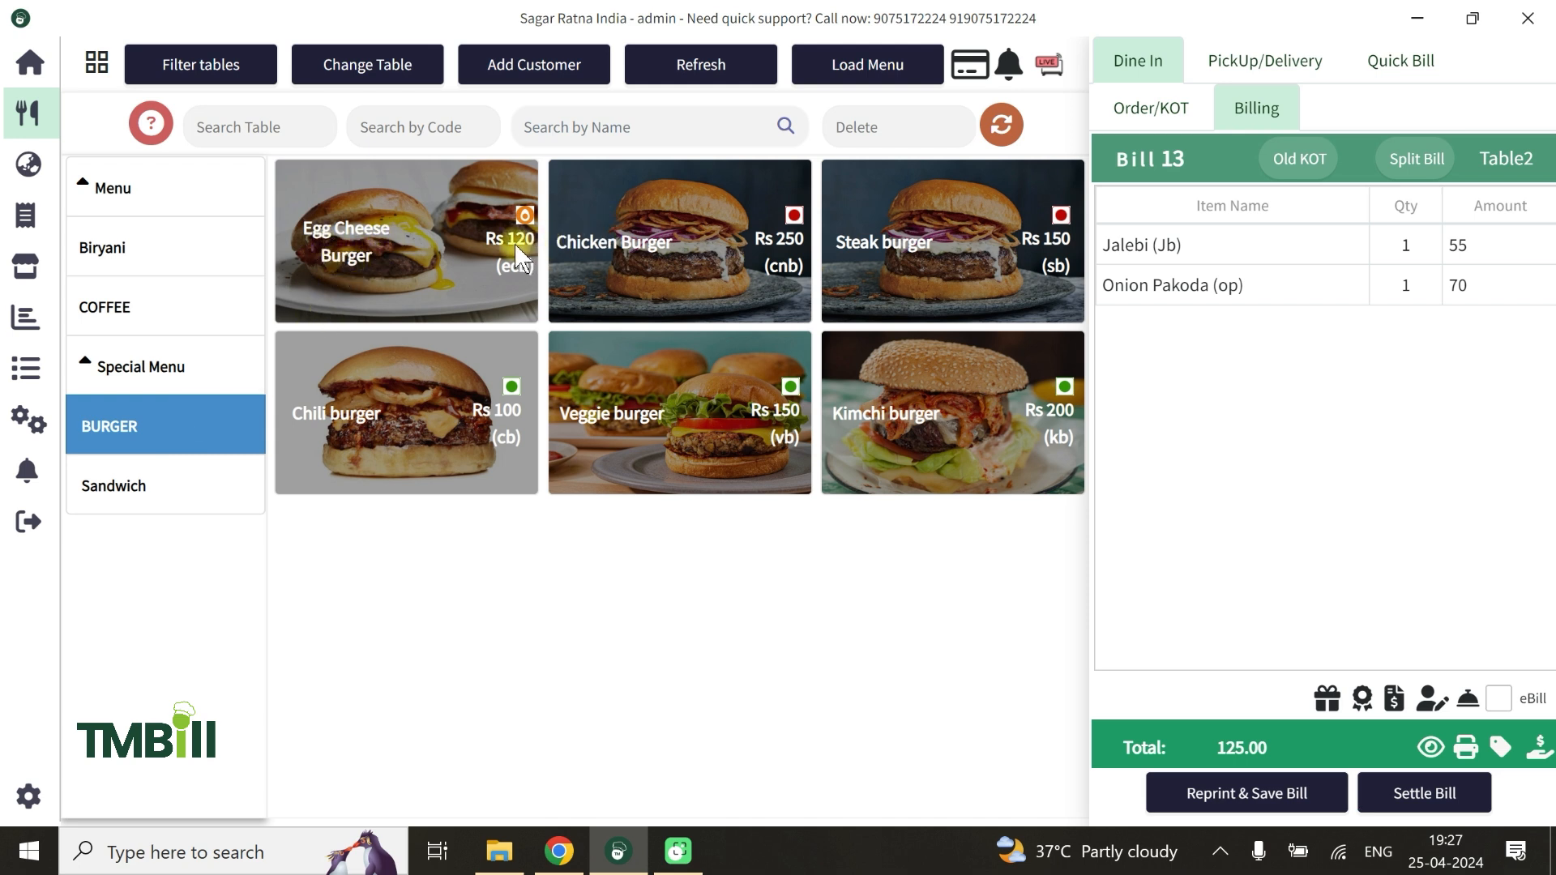
{"action": "left_click", "coordinate": [185, 351]}
Return to Items Management and open the Egg Cheese Burger from Special Menu's BURGER subcategory for editing
{"action": "left_click", "coordinate": [29, 420]}
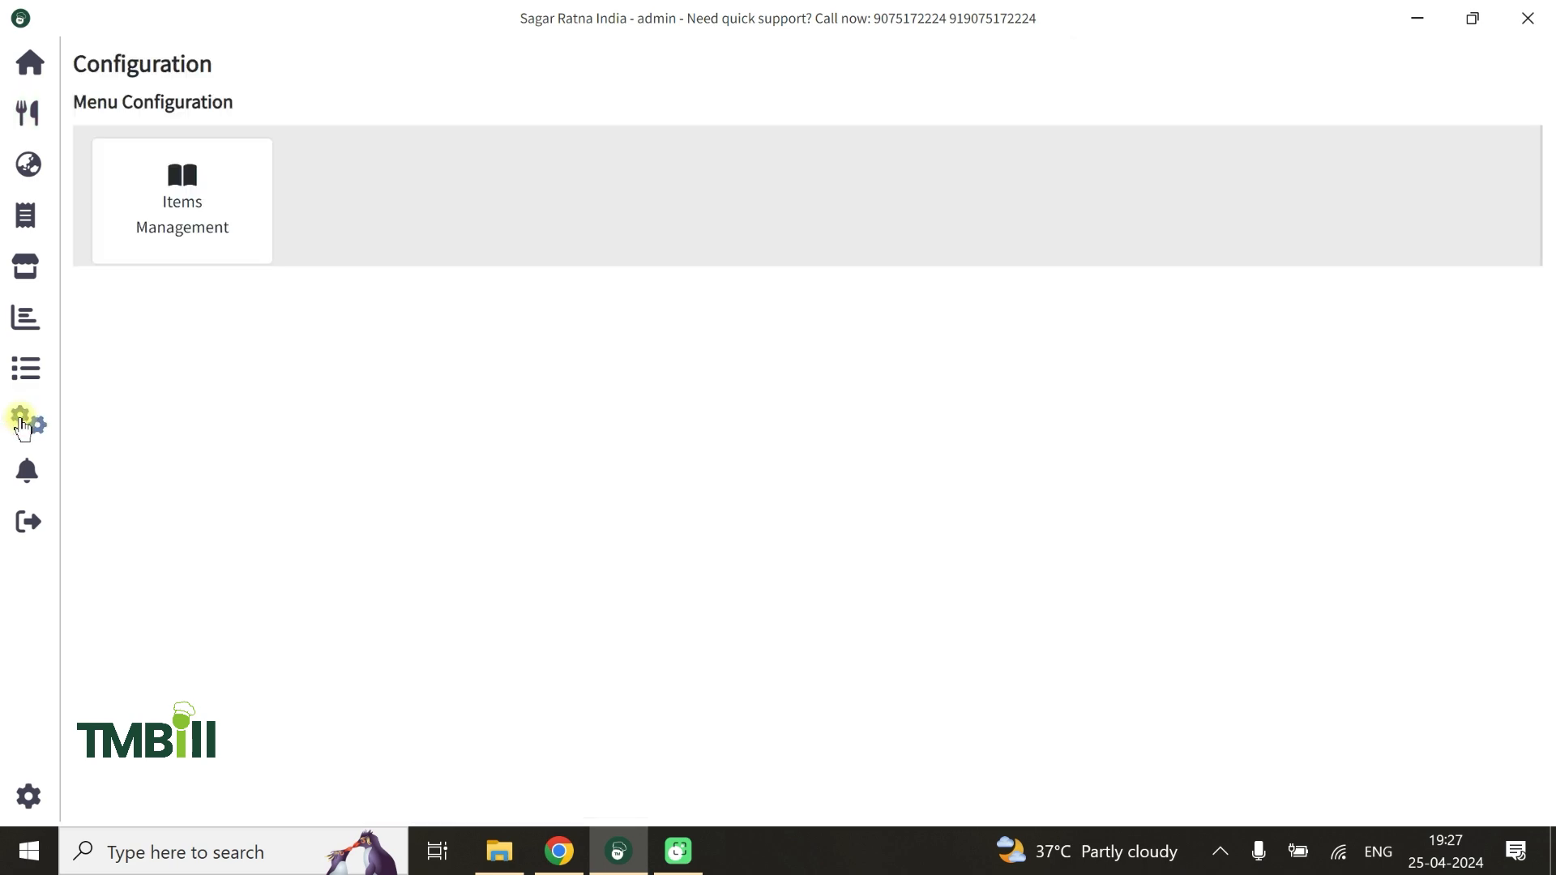
{"action": "left_click", "coordinate": [150, 235]}
{"action": "left_click", "coordinate": [126, 325]}
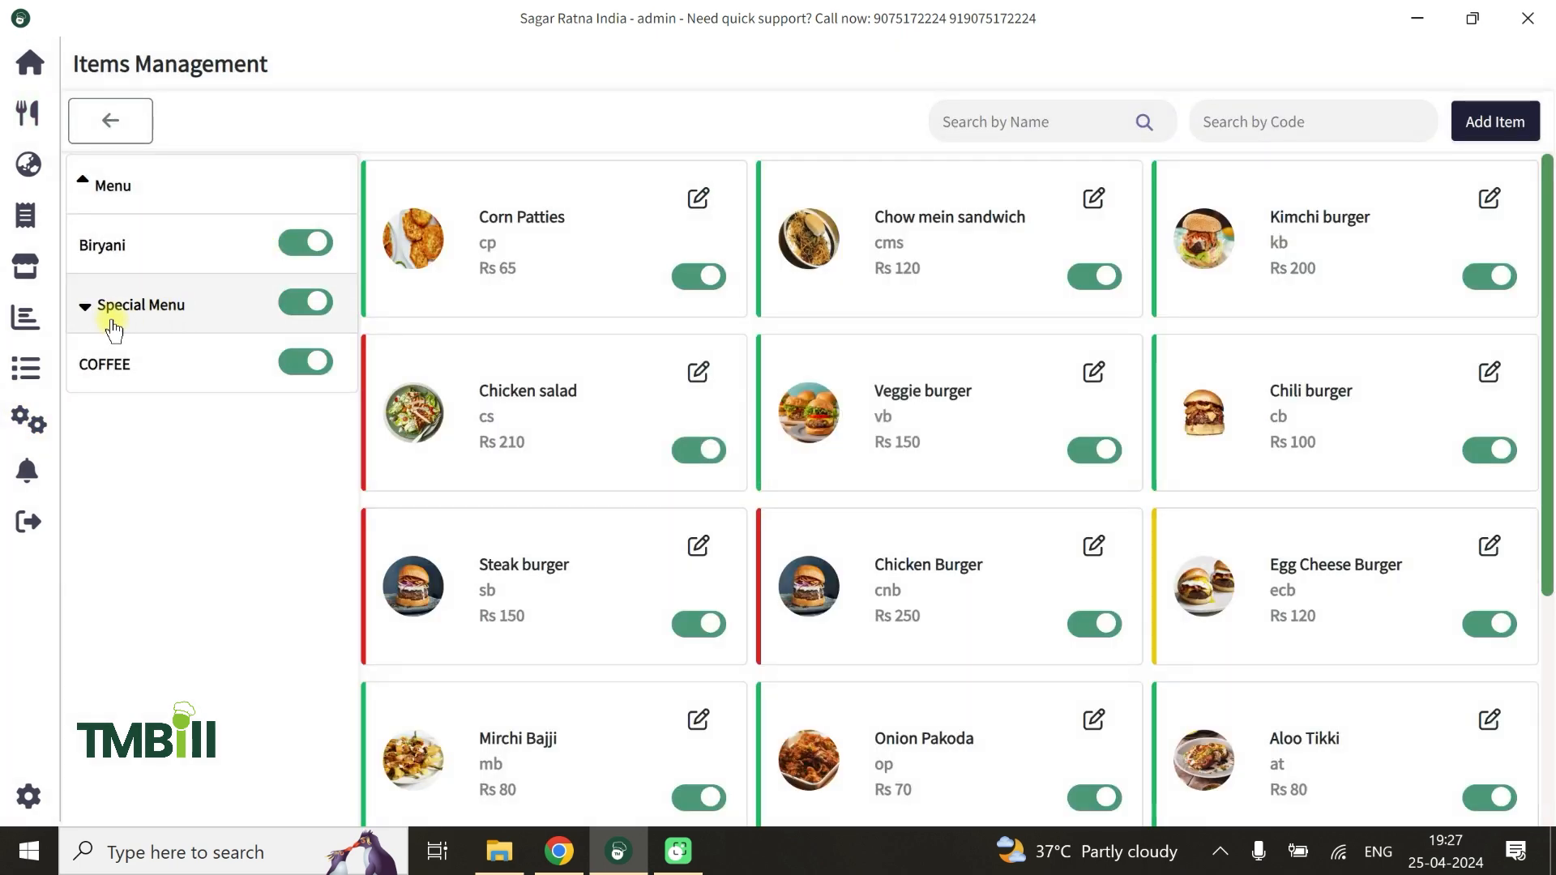
{"action": "left_click", "coordinate": [85, 308]}
{"action": "left_click", "coordinate": [114, 421]}
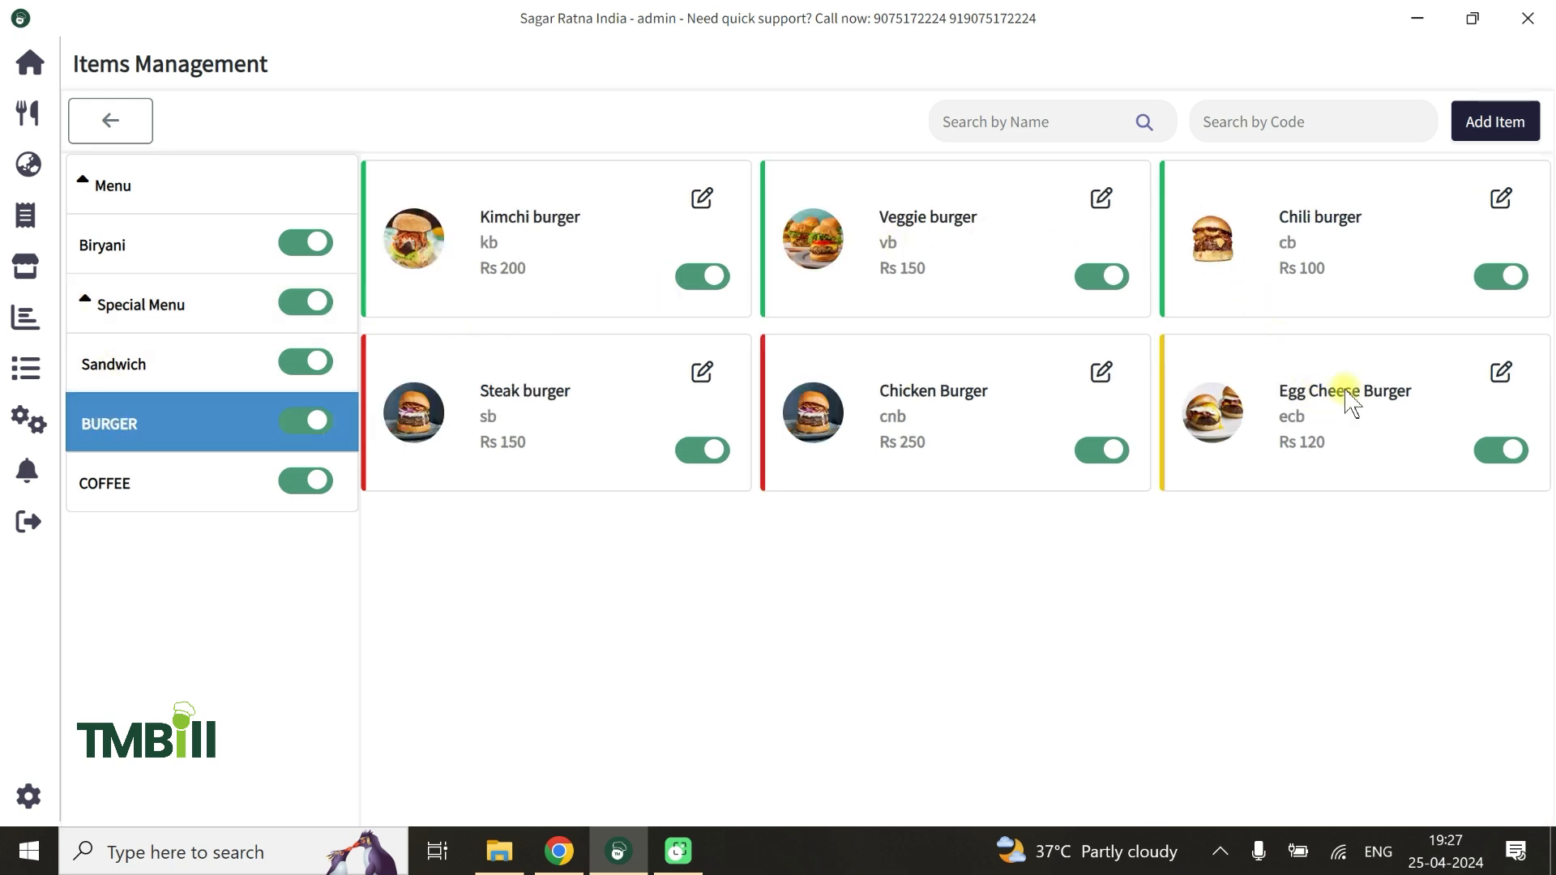
{"action": "left_click", "coordinate": [1500, 373]}
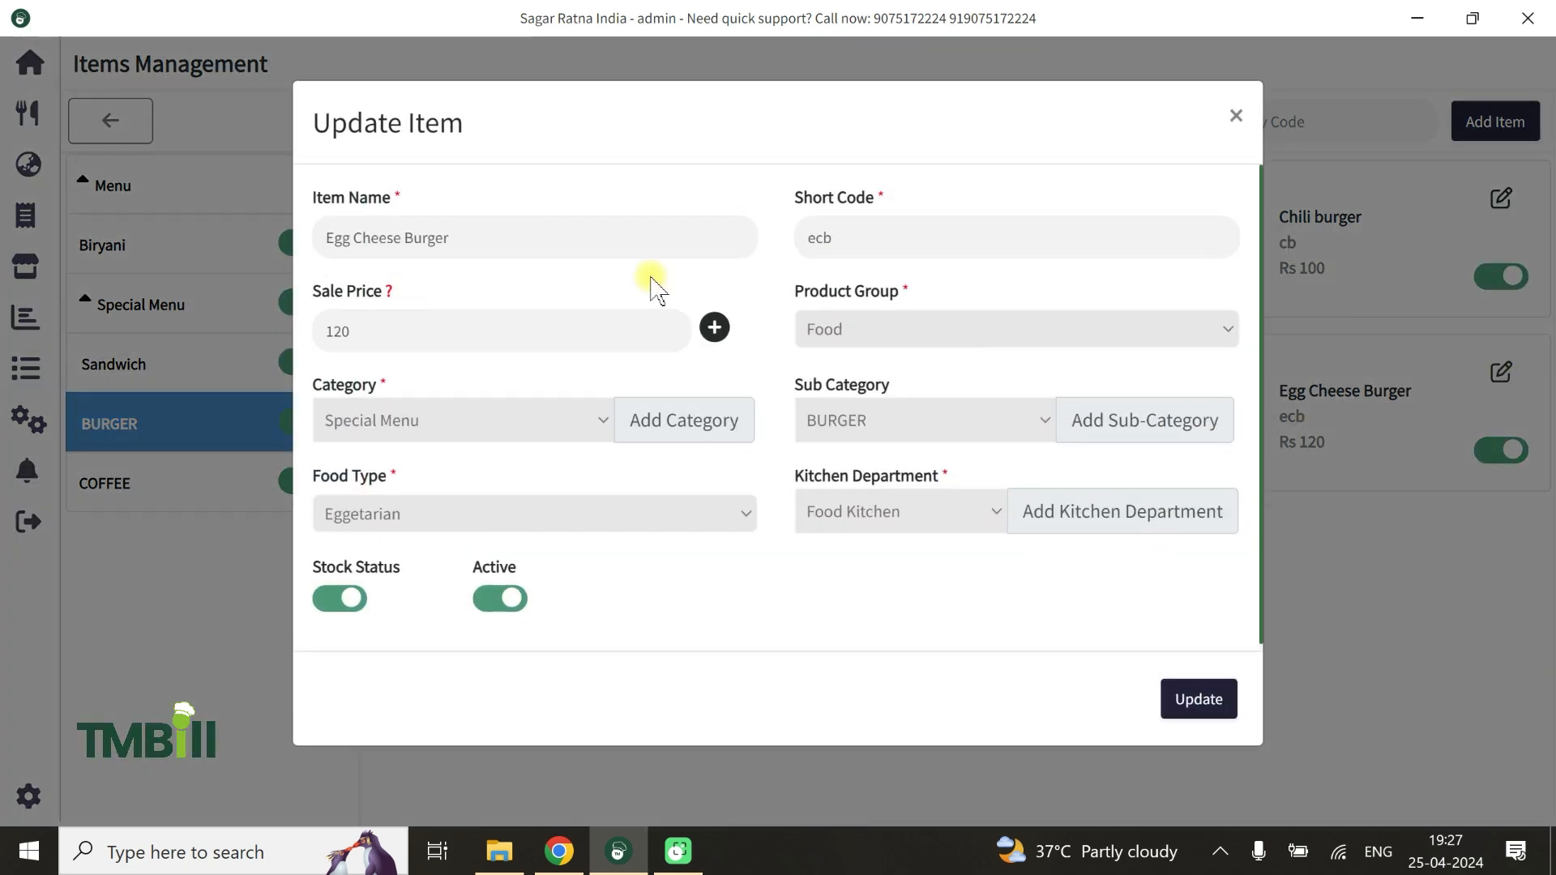
Update the Egg Cheese Burger's sale price to 250 and view the BURGER items on the order screen
{"action": "type", "text": "2"}
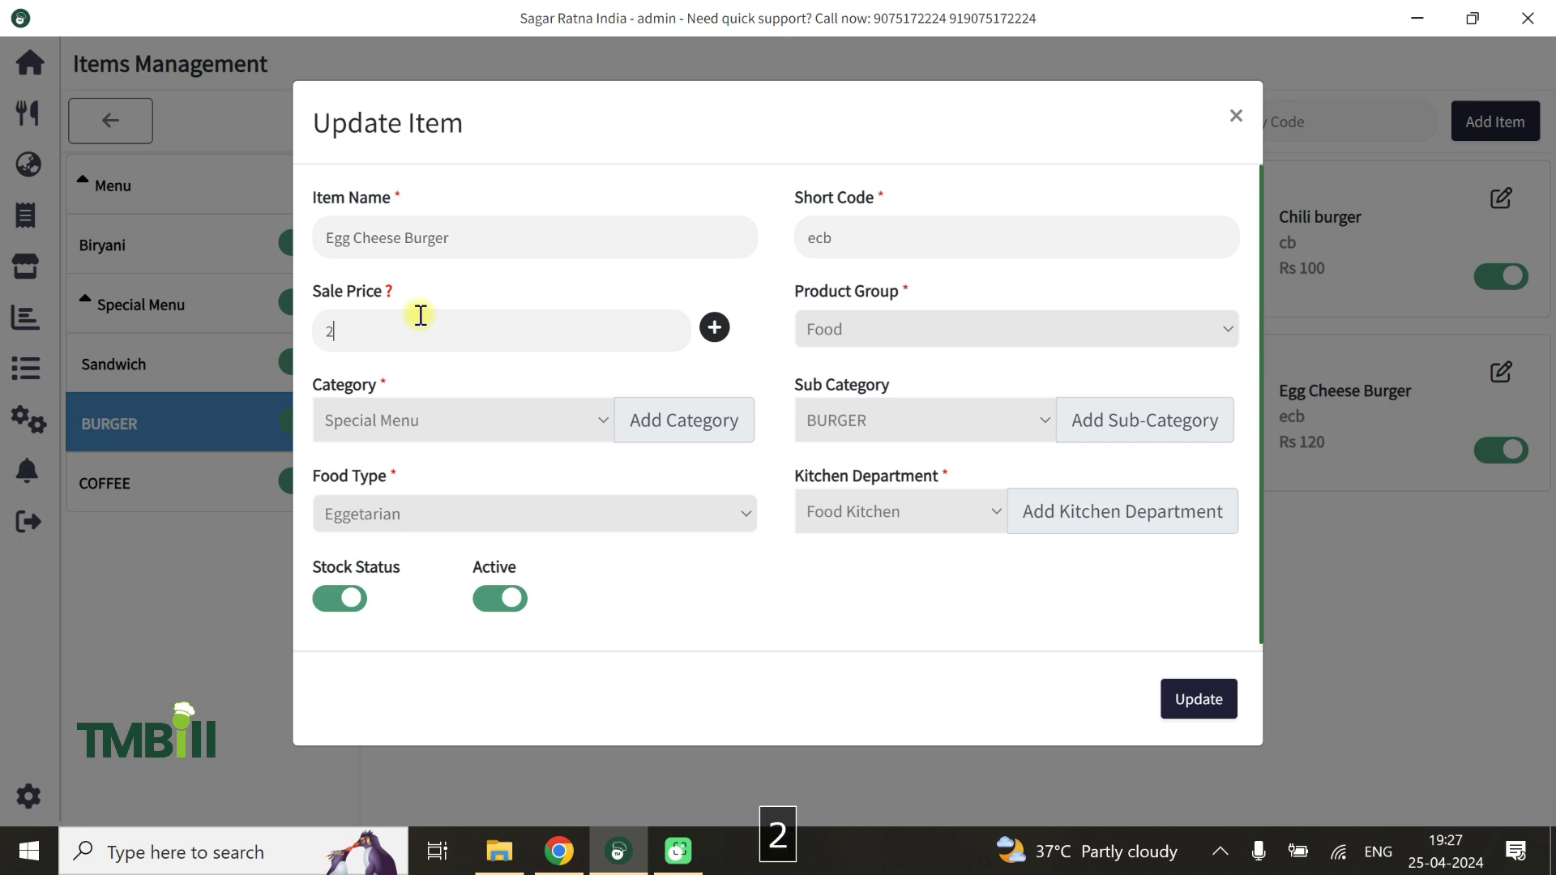
{"action": "key", "text": "BackSpace"}
{"action": "key", "text": "BackSpace"}
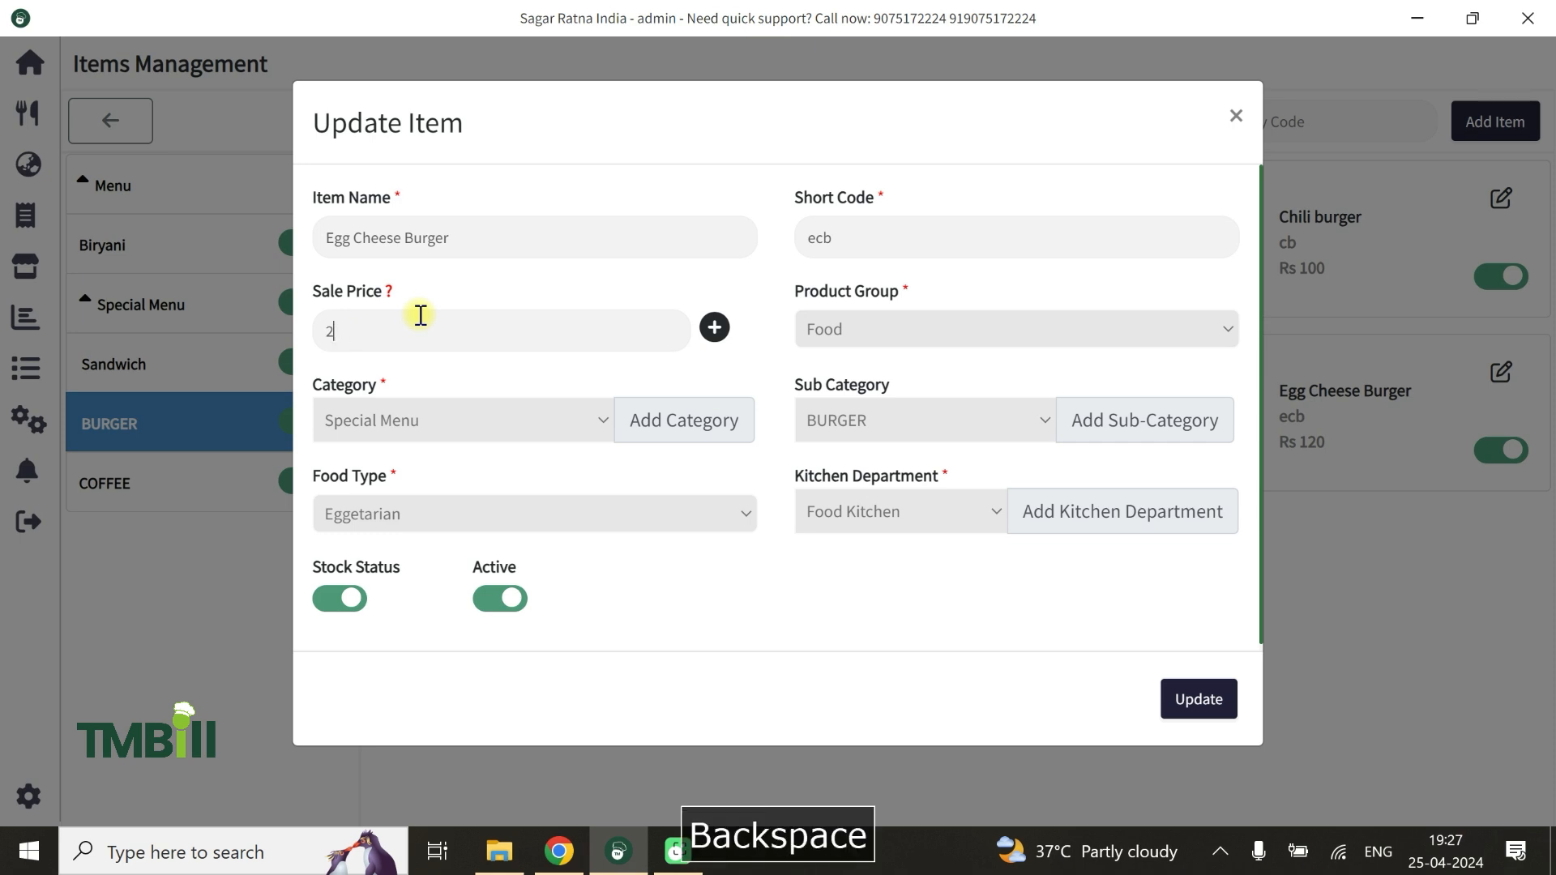
{"action": "type", "text": "50"}
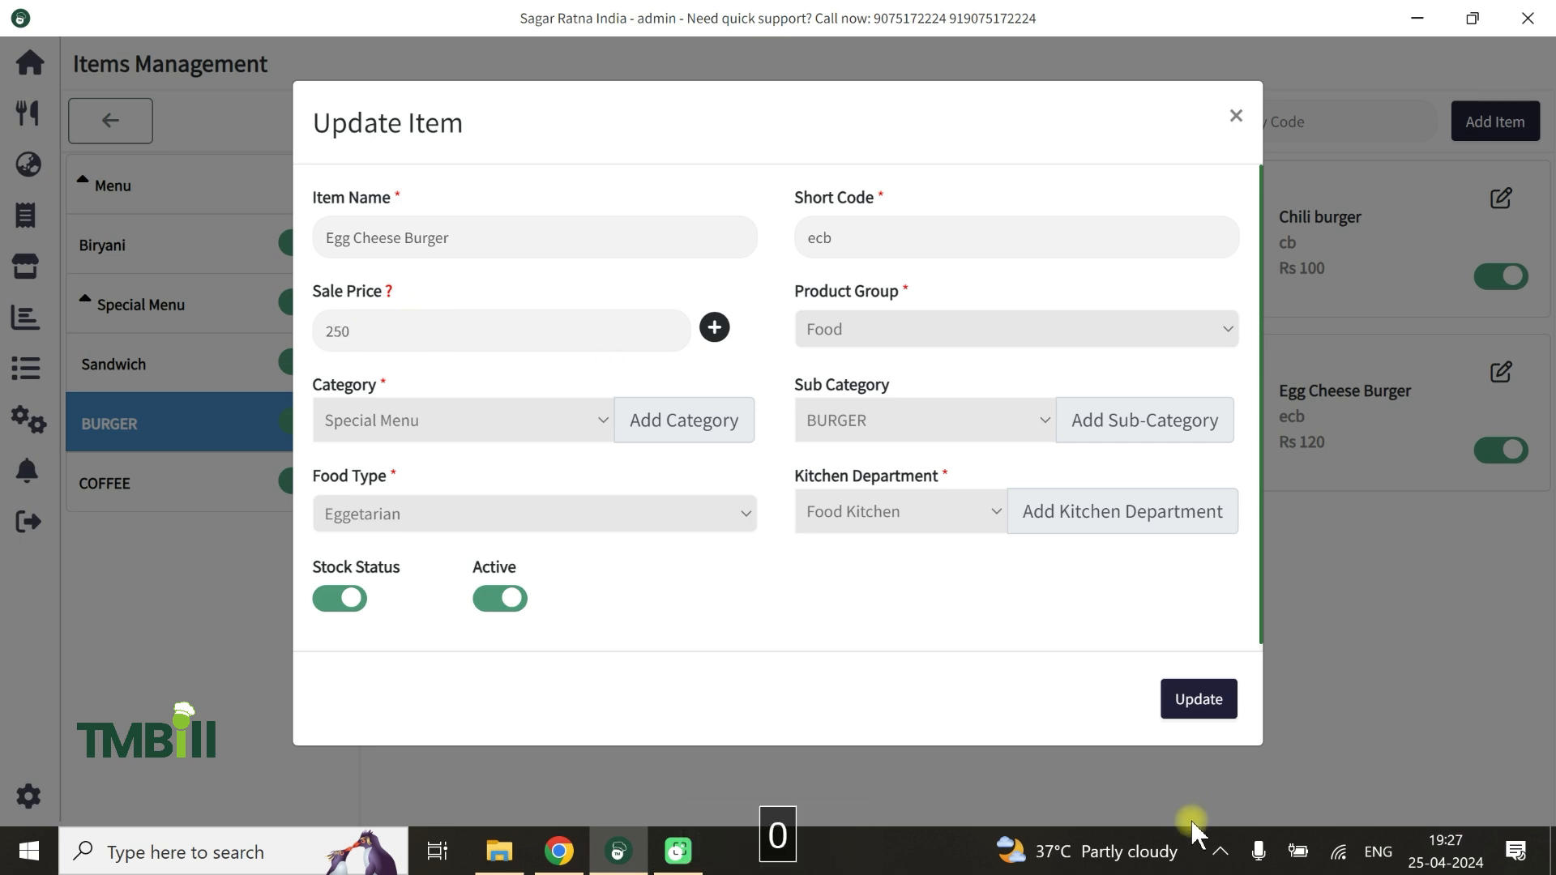
{"action": "left_click", "coordinate": [1199, 698]}
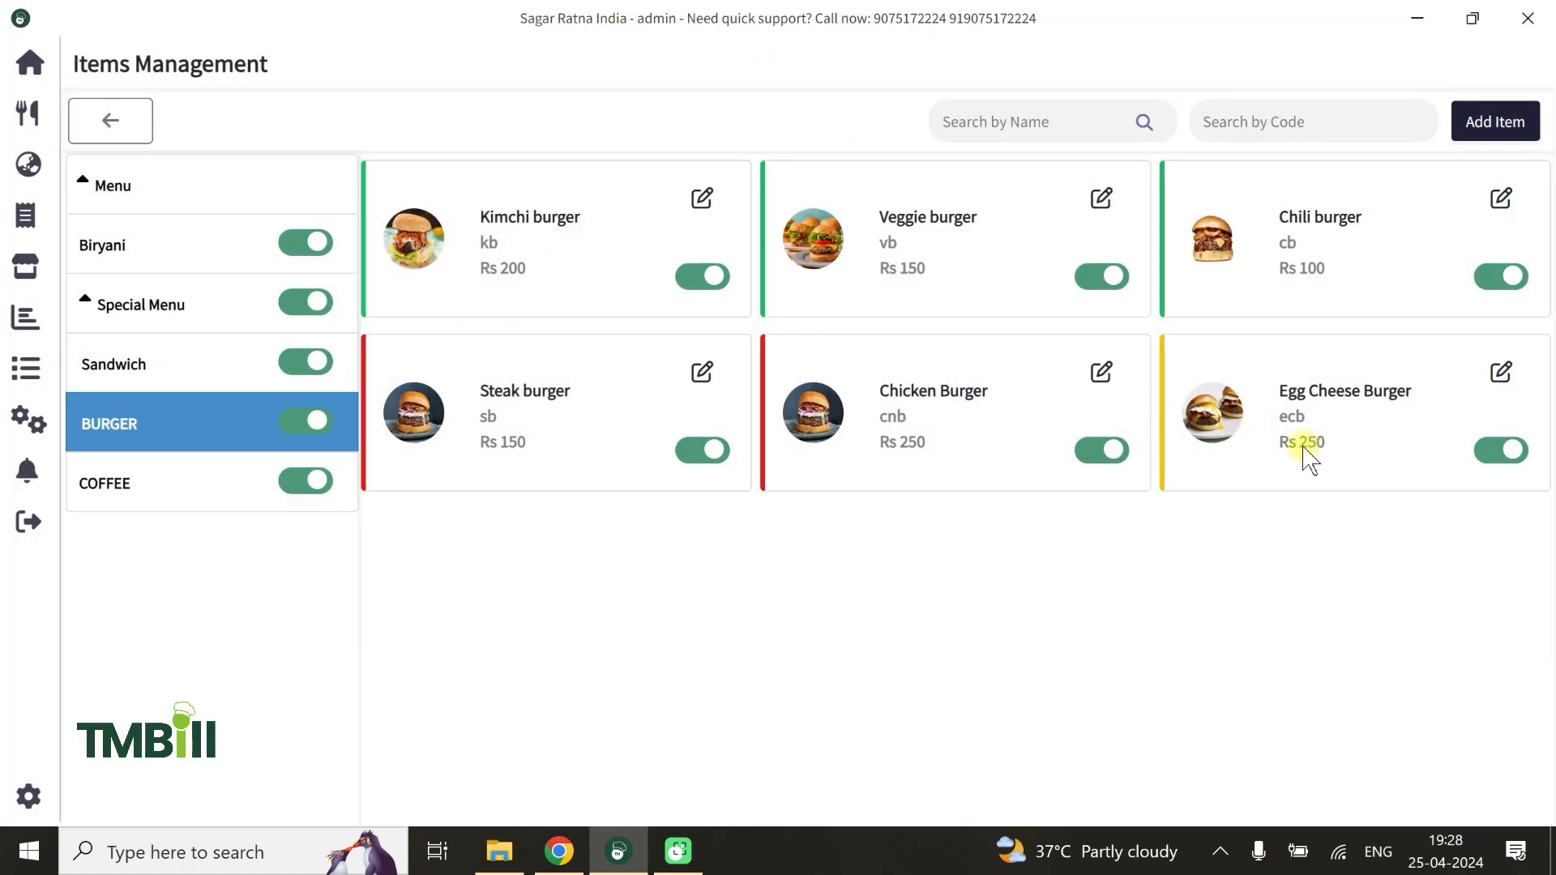
{"action": "left_click", "coordinate": [22, 120]}
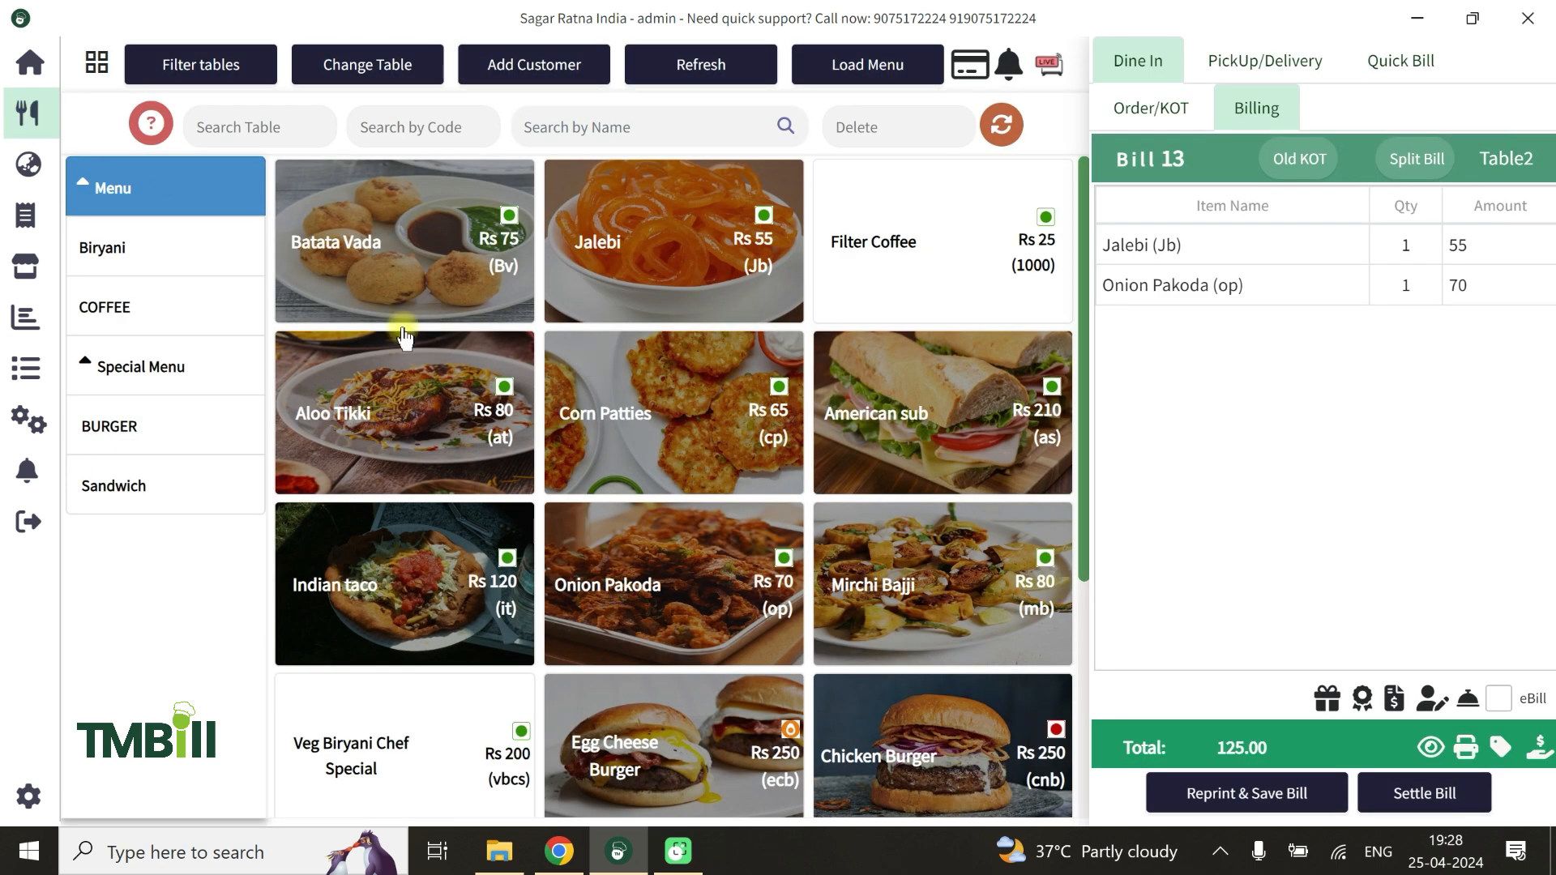
{"action": "left_click", "coordinate": [171, 420]}
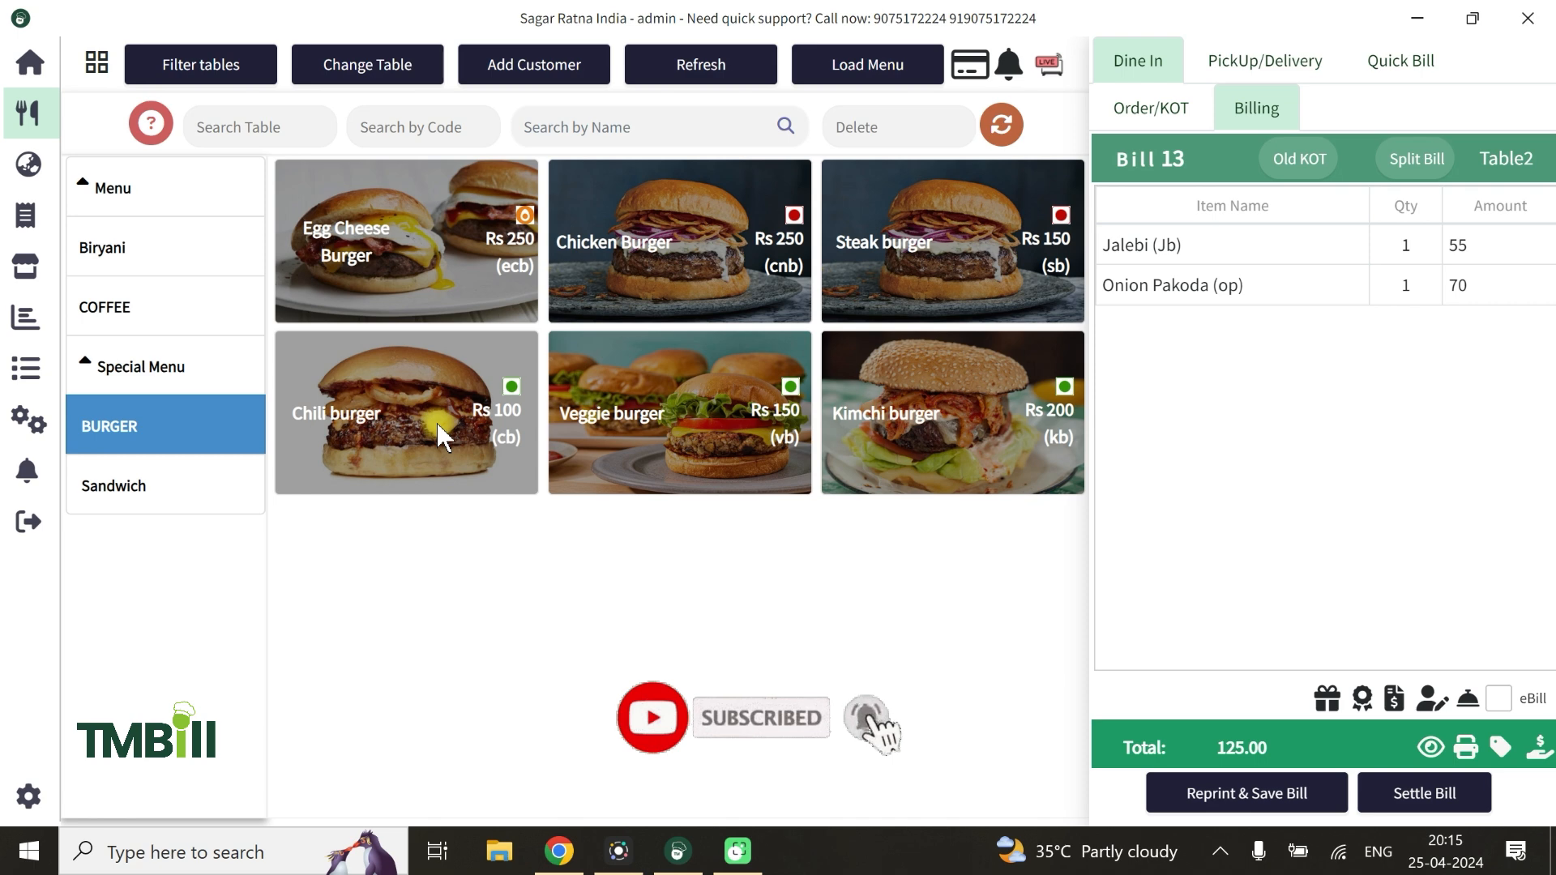
Search Items Management for "chil" and turn off the Chili burger
{"action": "left_click", "coordinate": [28, 421]}
{"action": "left_click", "coordinate": [166, 230]}
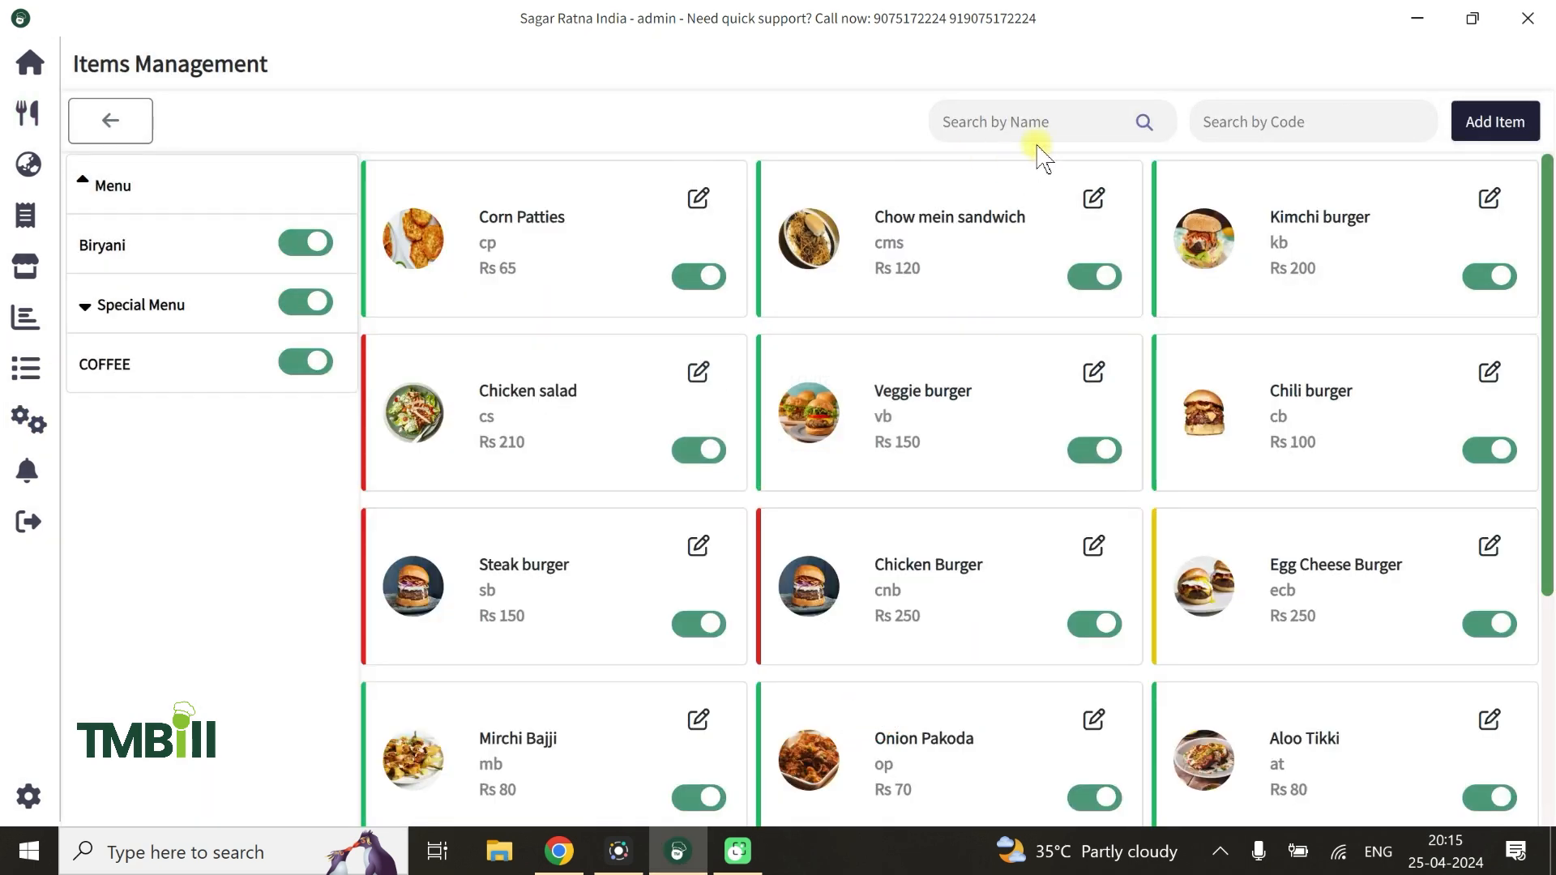
{"action": "type", "text": "chil"}
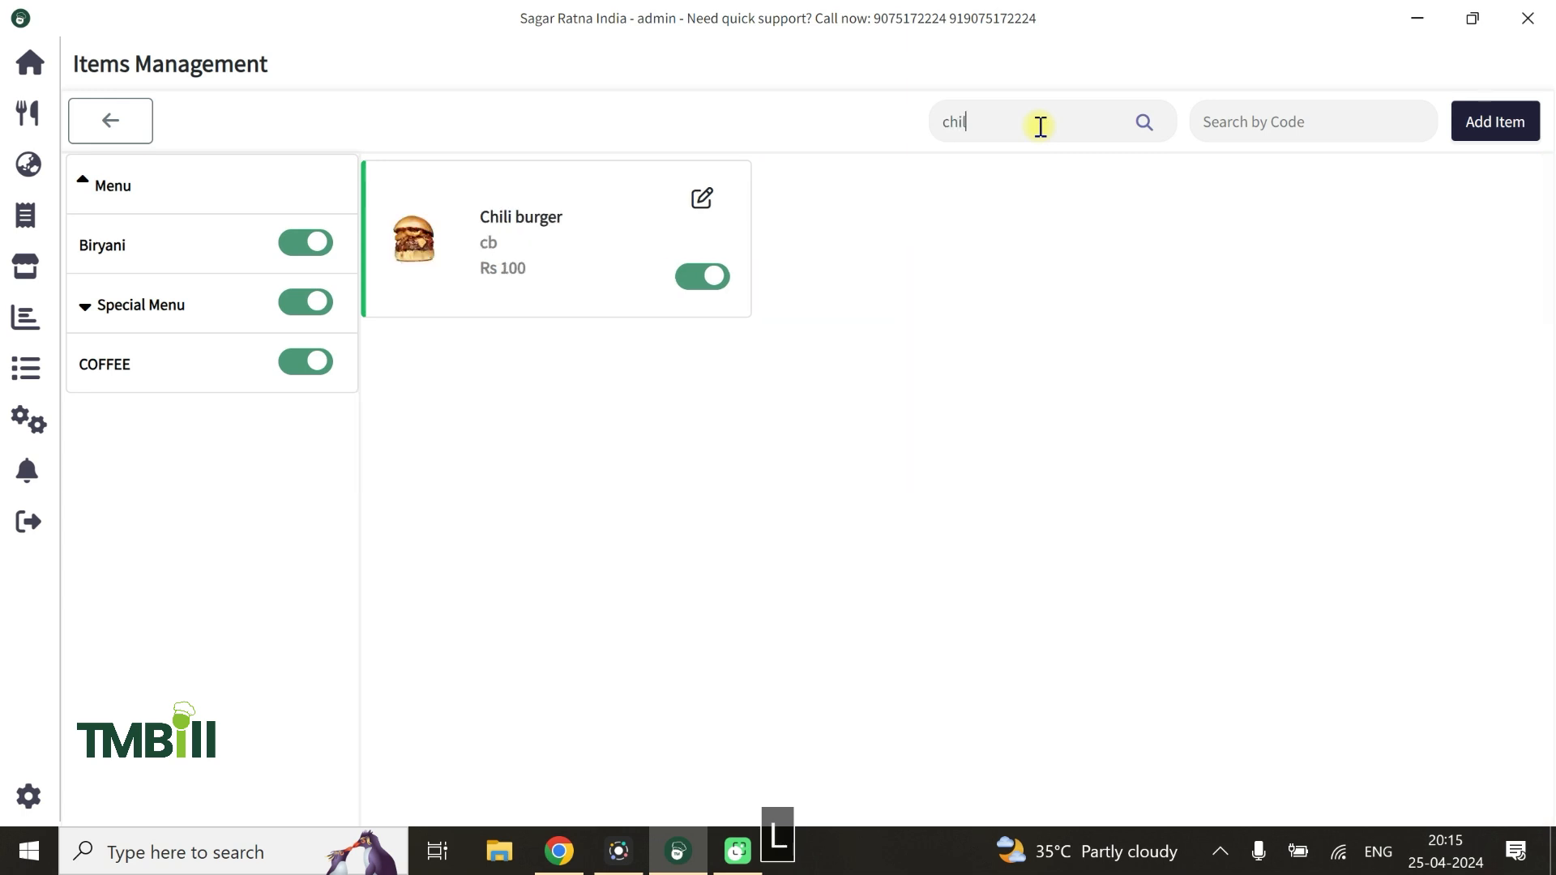
{"action": "left_click", "coordinate": [694, 280]}
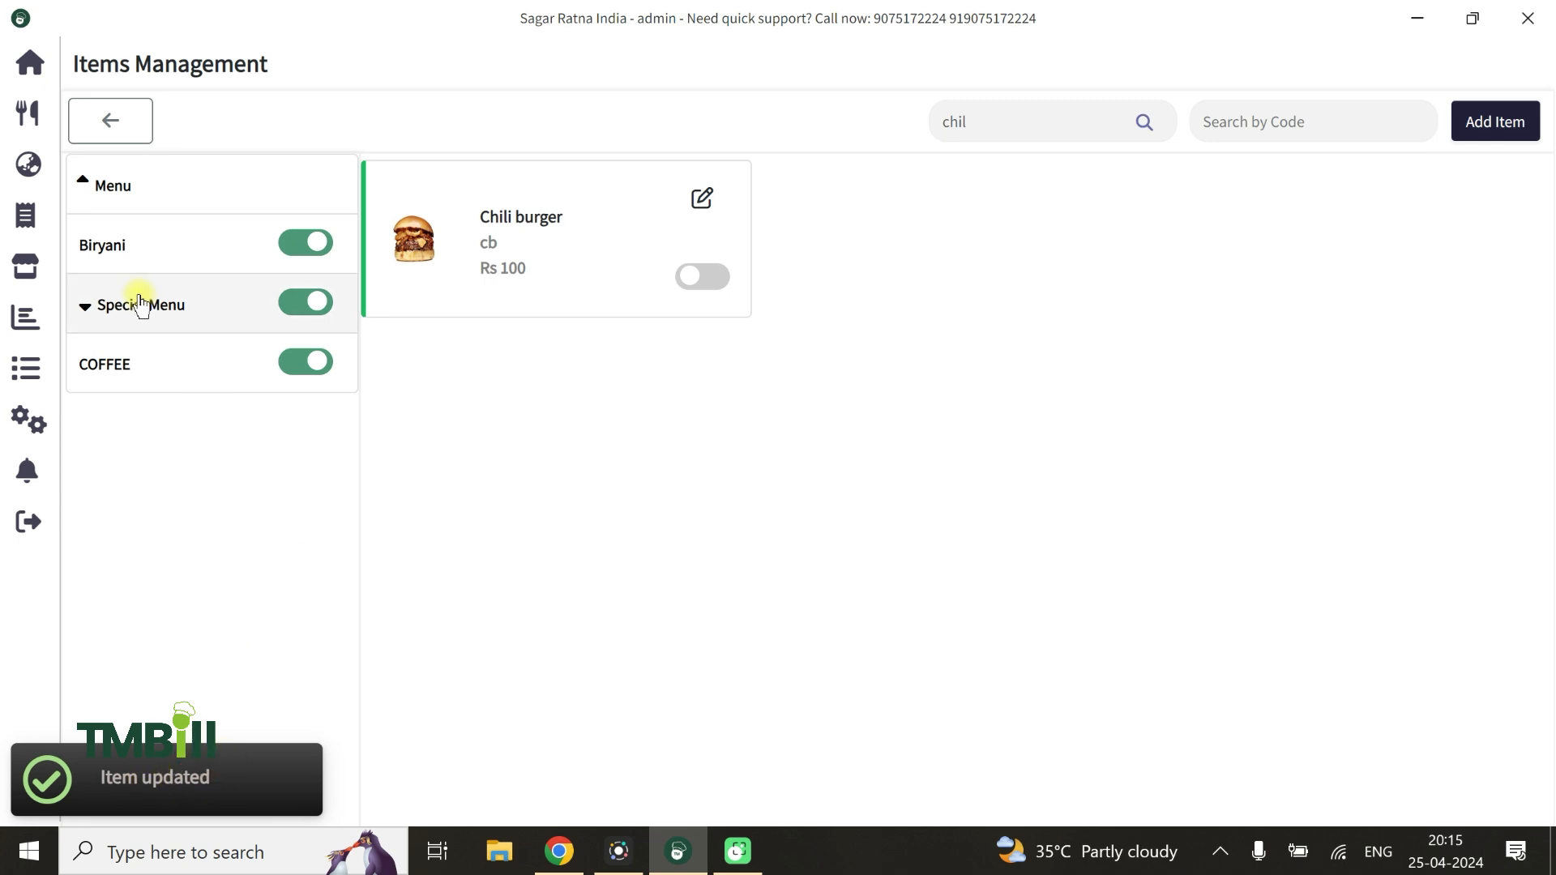
Check the BURGER and Sandwich items under Special Menu on the order screen
{"action": "left_click", "coordinate": [39, 113]}
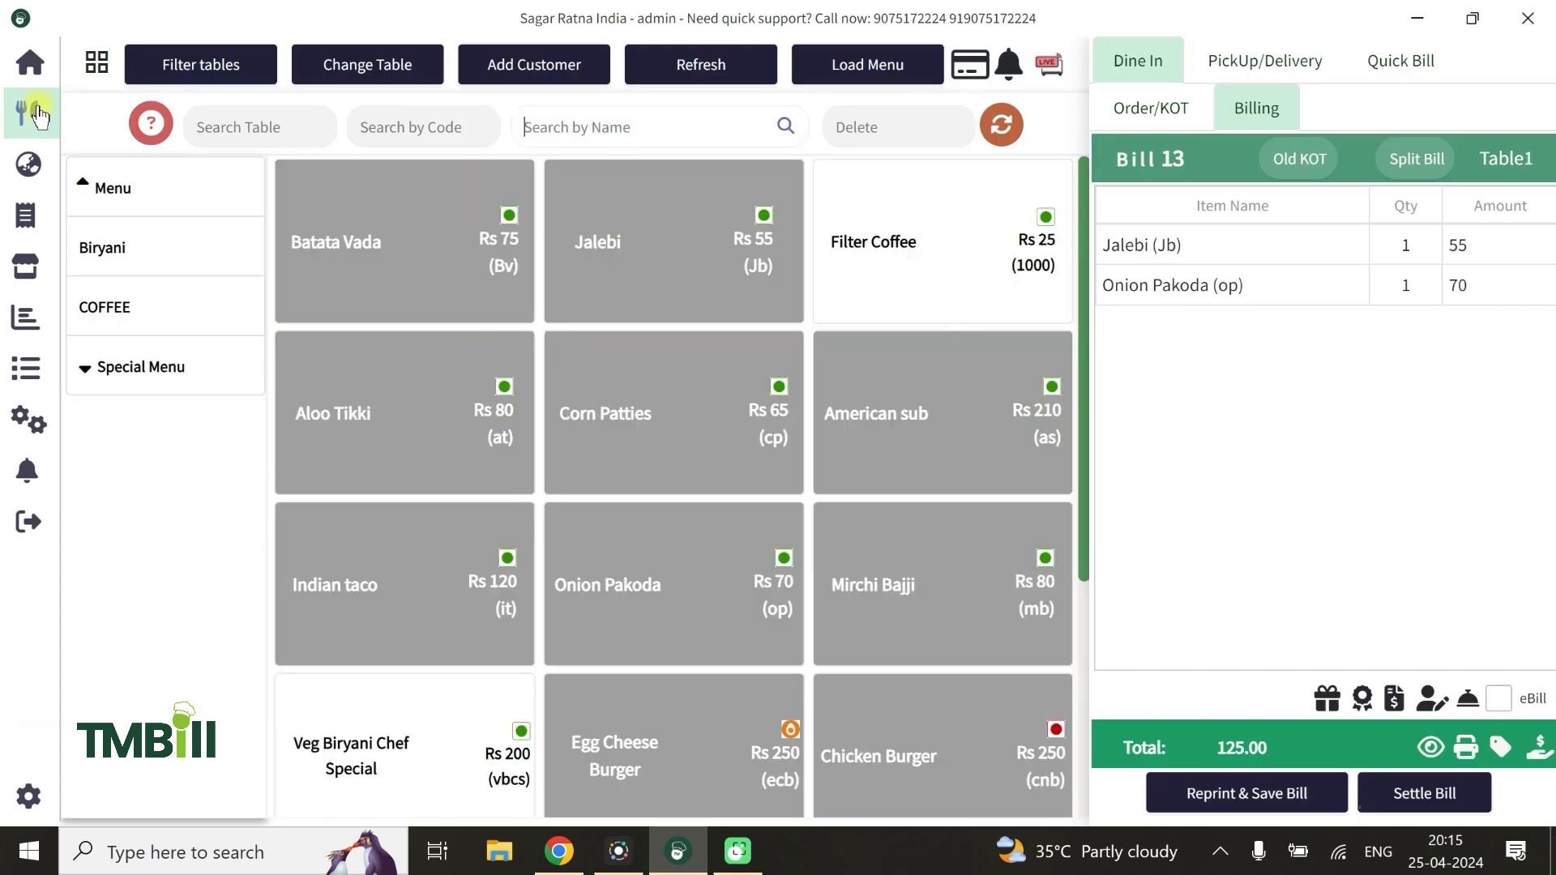
{"action": "left_click", "coordinate": [127, 387]}
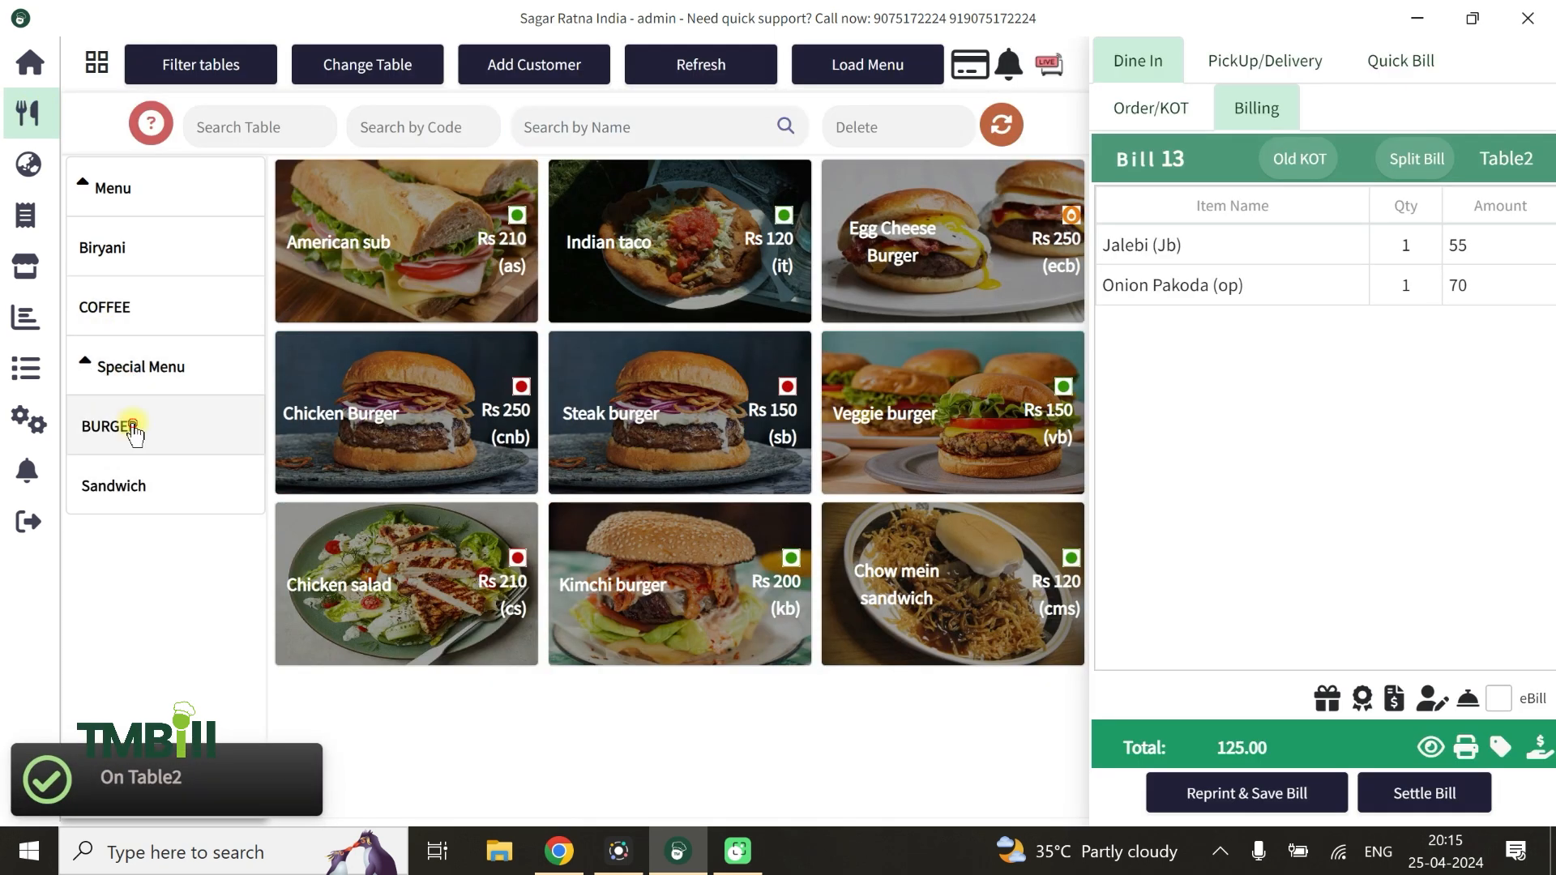
{"action": "left_click", "coordinate": [130, 427]}
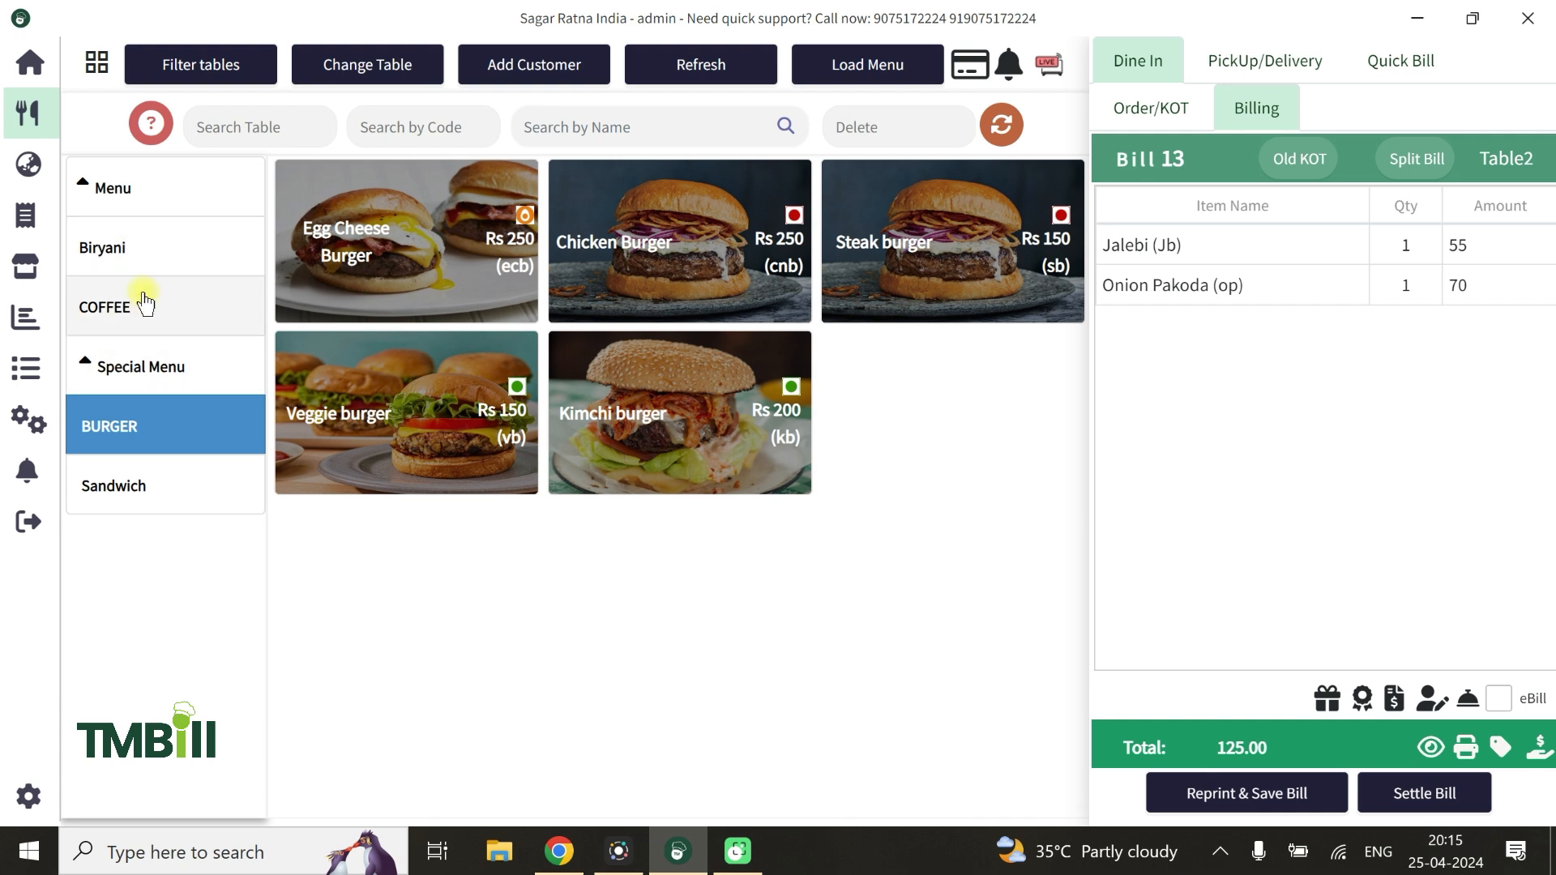
{"action": "left_click", "coordinate": [138, 501]}
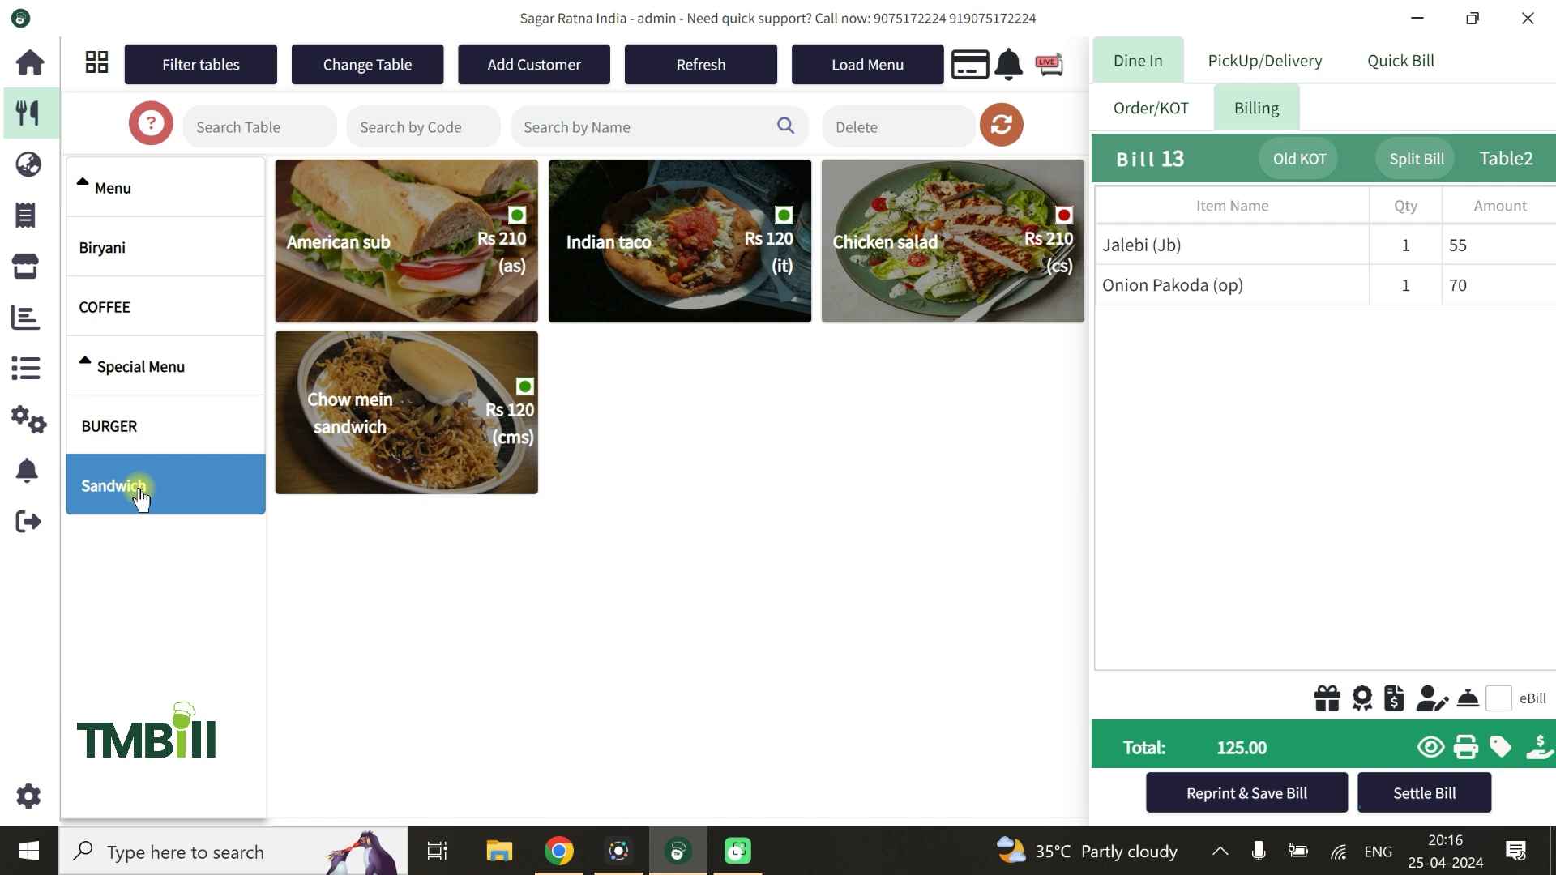
Turn off the Sandwich subcategory of Special Menu in Items Management
{"action": "left_click", "coordinate": [29, 421]}
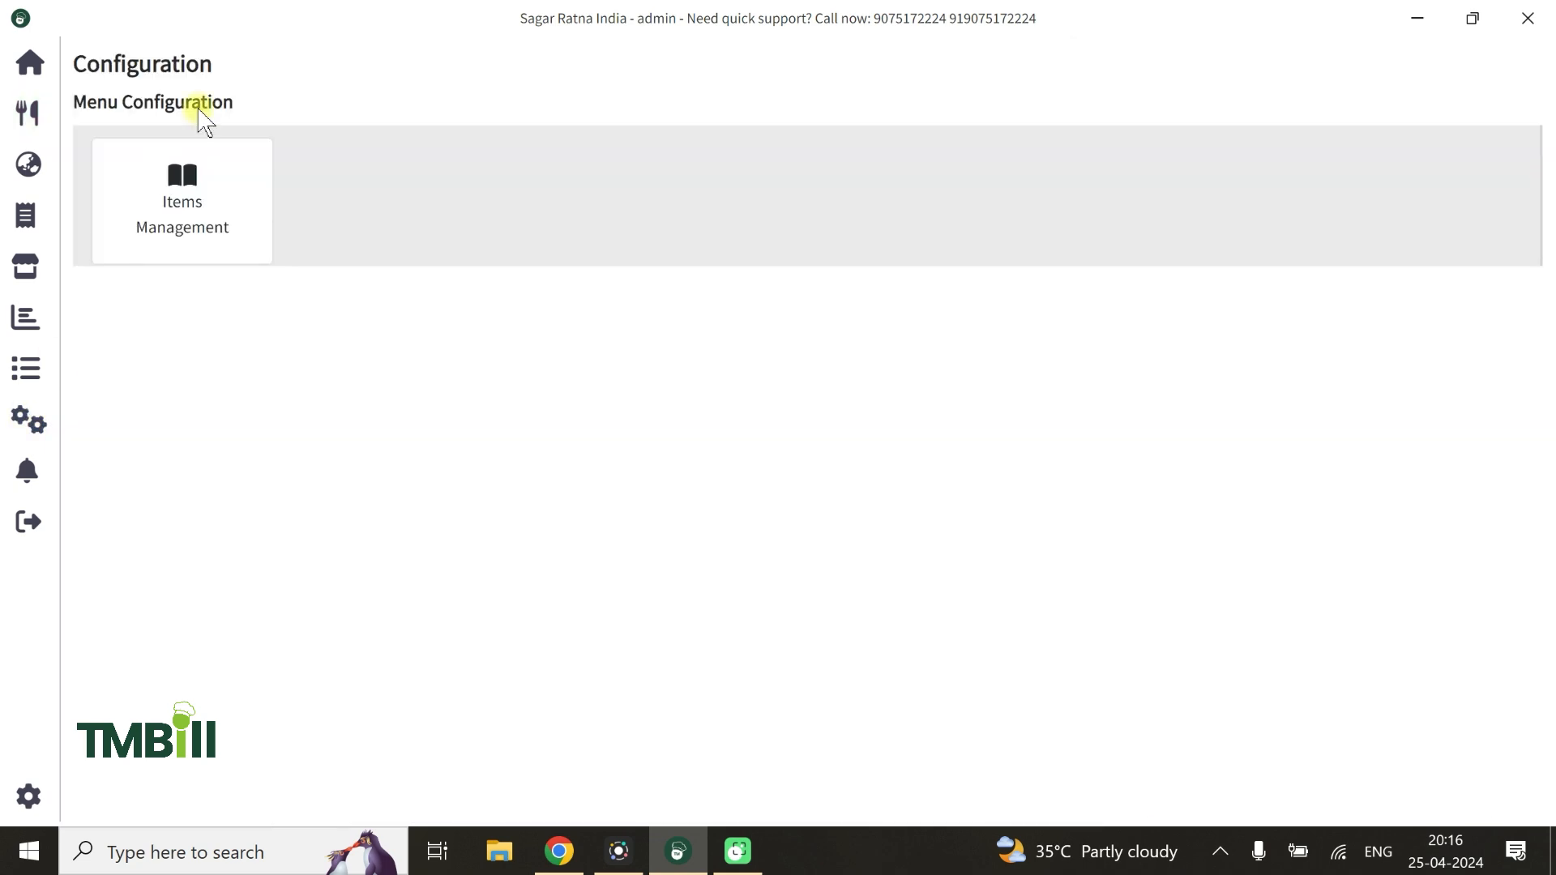
{"action": "left_click", "coordinate": [162, 200]}
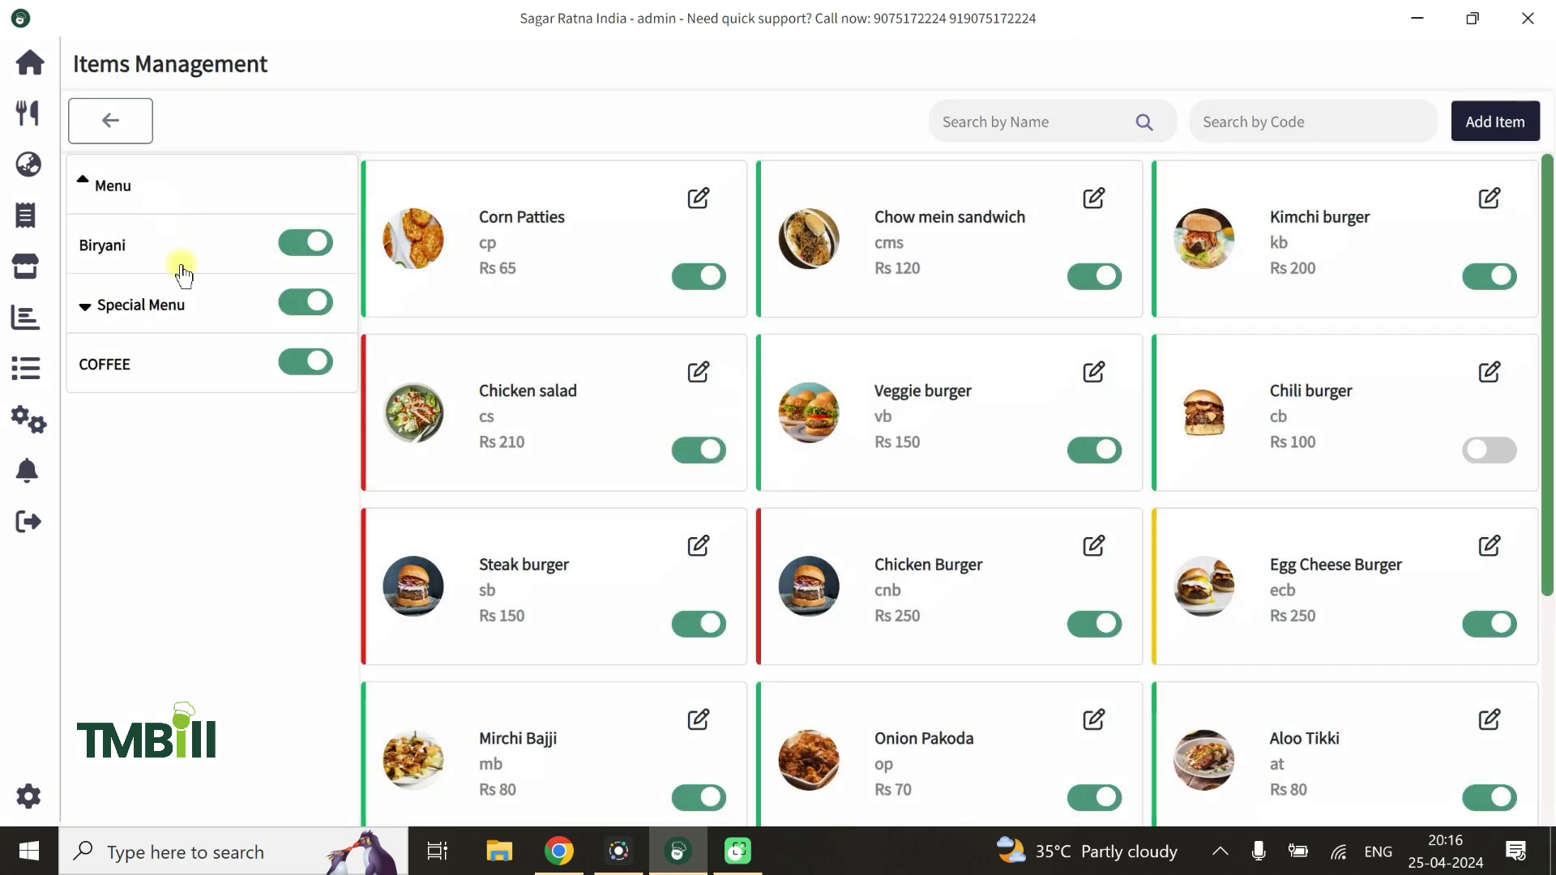
{"action": "left_click", "coordinate": [102, 322]}
{"action": "left_click", "coordinate": [149, 379]}
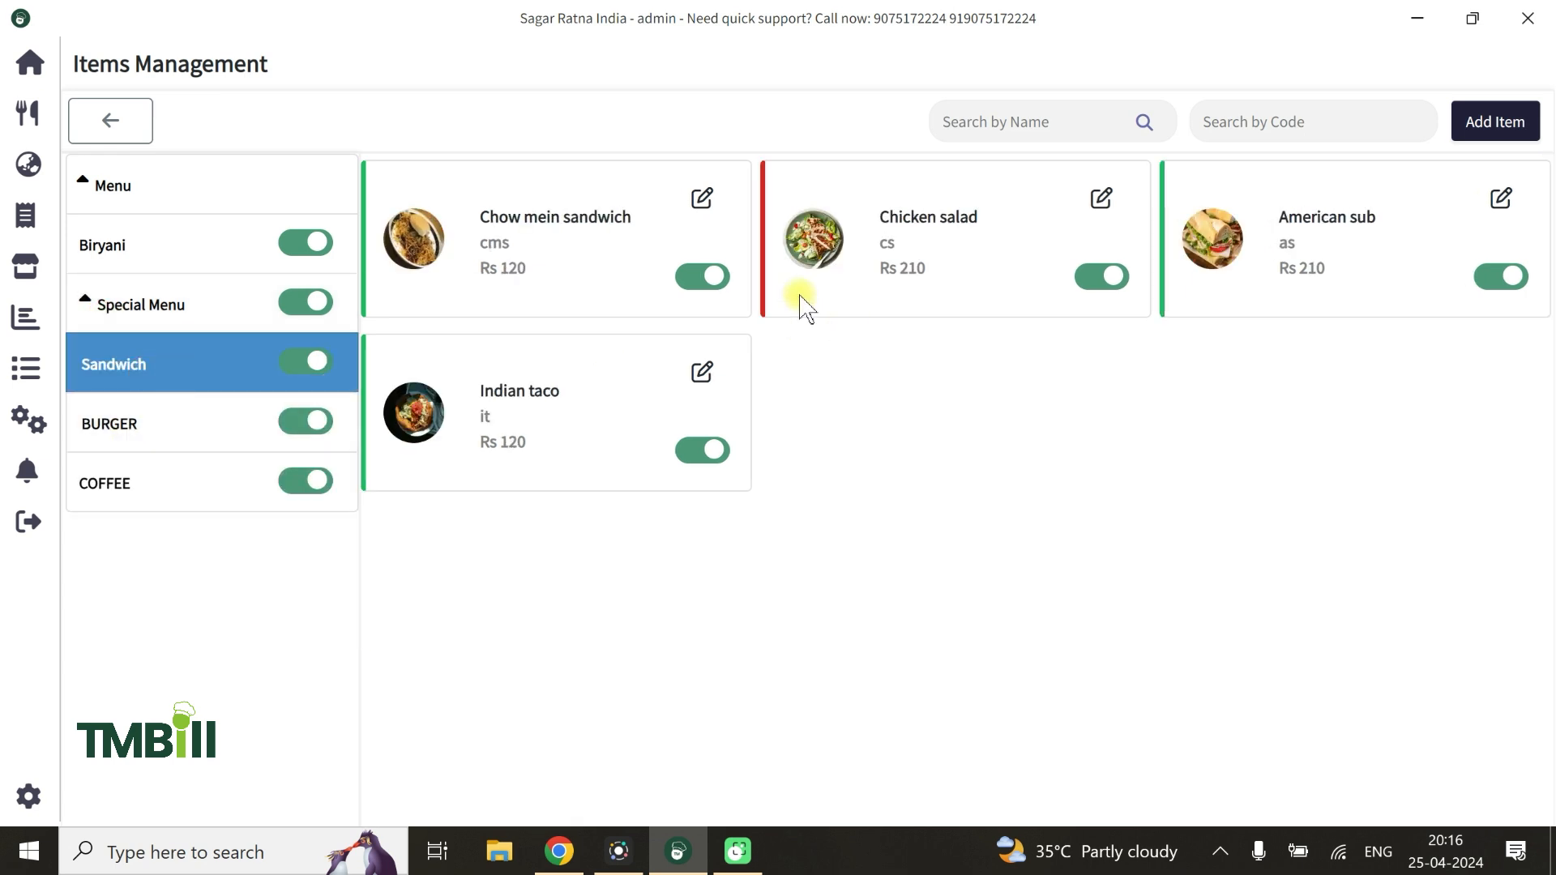
{"action": "left_click", "coordinate": [307, 369]}
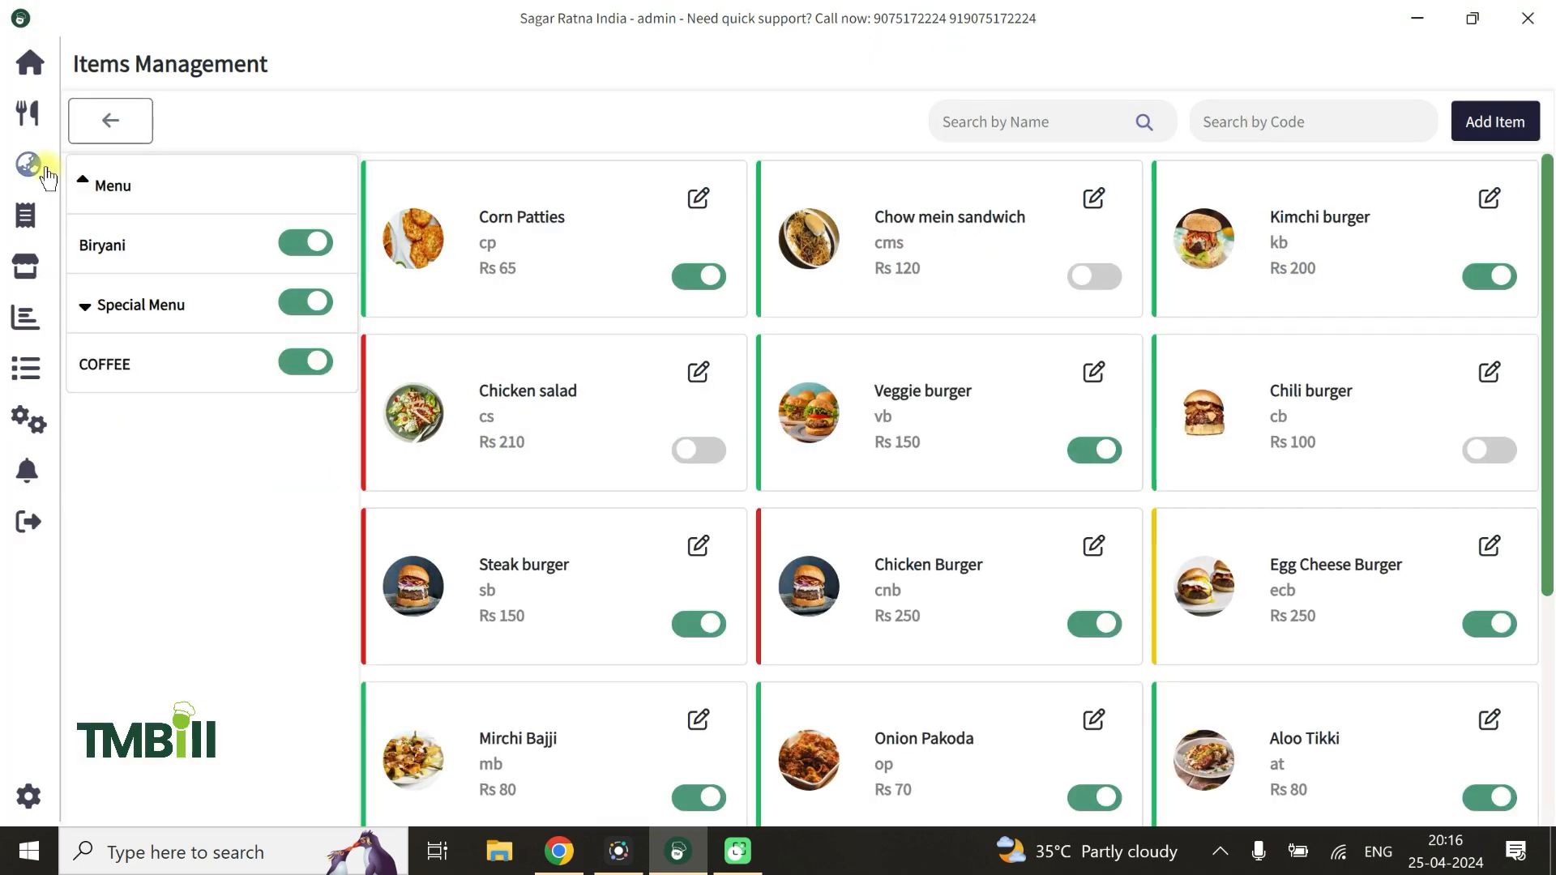
Check which subcategories and items Special Menu offers on the order screen
{"action": "left_click", "coordinate": [32, 115]}
{"action": "left_click", "coordinate": [122, 369]}
{"action": "left_click", "coordinate": [128, 448]}
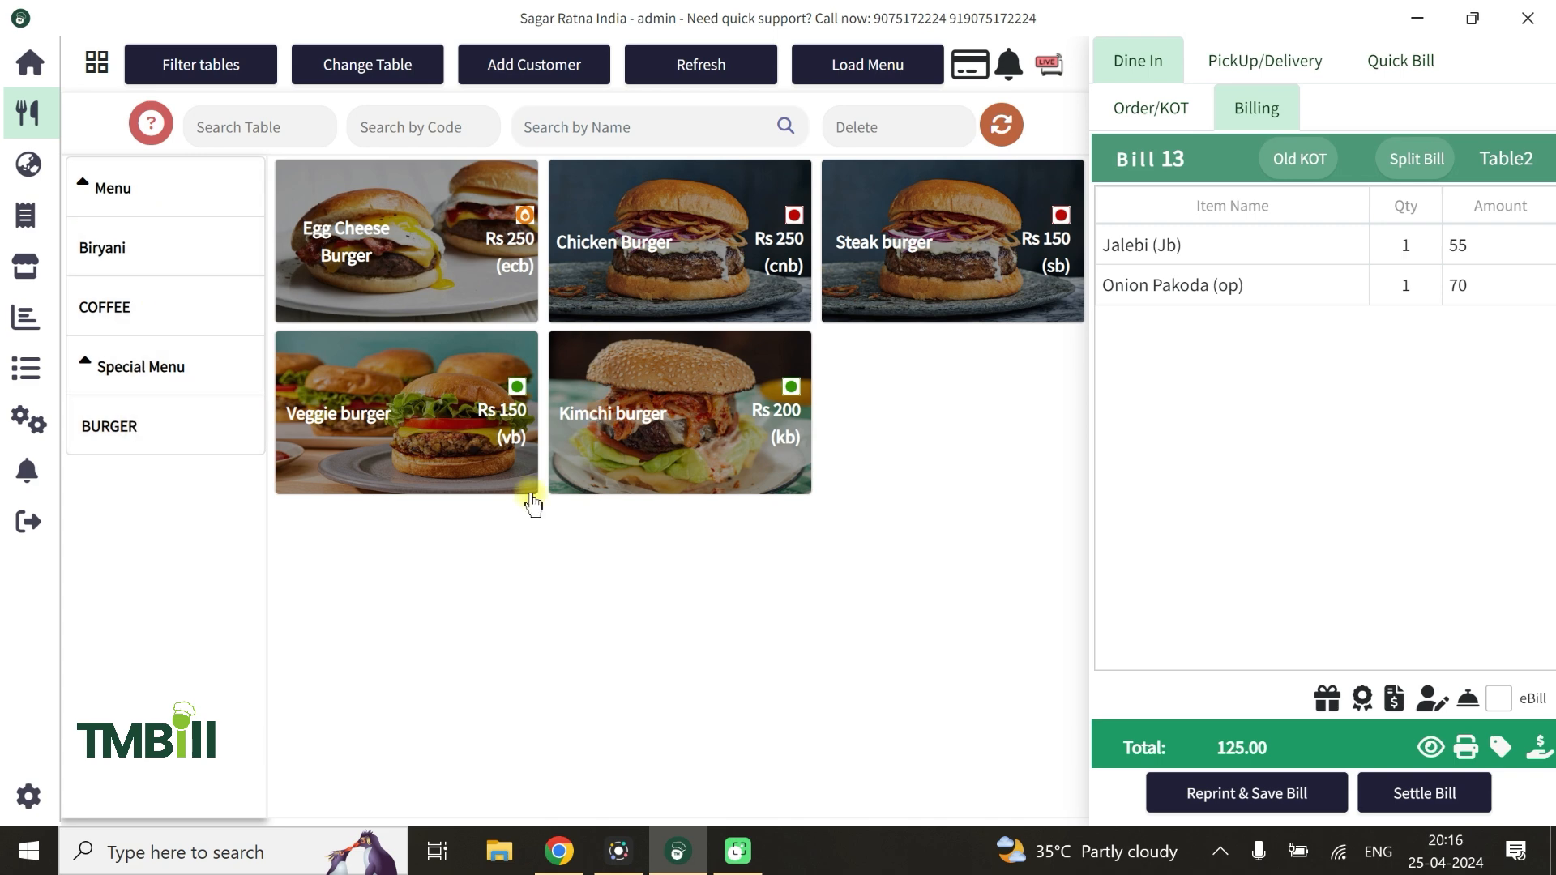
Switch to the TMBill back office in Chrome, copy the Food2All outlet menu's QR code link, and open it in a new tab
{"action": "left_click", "coordinate": [559, 851]}
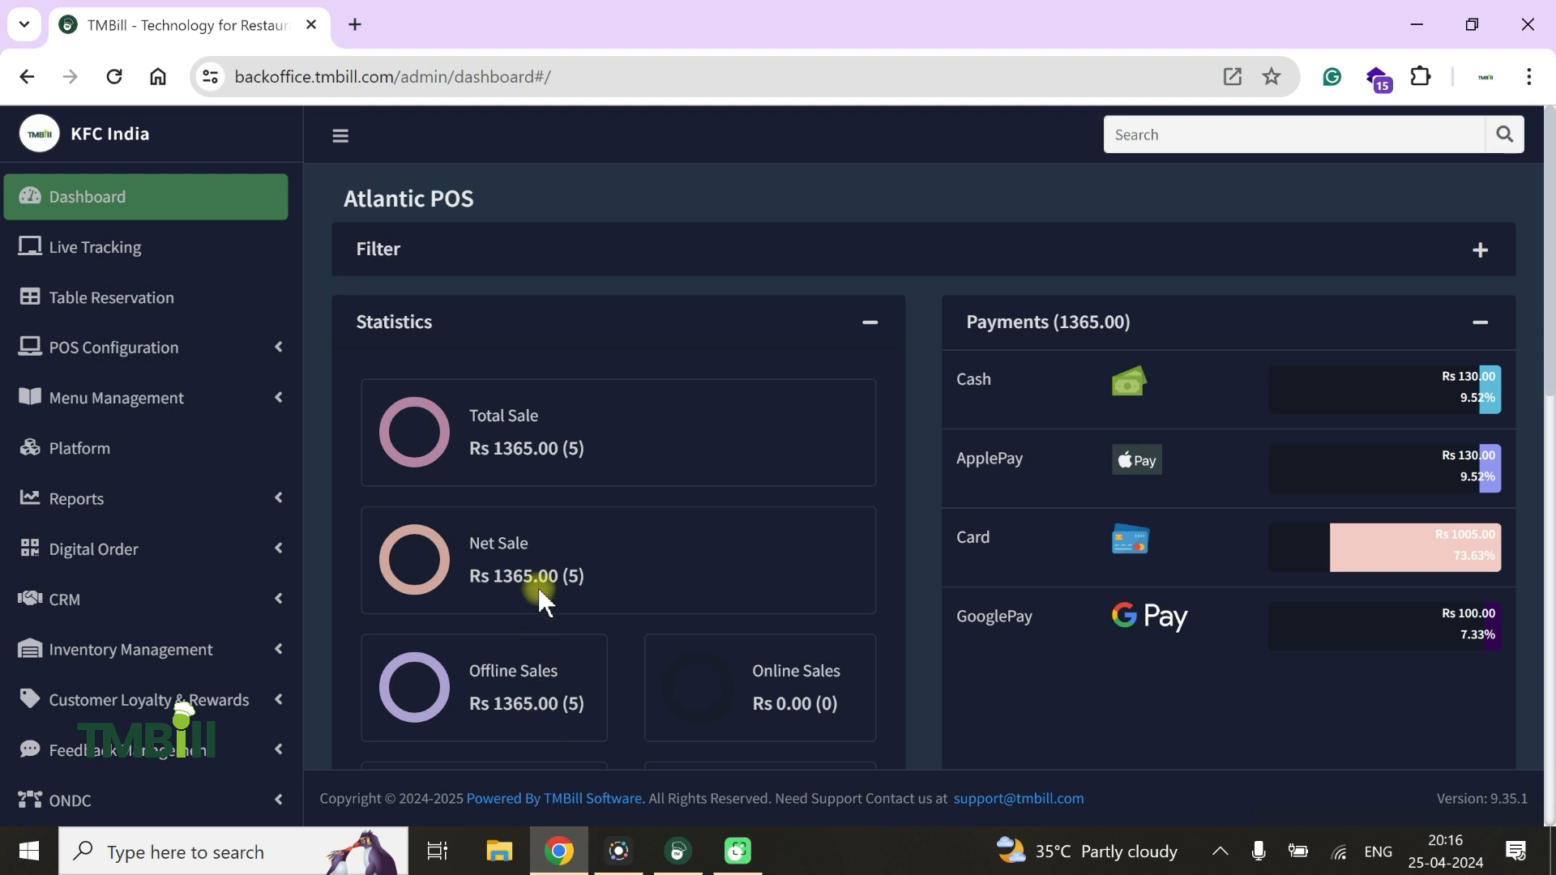
{"action": "left_click", "coordinate": [162, 395]}
{"action": "left_click", "coordinate": [122, 447]}
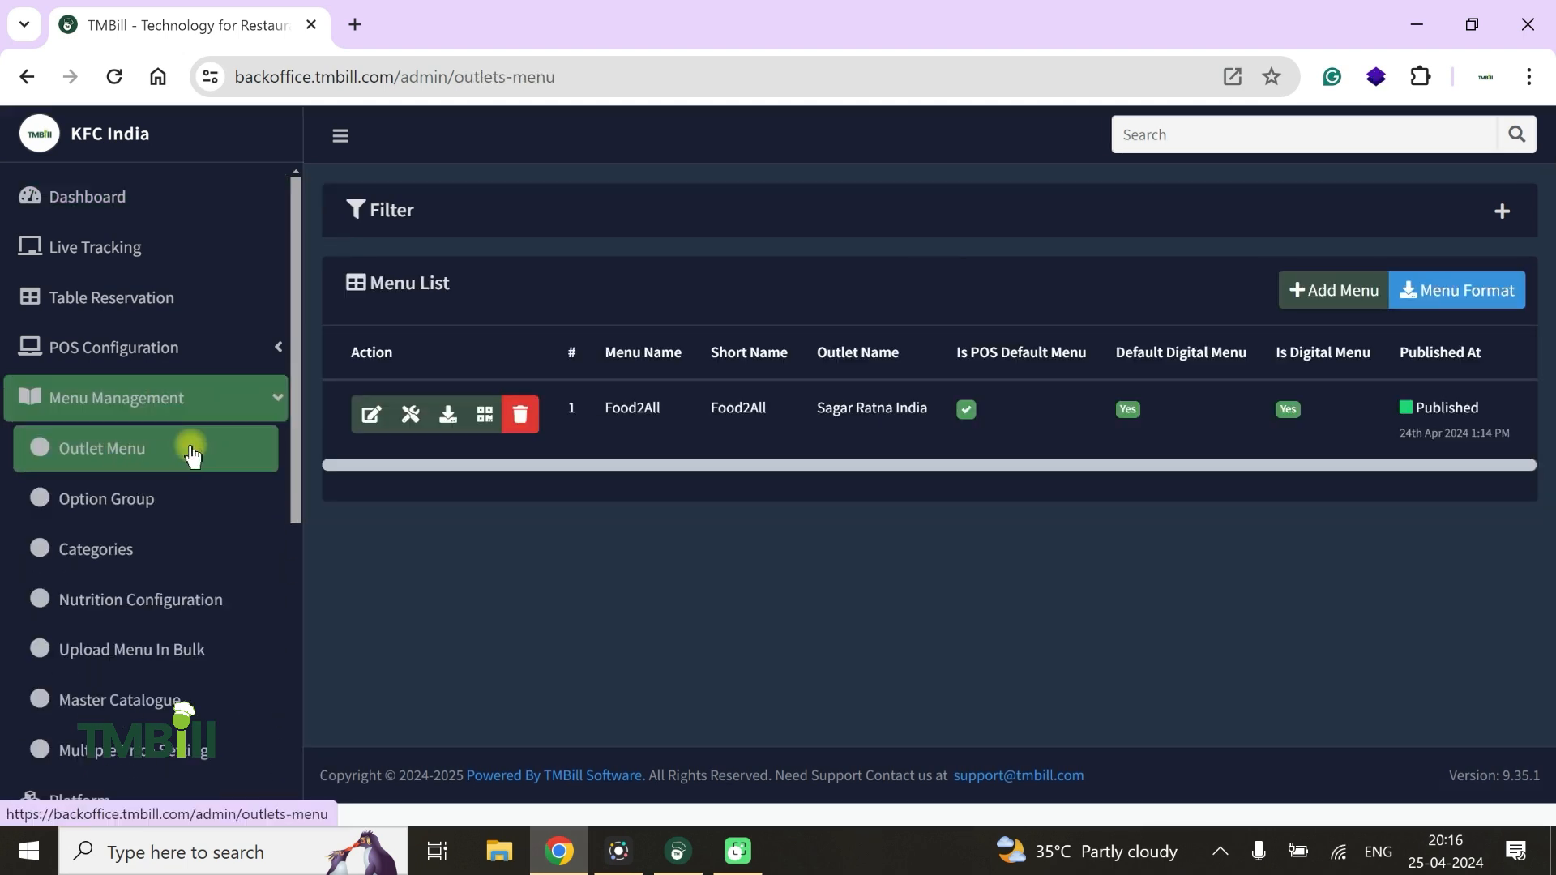
{"action": "left_click", "coordinate": [485, 417]}
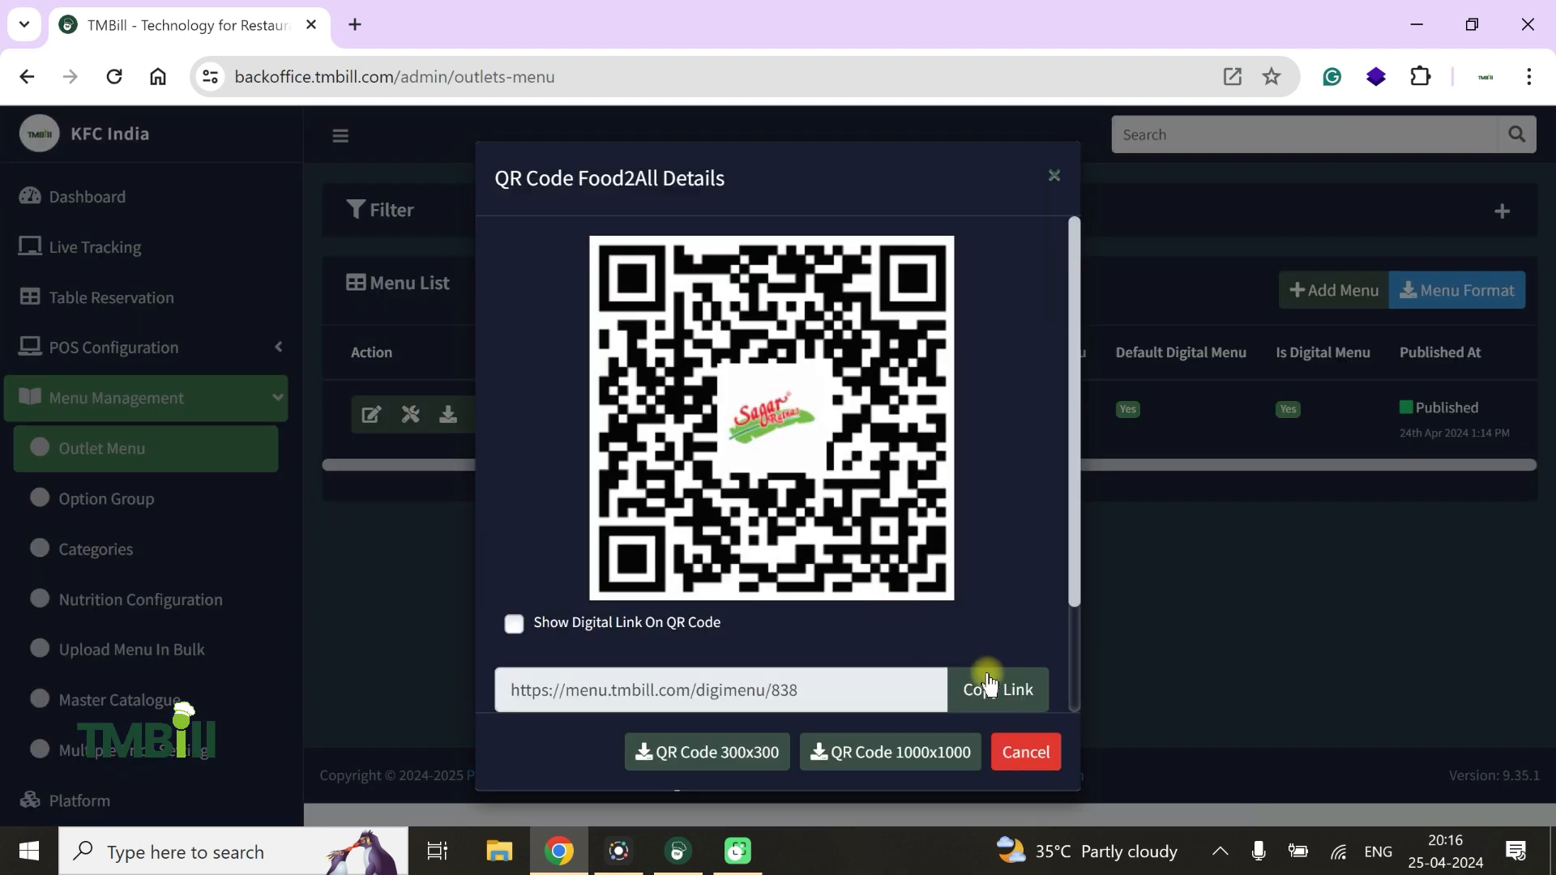
{"action": "left_click", "coordinate": [990, 689]}
{"action": "key", "text": "ctrl+c"}
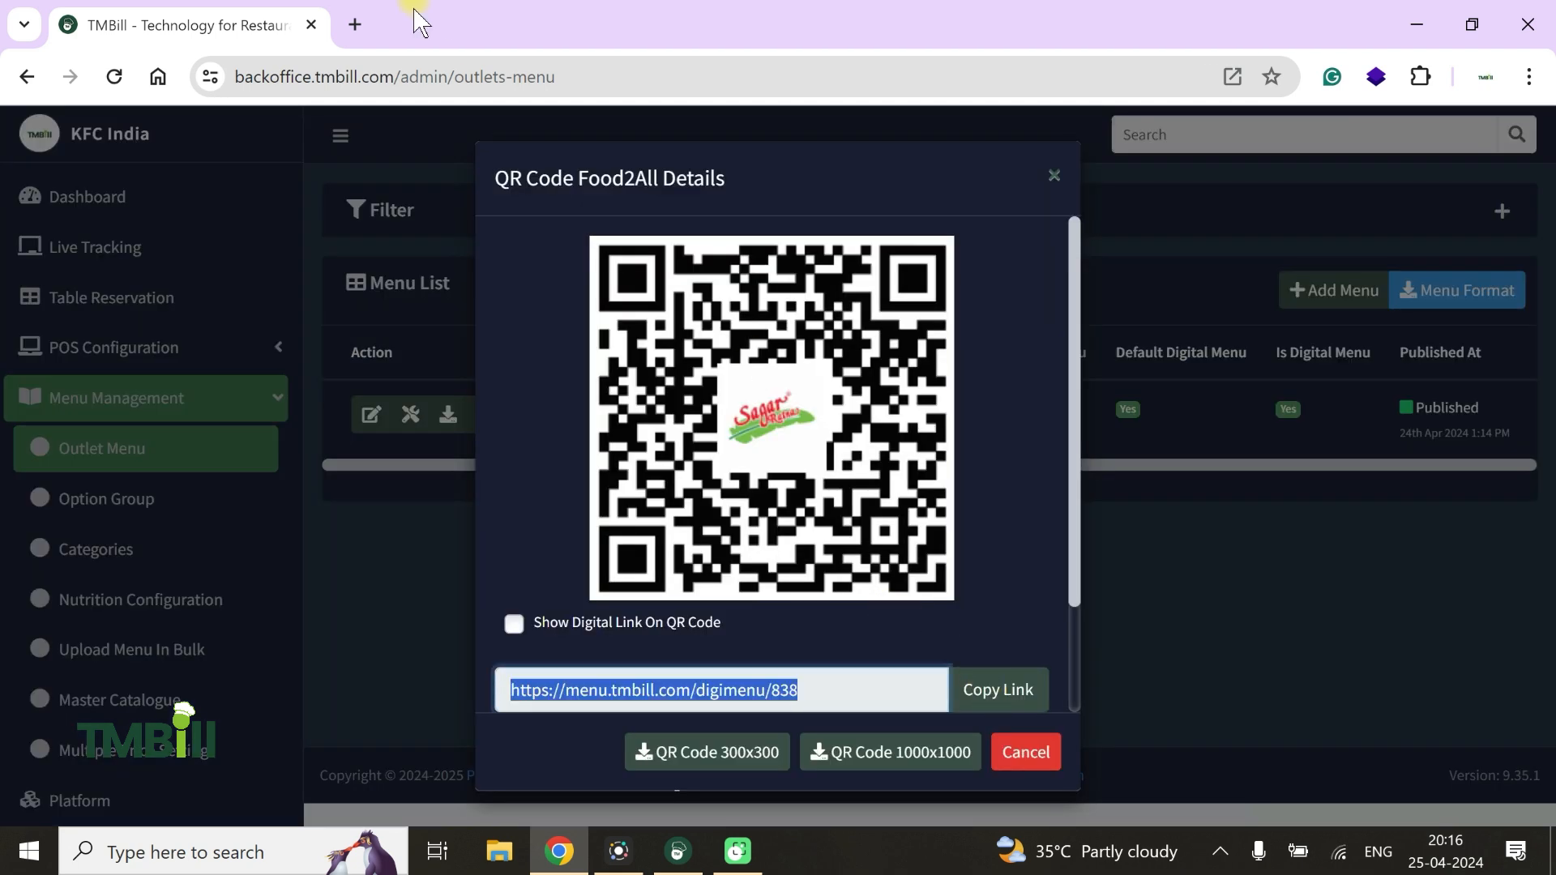
{"action": "left_click", "coordinate": [353, 22]}
{"action": "key", "text": "ctrl+v"}
{"action": "key", "text": "Return"}
Examine the digital menu's categories and the items and prices in its BURGER category
{"action": "scroll", "coordinate": [863, 649], "scroll_direction": "down", "scroll_amount": 10}
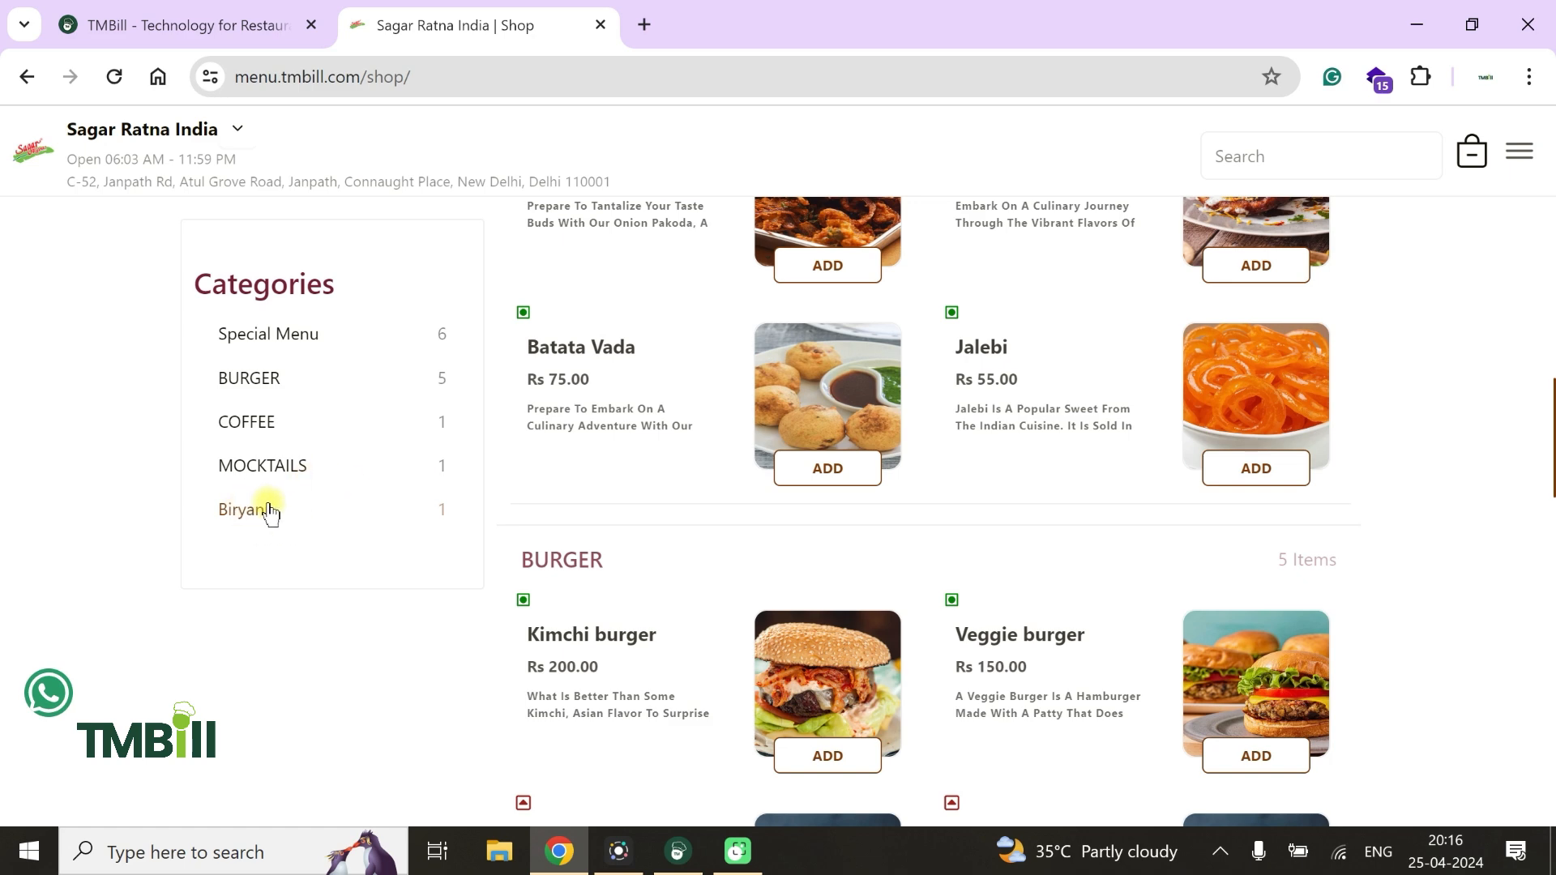
{"action": "scroll", "coordinate": [278, 504], "scroll_direction": "down", "scroll_amount": 3}
{"action": "scroll", "coordinate": [590, 486], "scroll_direction": "down", "scroll_amount": 3}
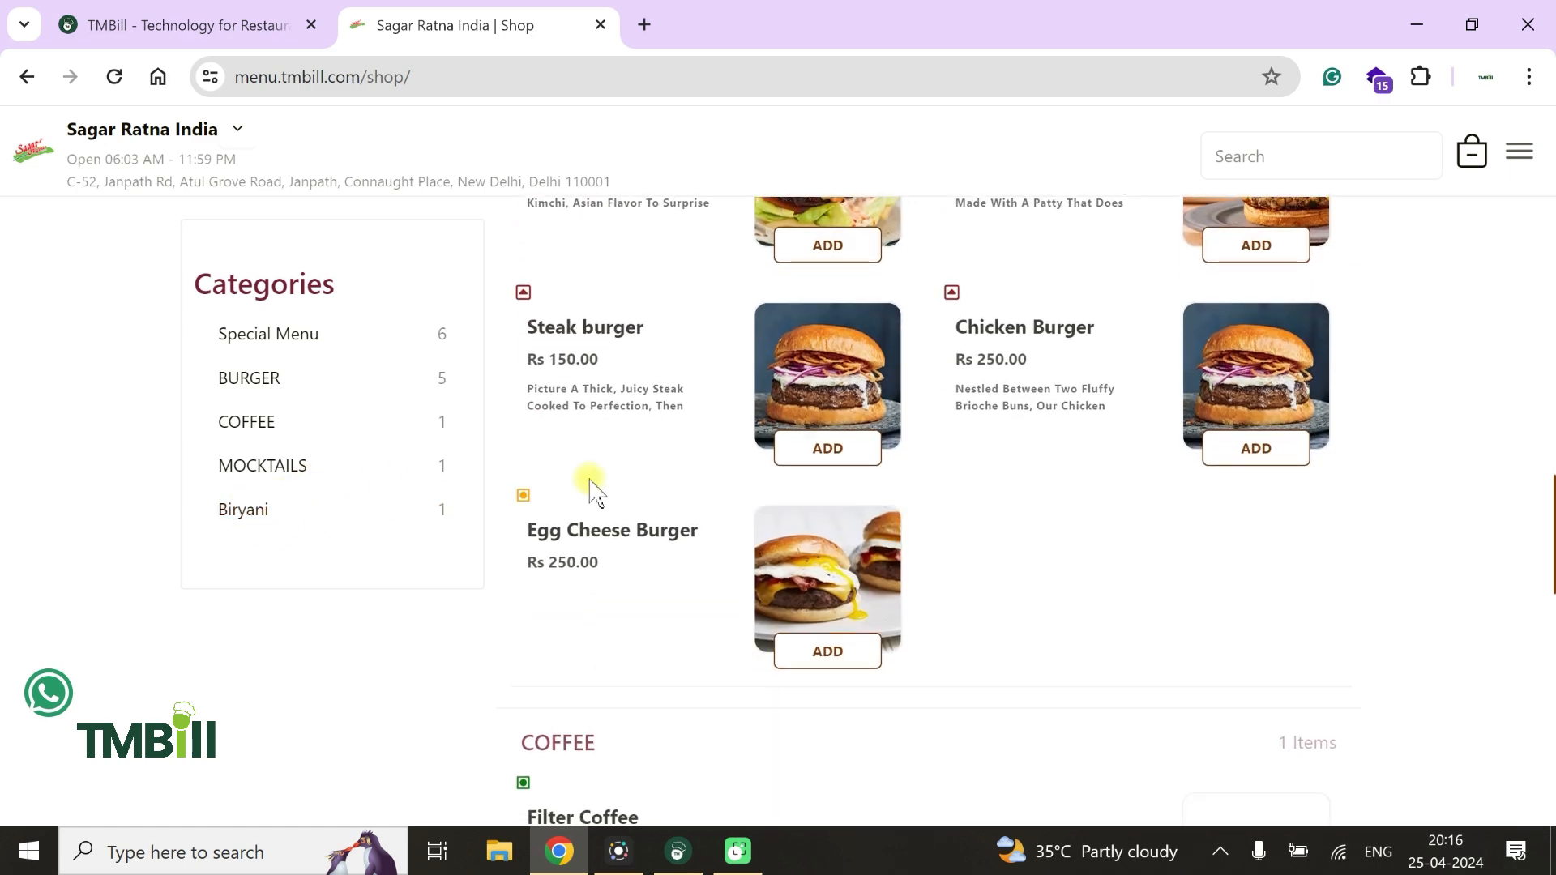
{"action": "left_click", "coordinate": [278, 394]}
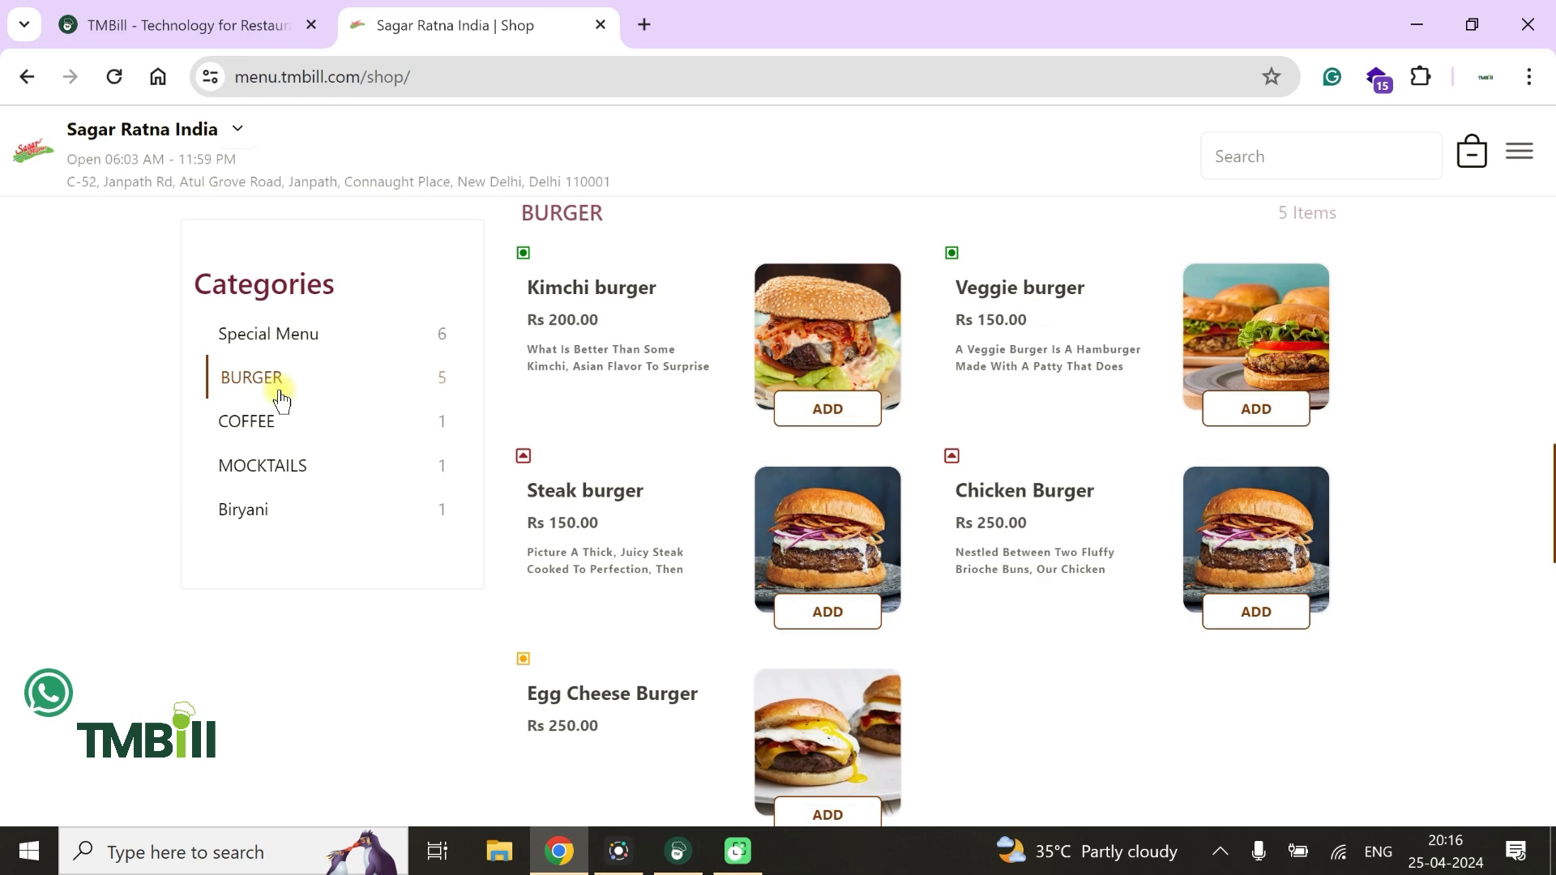
{"action": "scroll", "coordinate": [1118, 597], "scroll_direction": "down", "scroll_amount": 2}
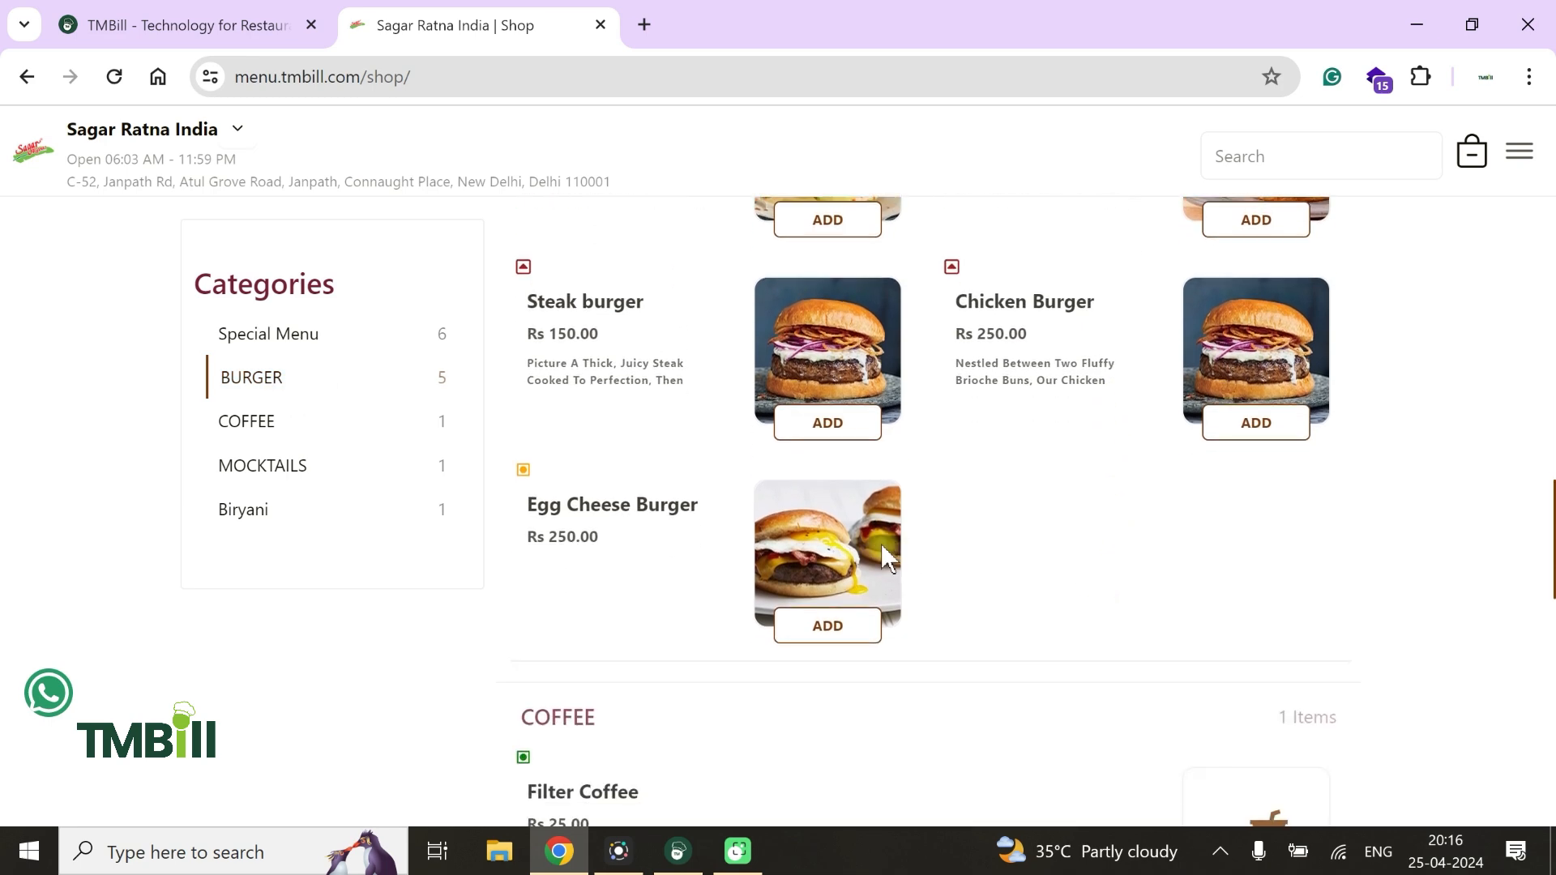
{"action": "scroll", "coordinate": [881, 543], "scroll_direction": "up", "scroll_amount": 3}
{"action": "scroll", "coordinate": [882, 543], "scroll_direction": "down", "scroll_amount": 2}
{"action": "scroll", "coordinate": [882, 543], "scroll_direction": "up", "scroll_amount": 3}
{"action": "scroll", "coordinate": [884, 549], "scroll_direction": "down", "scroll_amount": 2}
{"action": "scroll", "coordinate": [885, 549], "scroll_direction": "up", "scroll_amount": 1}
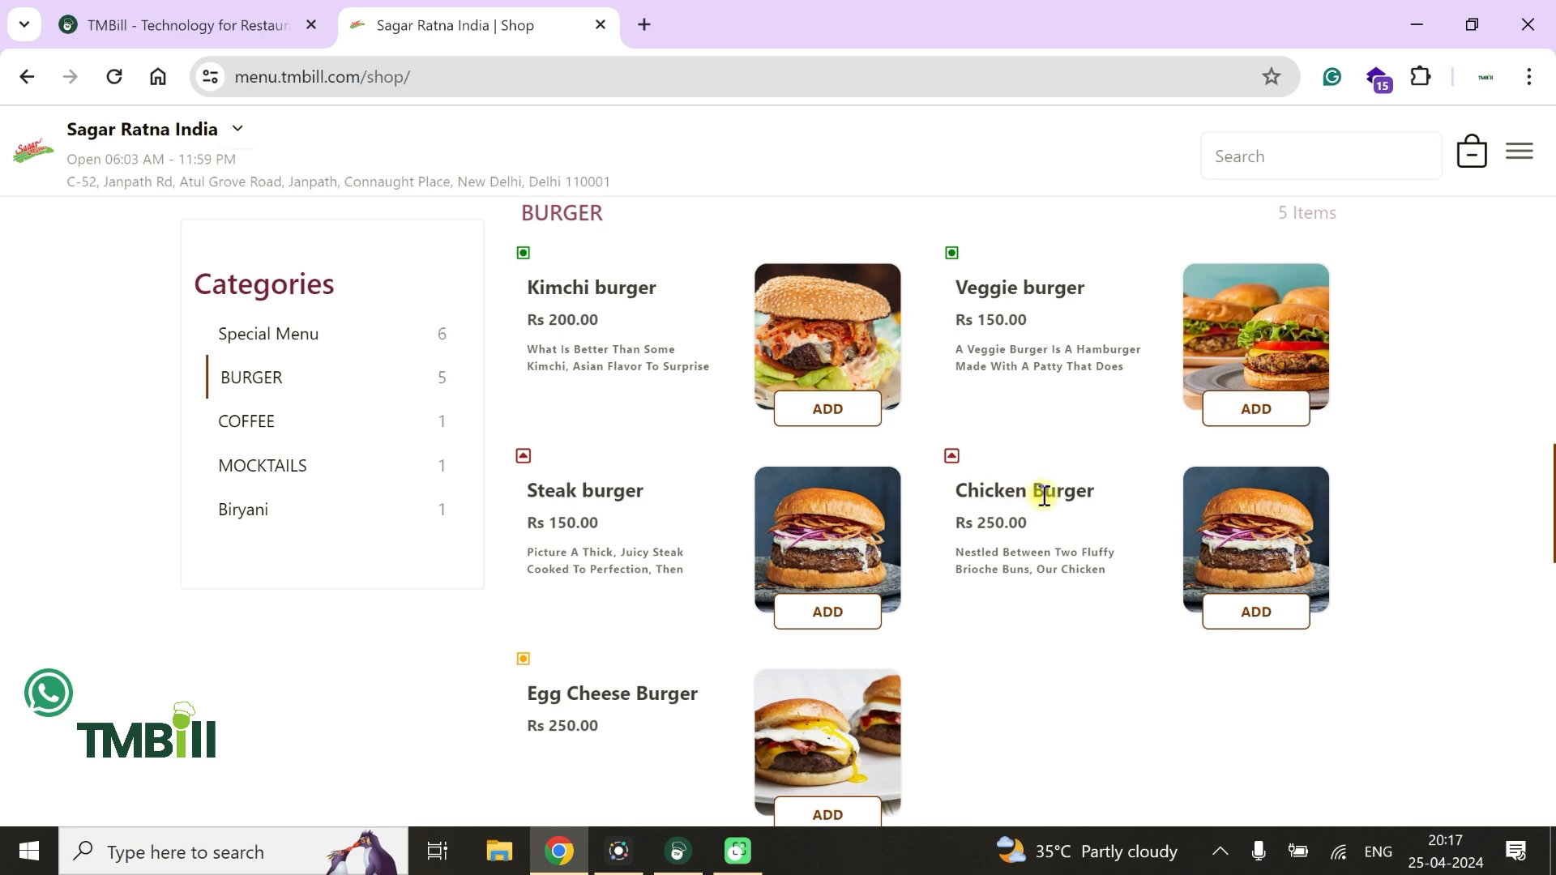
Switch back to TMBill POS and turn off the stock status of the Chicken Burger in Special Menu's BURGER subcategory, saving the update
{"action": "left_click", "coordinate": [674, 853]}
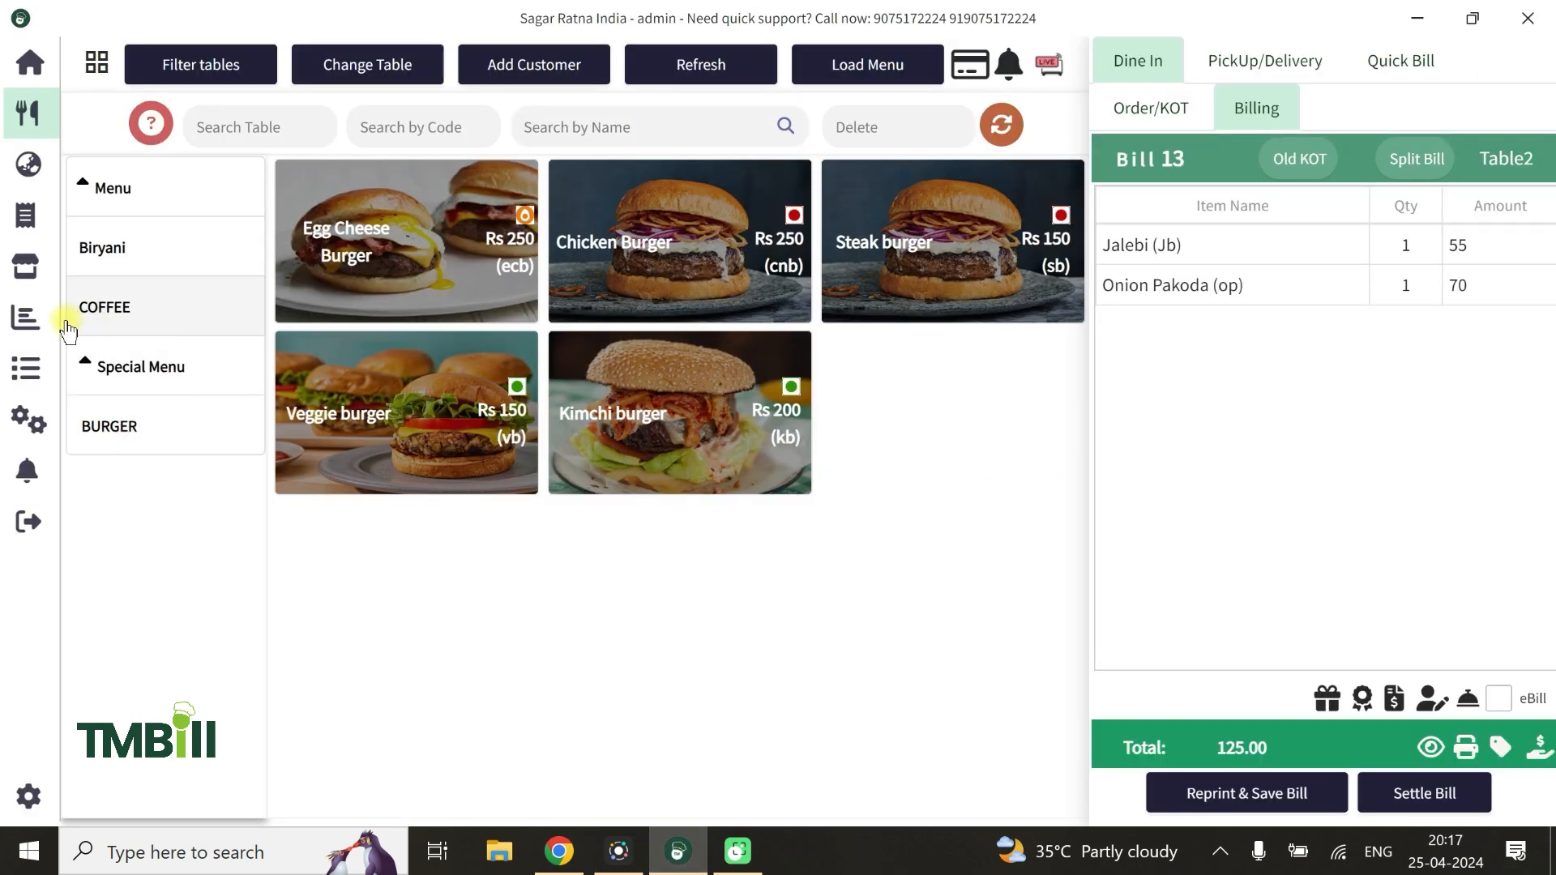
{"action": "left_click", "coordinate": [20, 421]}
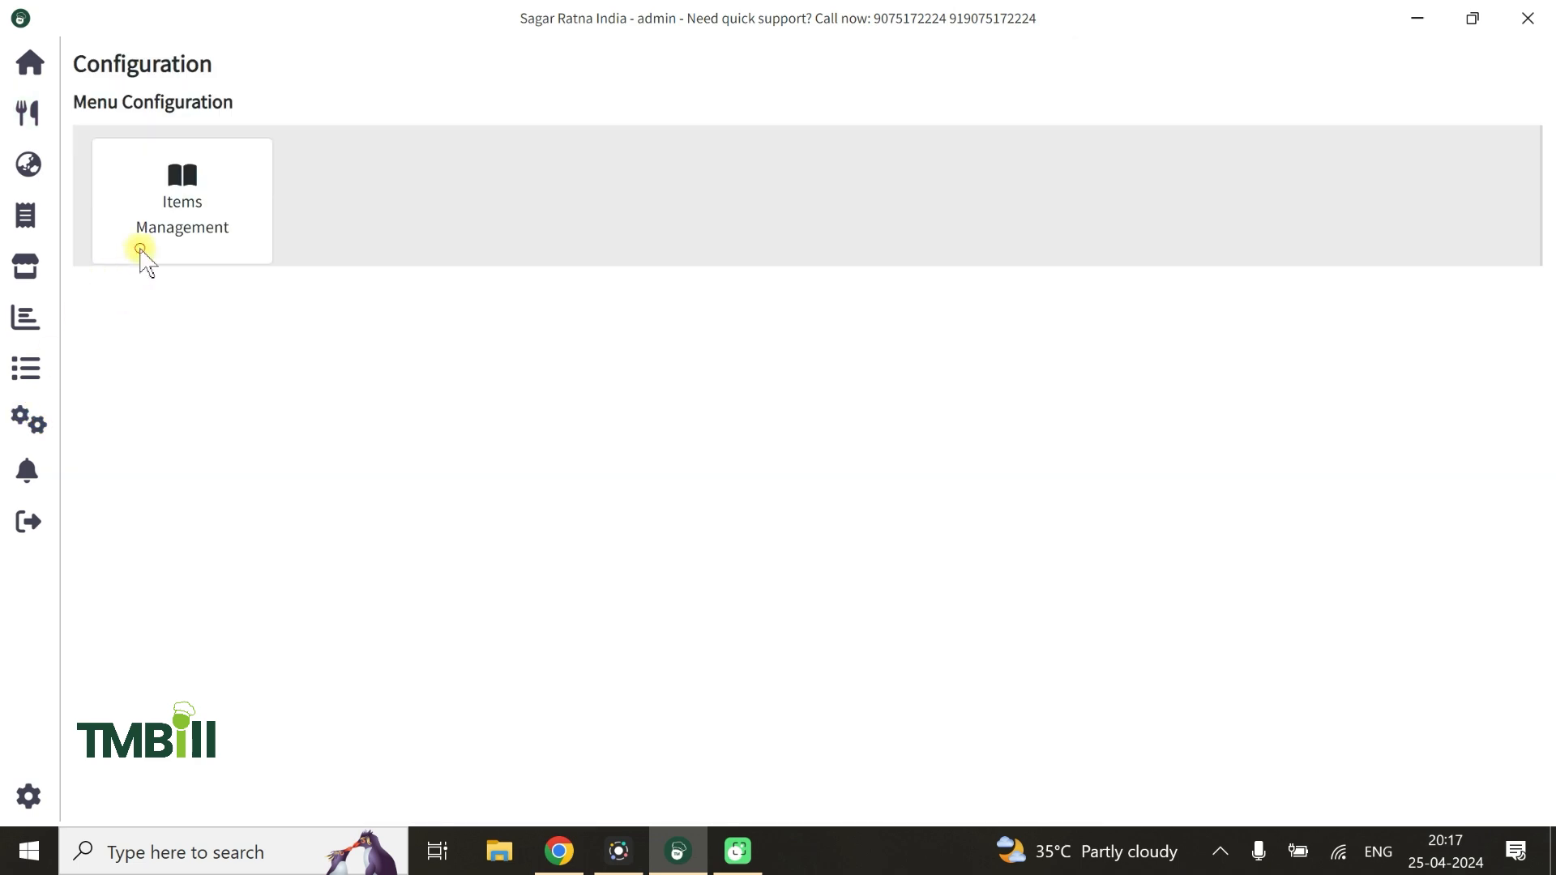
{"action": "left_click", "coordinate": [139, 249]}
{"action": "left_click", "coordinate": [158, 348]}
{"action": "left_click", "coordinate": [149, 316]}
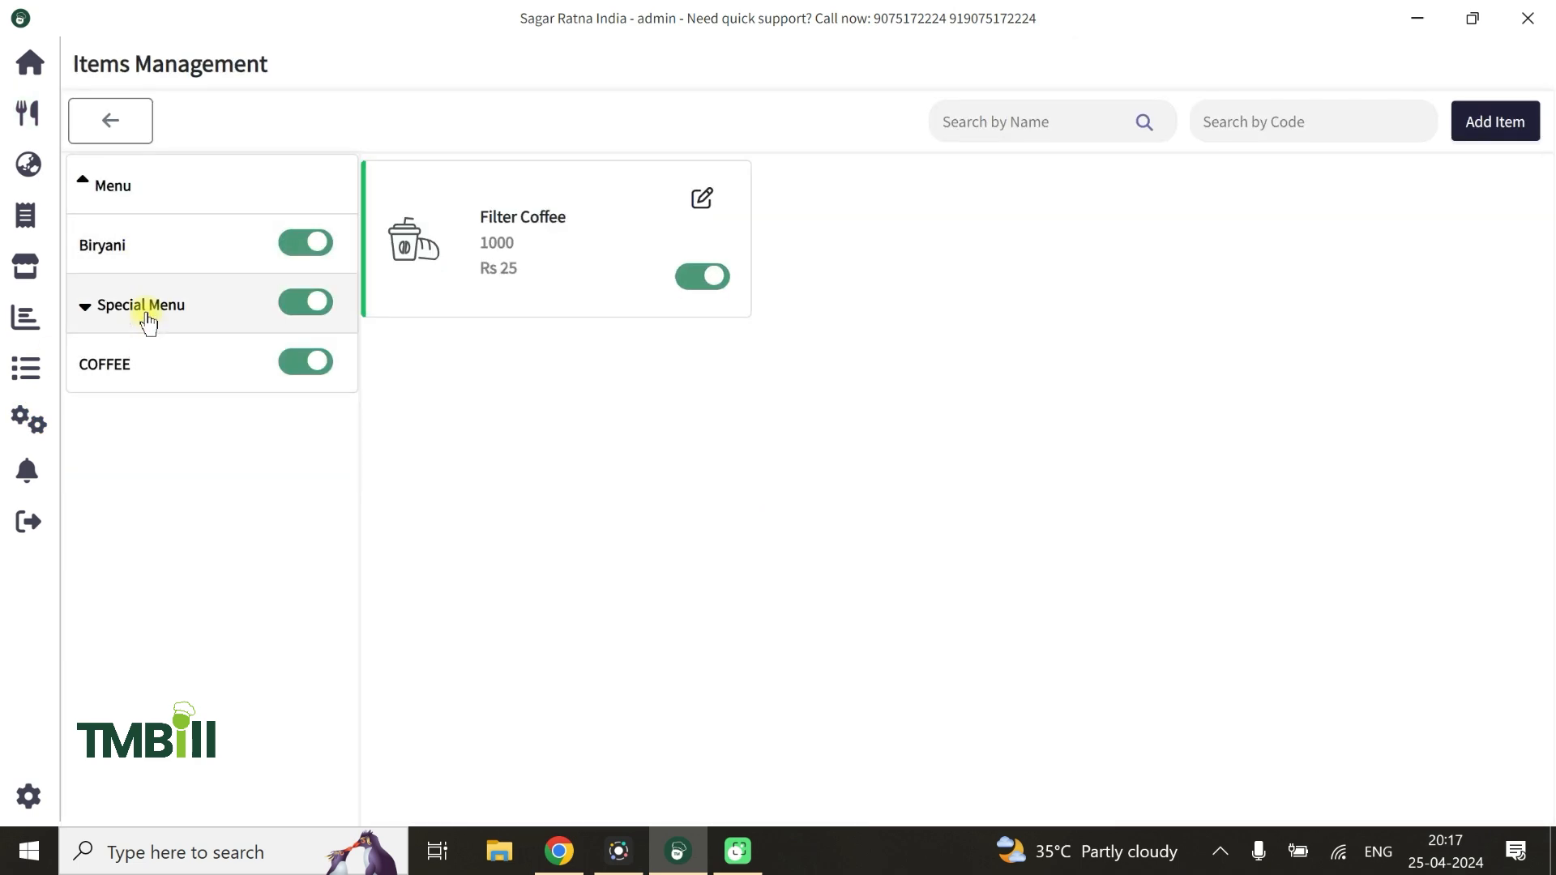
{"action": "left_click", "coordinate": [129, 422]}
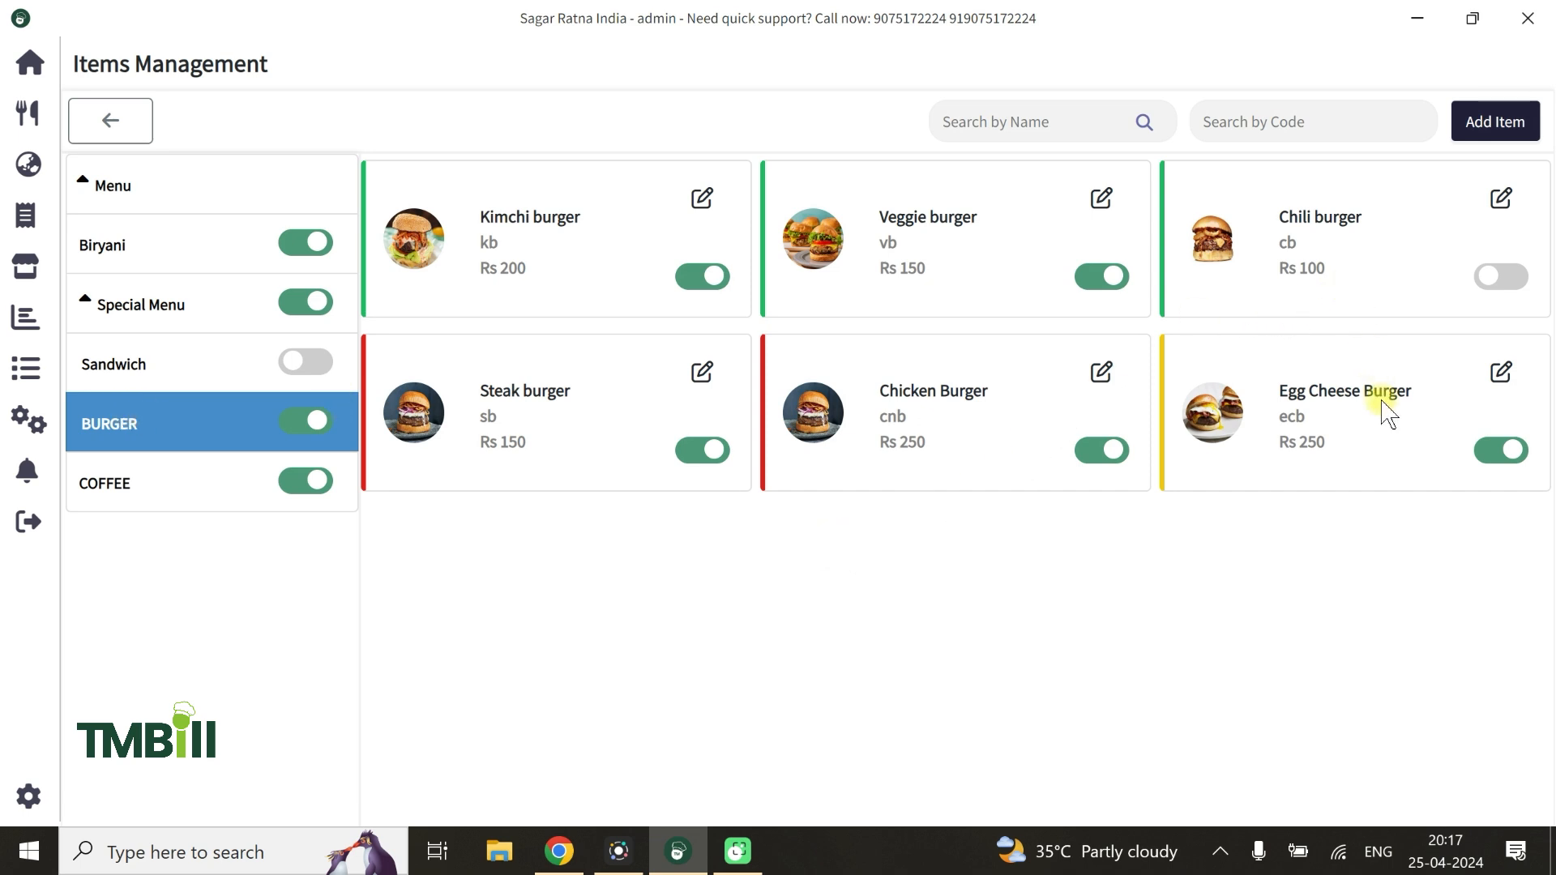
{"action": "left_click", "coordinate": [1100, 372]}
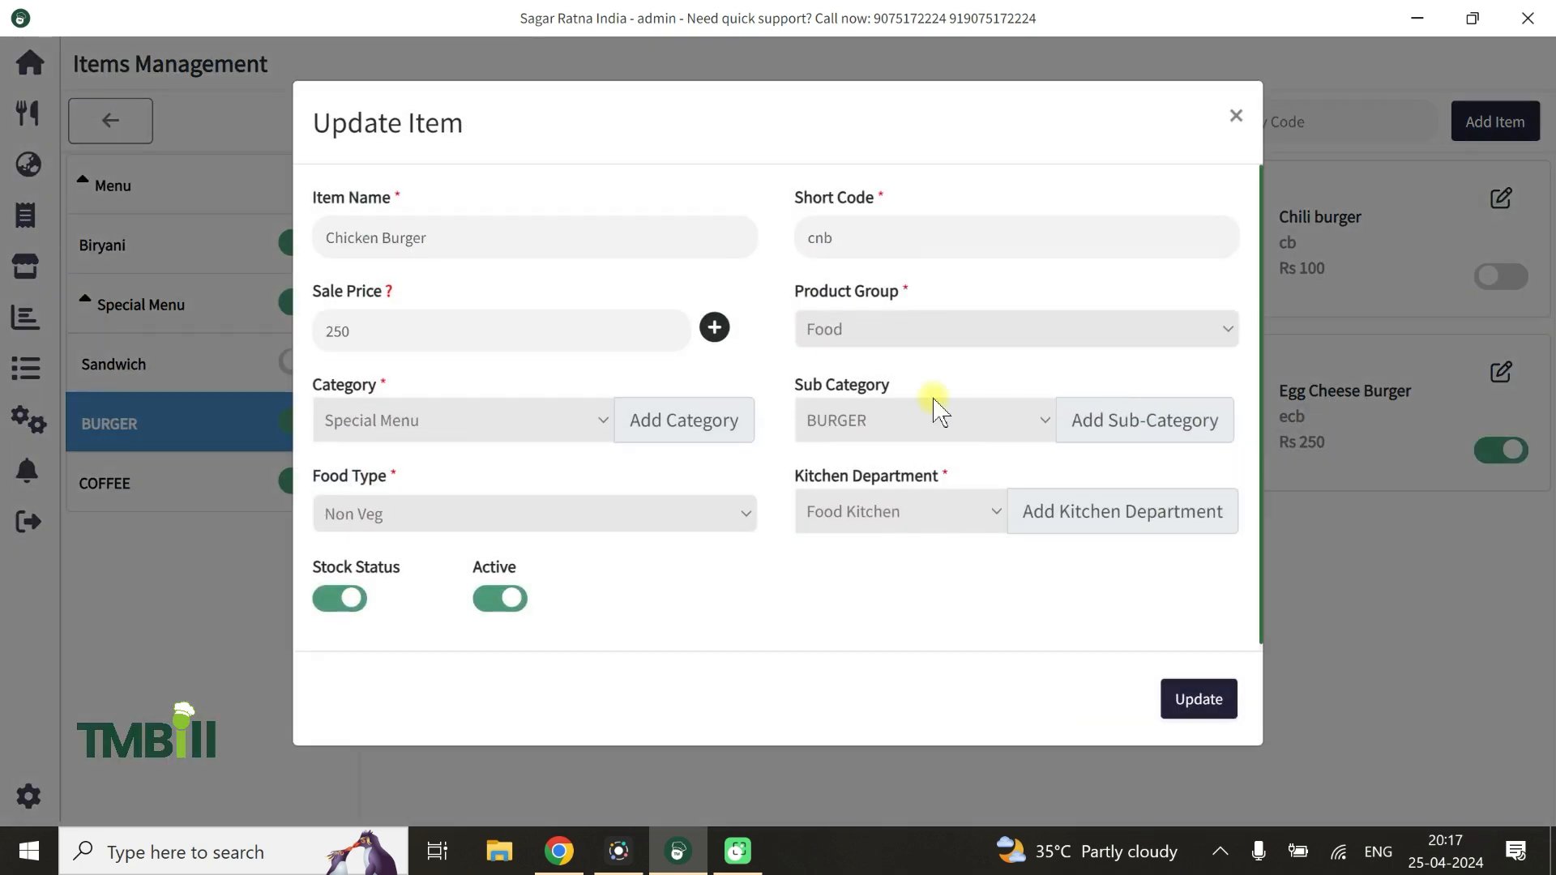
{"action": "left_click", "coordinate": [334, 601]}
{"action": "left_click", "coordinate": [1203, 700]}
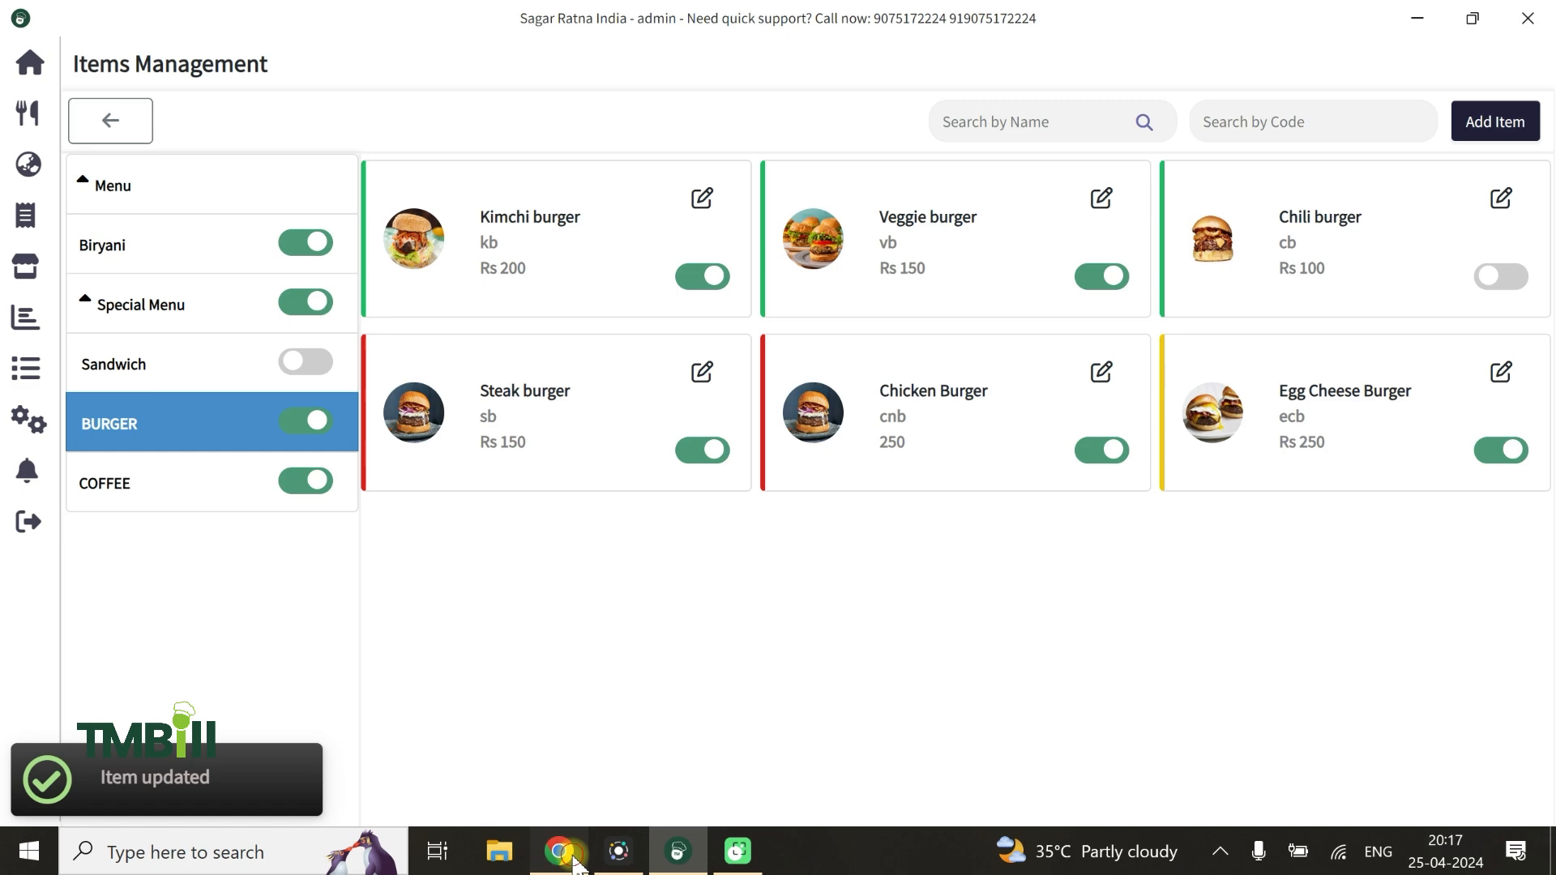
Switch to Chrome, reload the digital menu, and check the Chicken Burger's availability in the BURGER category by trying to add it
{"action": "left_click", "coordinate": [559, 851]}
{"action": "left_click", "coordinate": [114, 76]}
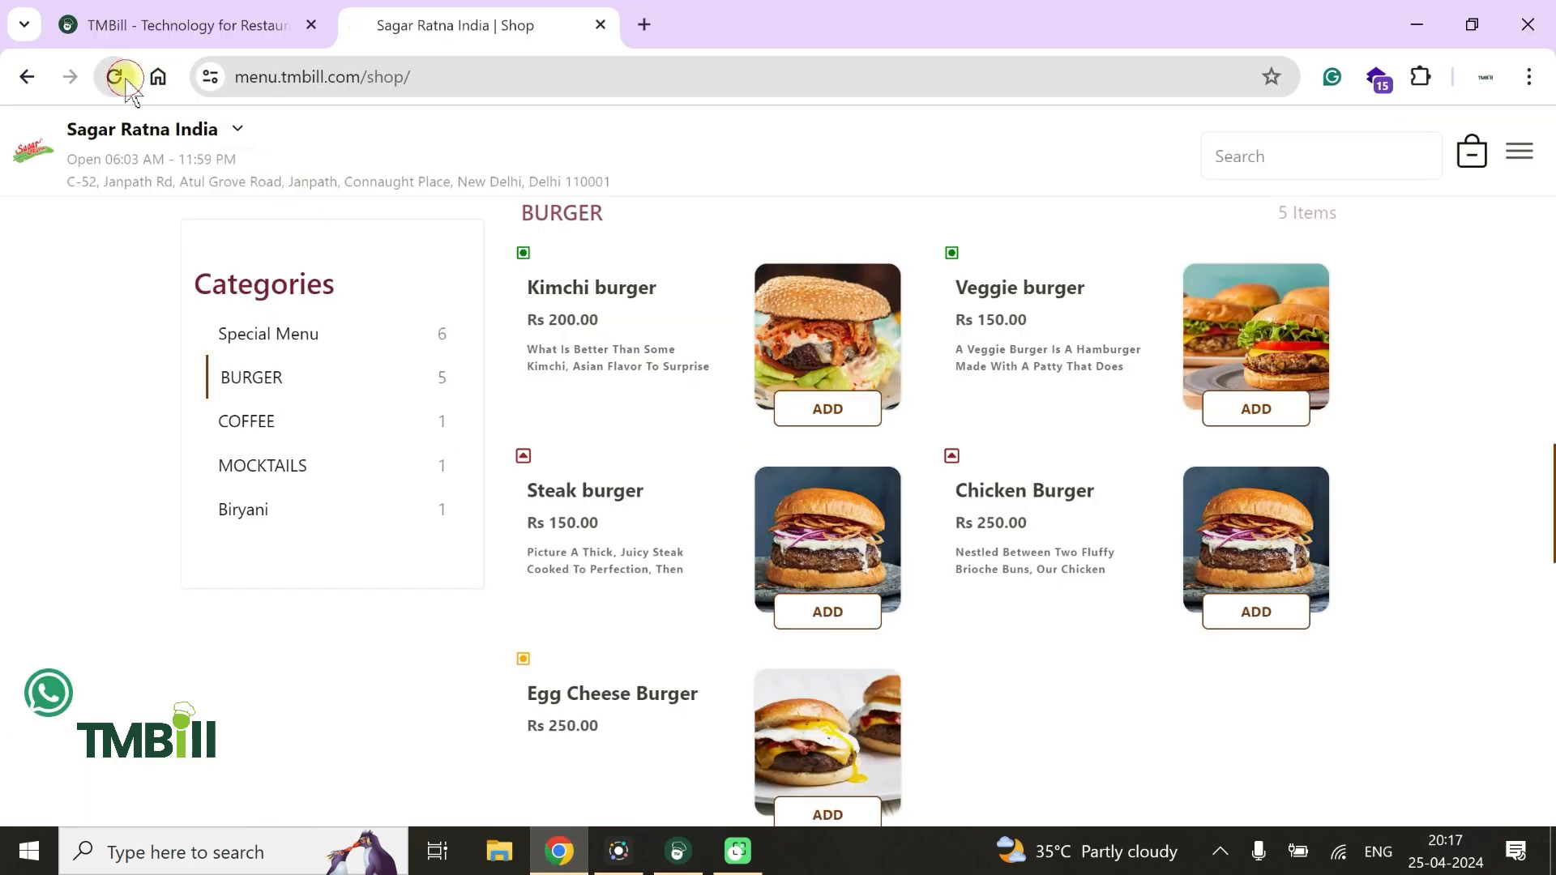
{"action": "scroll", "coordinate": [510, 344], "scroll_direction": "down", "scroll_amount": 9}
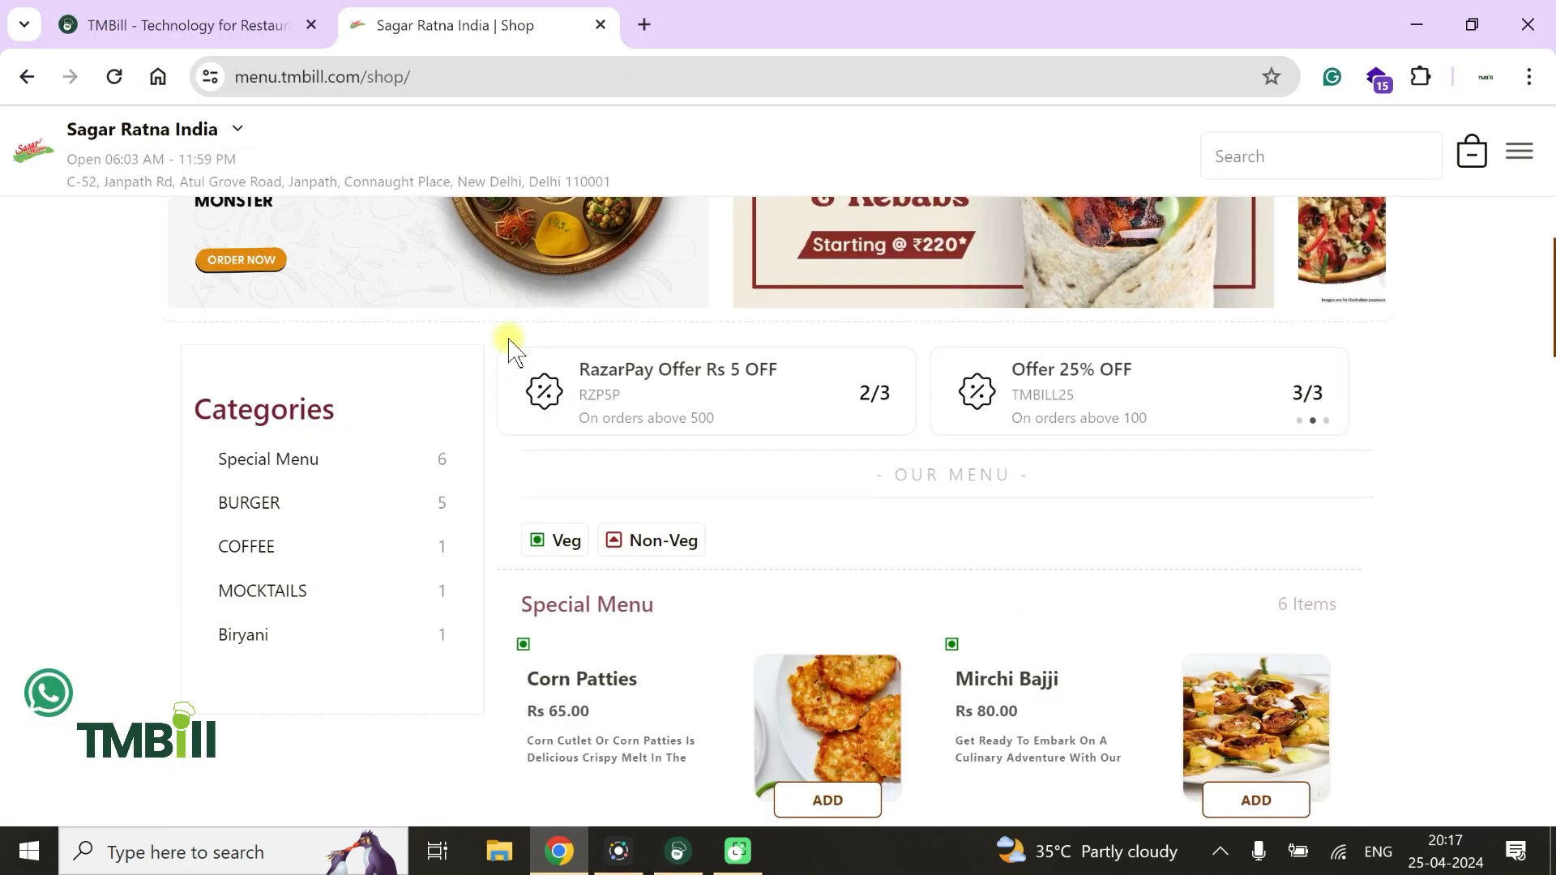
{"action": "scroll", "coordinate": [774, 435], "scroll_direction": "down", "scroll_amount": 2}
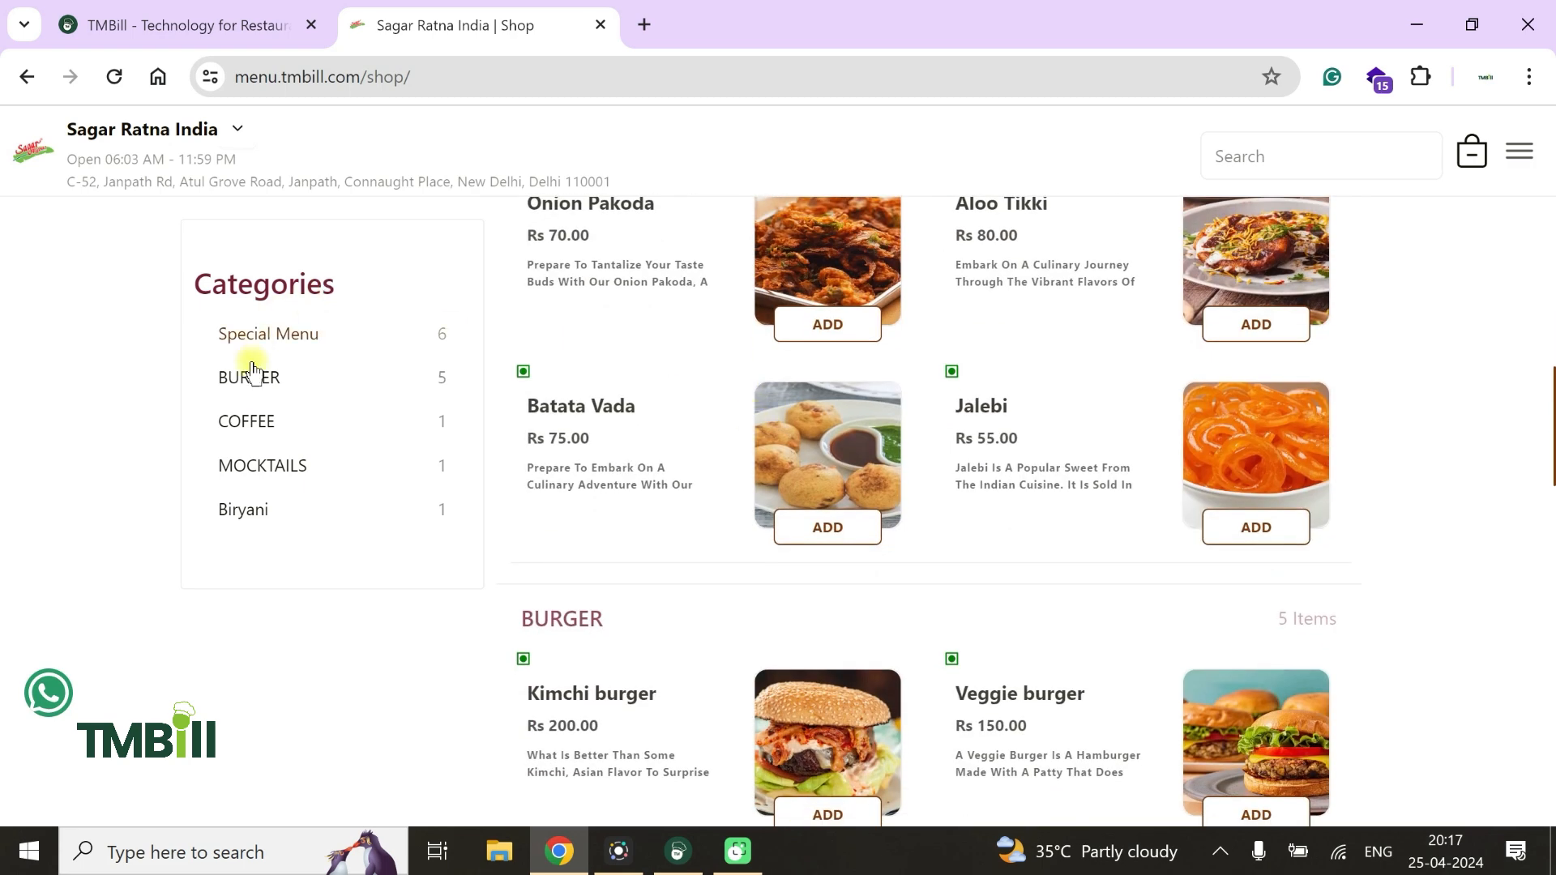
{"action": "left_click", "coordinate": [248, 377]}
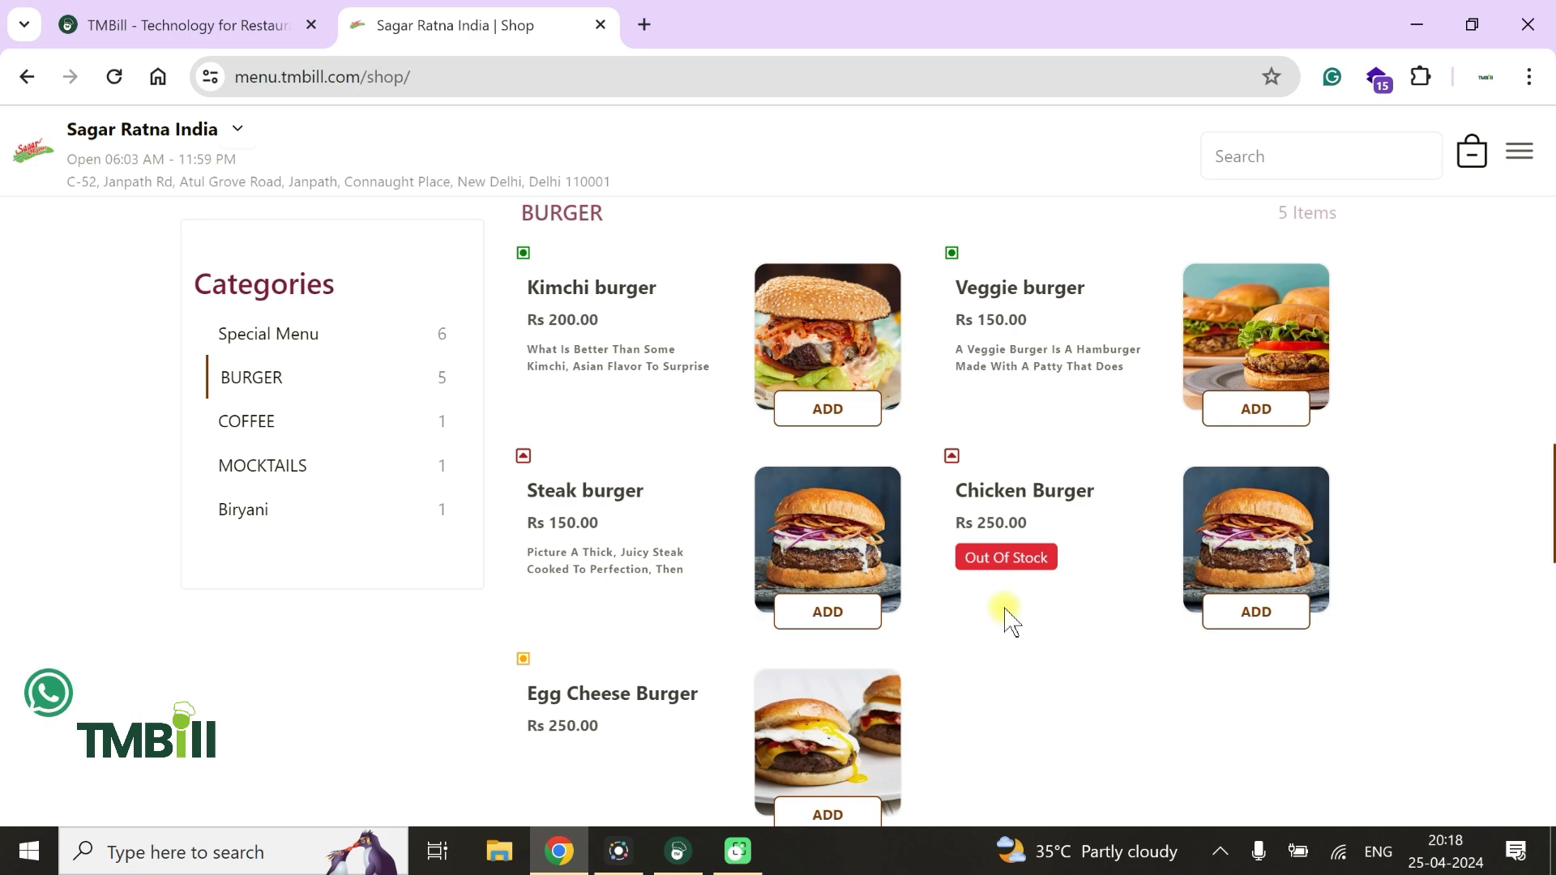
{"action": "left_click", "coordinate": [1256, 619]}
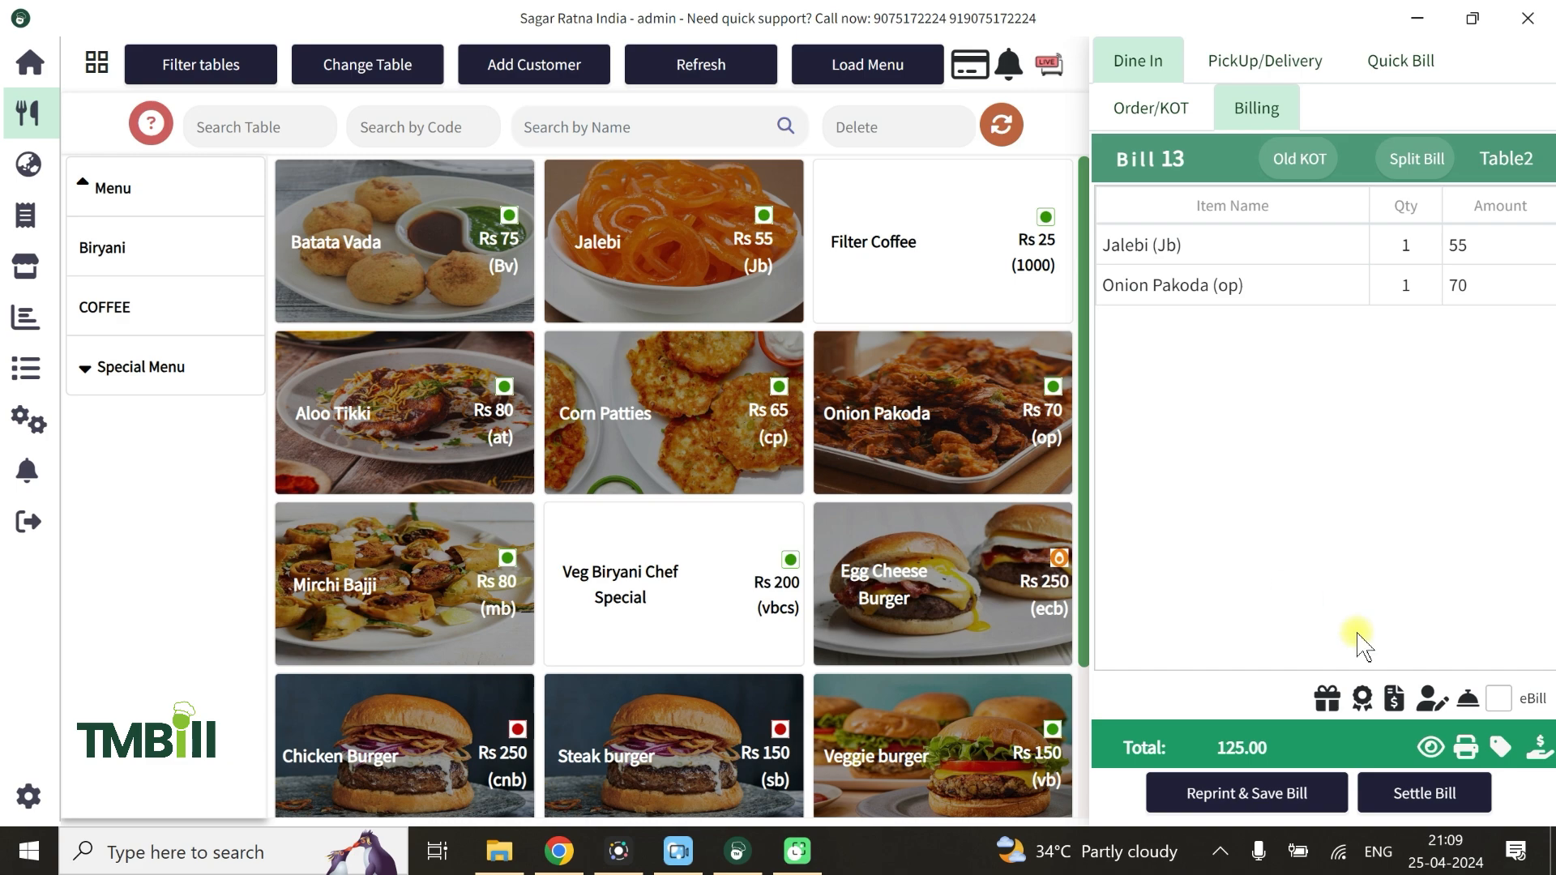
Preview the printed bill for Table2 on the TMBill POS order screen, then close the preview
{"action": "left_click", "coordinate": [1429, 743]}
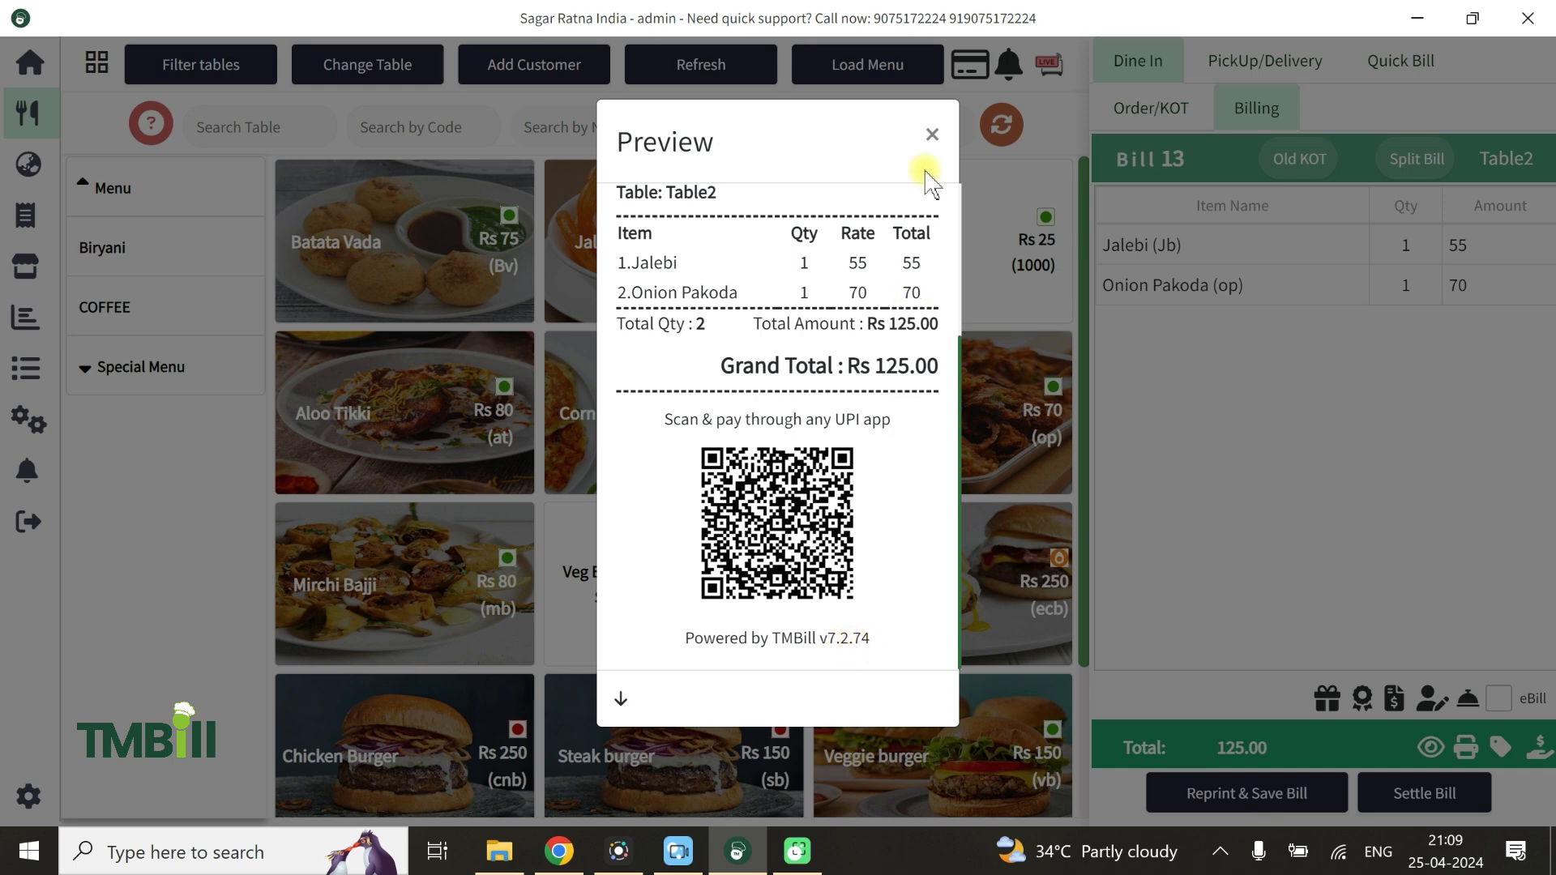
{"action": "left_click", "coordinate": [932, 134]}
Switch to the TMBill back office in Chrome and open its TMBill Applications page
{"action": "left_click", "coordinate": [558, 851]}
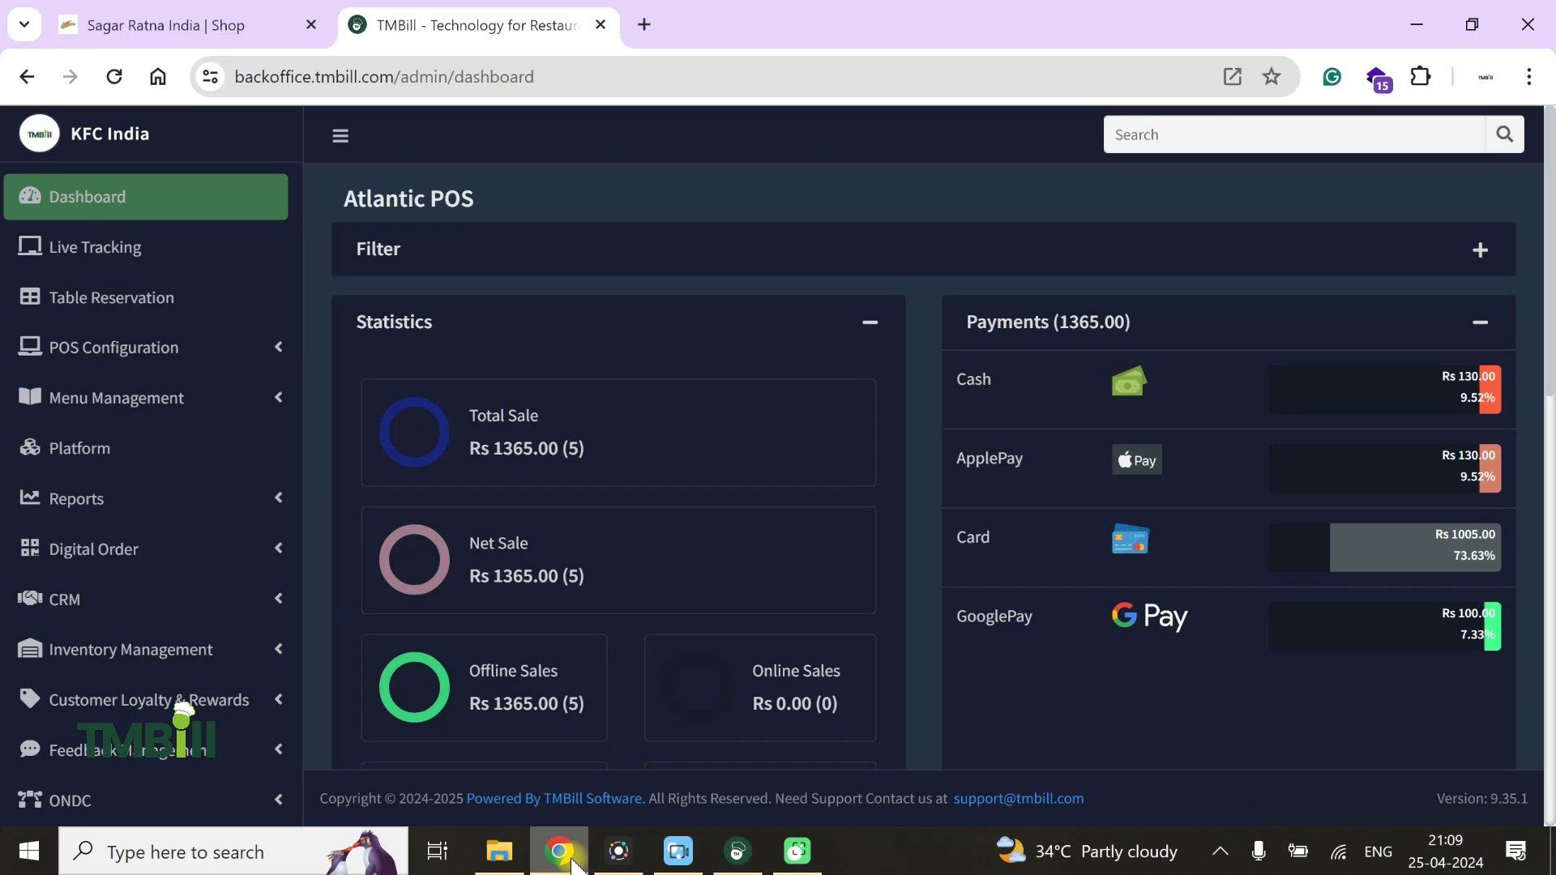
{"action": "scroll", "coordinate": [164, 401], "scroll_direction": "down", "scroll_amount": 2}
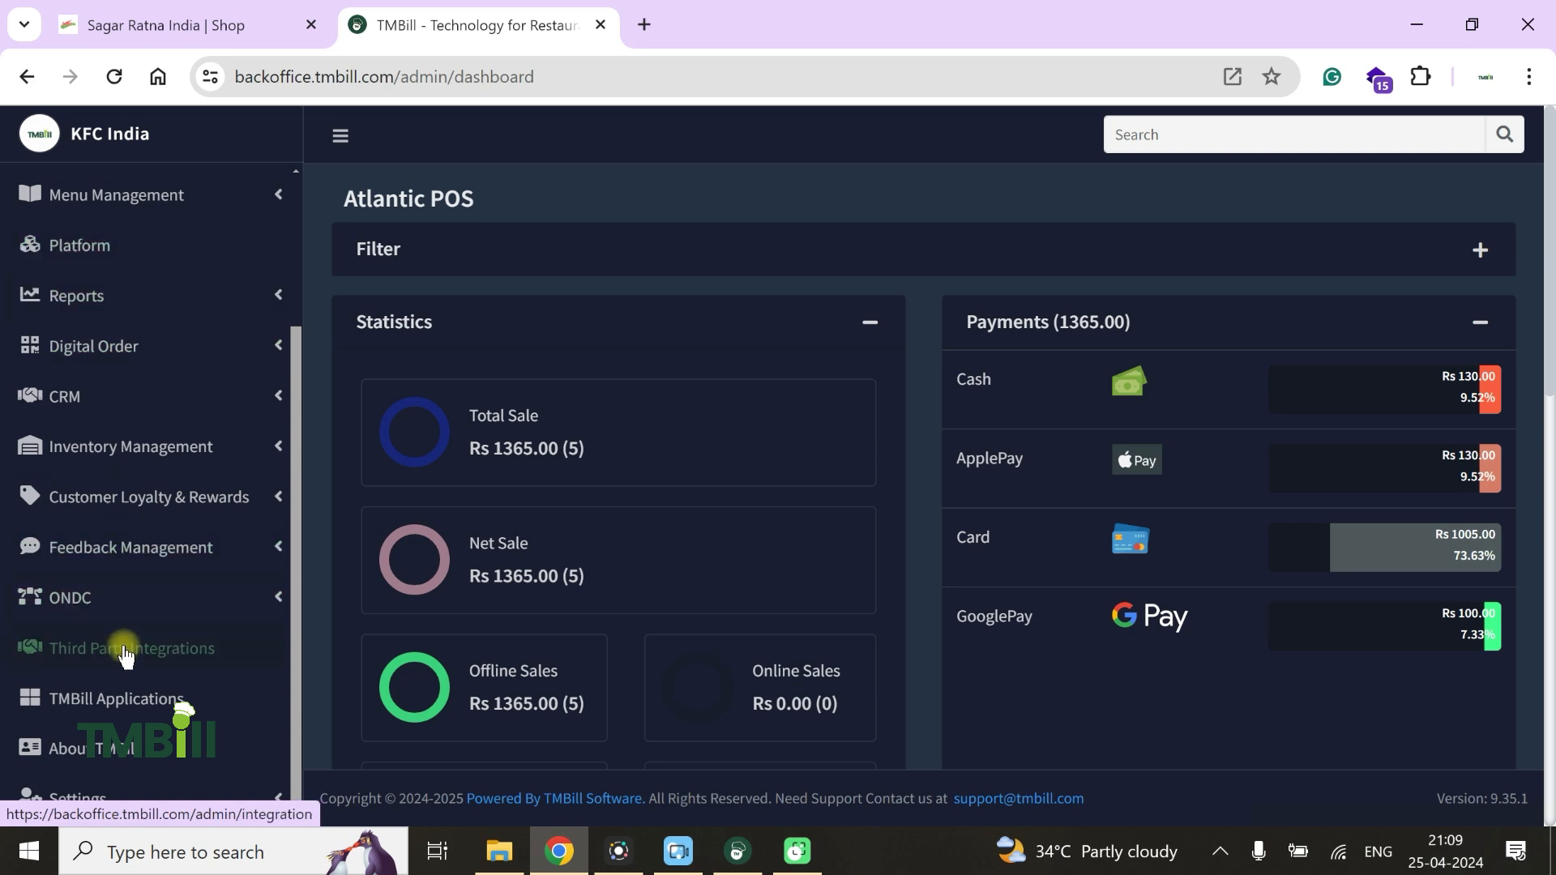
{"action": "left_click", "coordinate": [114, 705]}
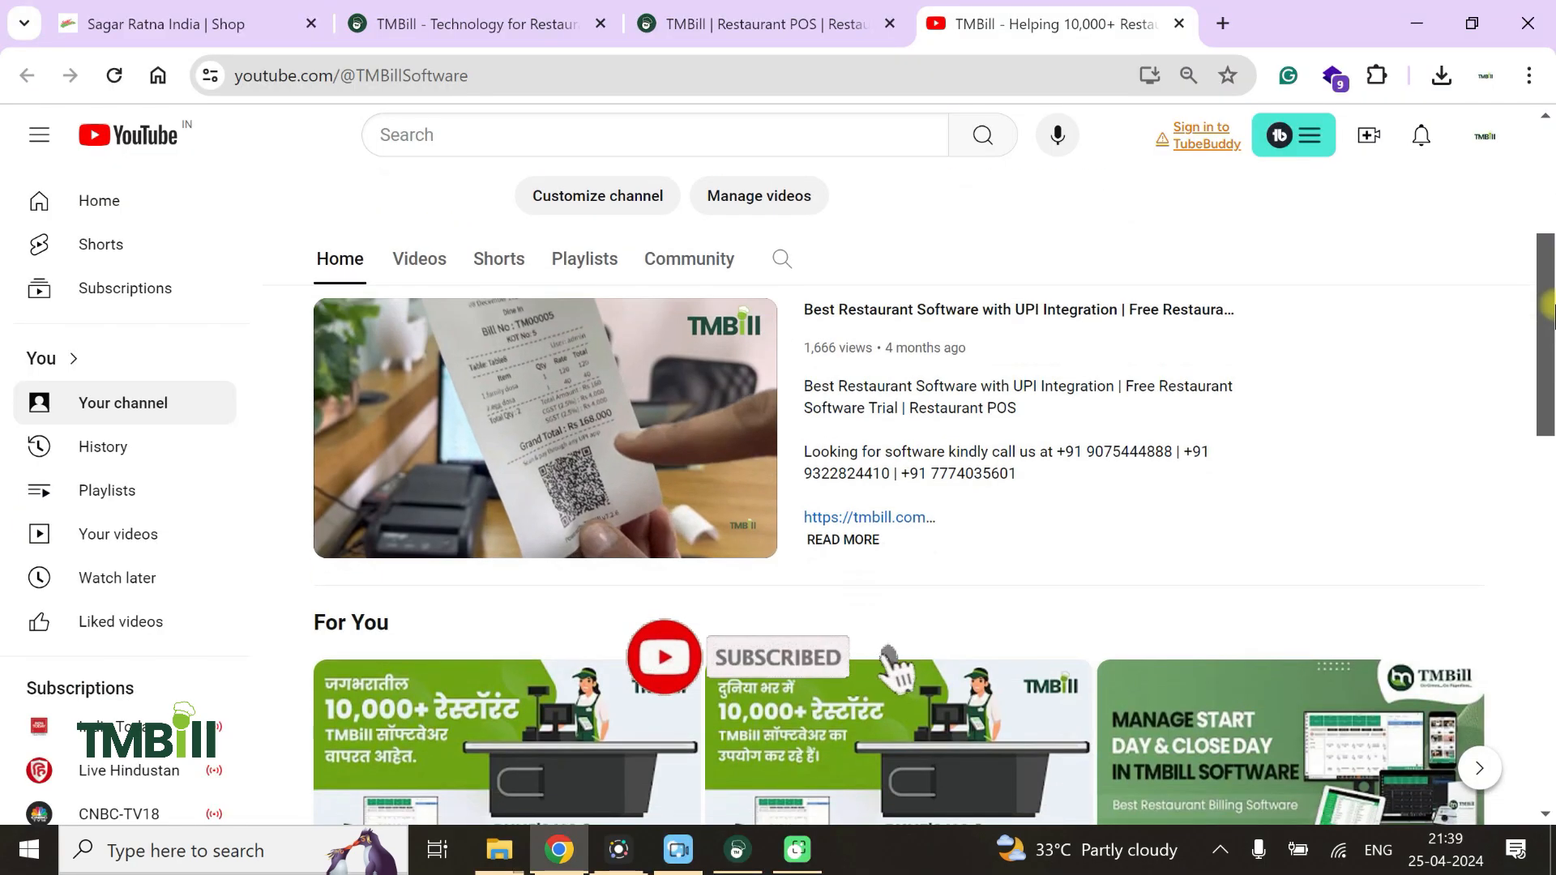
Look through the featured videos and Shorts on the TMBill YouTube channel's home page
{"action": "scroll", "coordinate": [1549, 525], "scroll_direction": "down", "scroll_amount": 10}
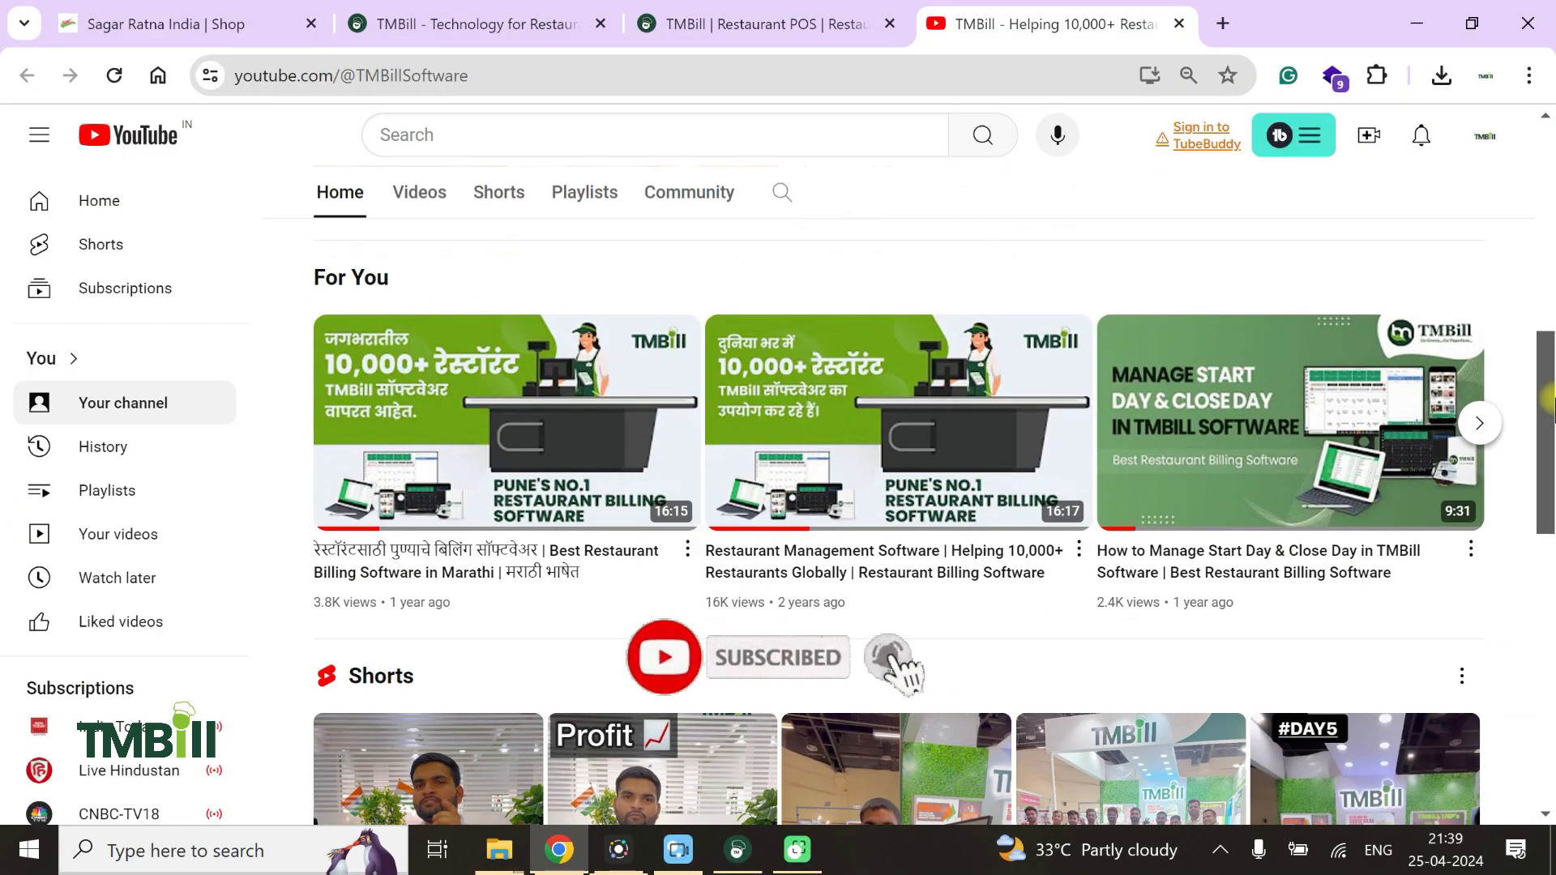
{"action": "scroll", "coordinate": [1549, 525], "scroll_direction": "down", "scroll_amount": 1}
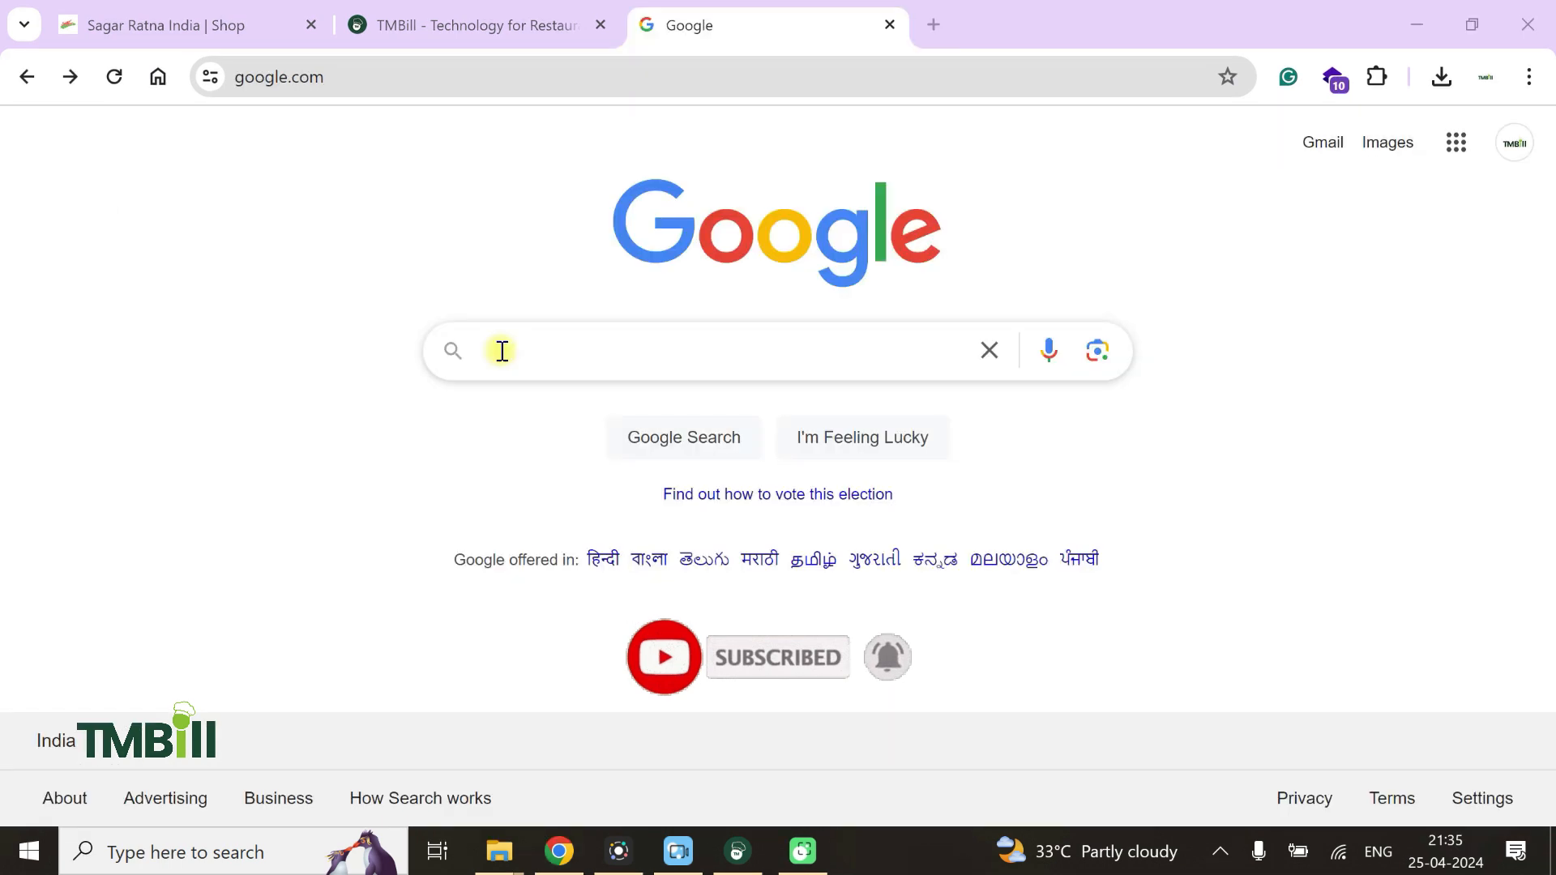
{"action": "type", "text": "www.t"}
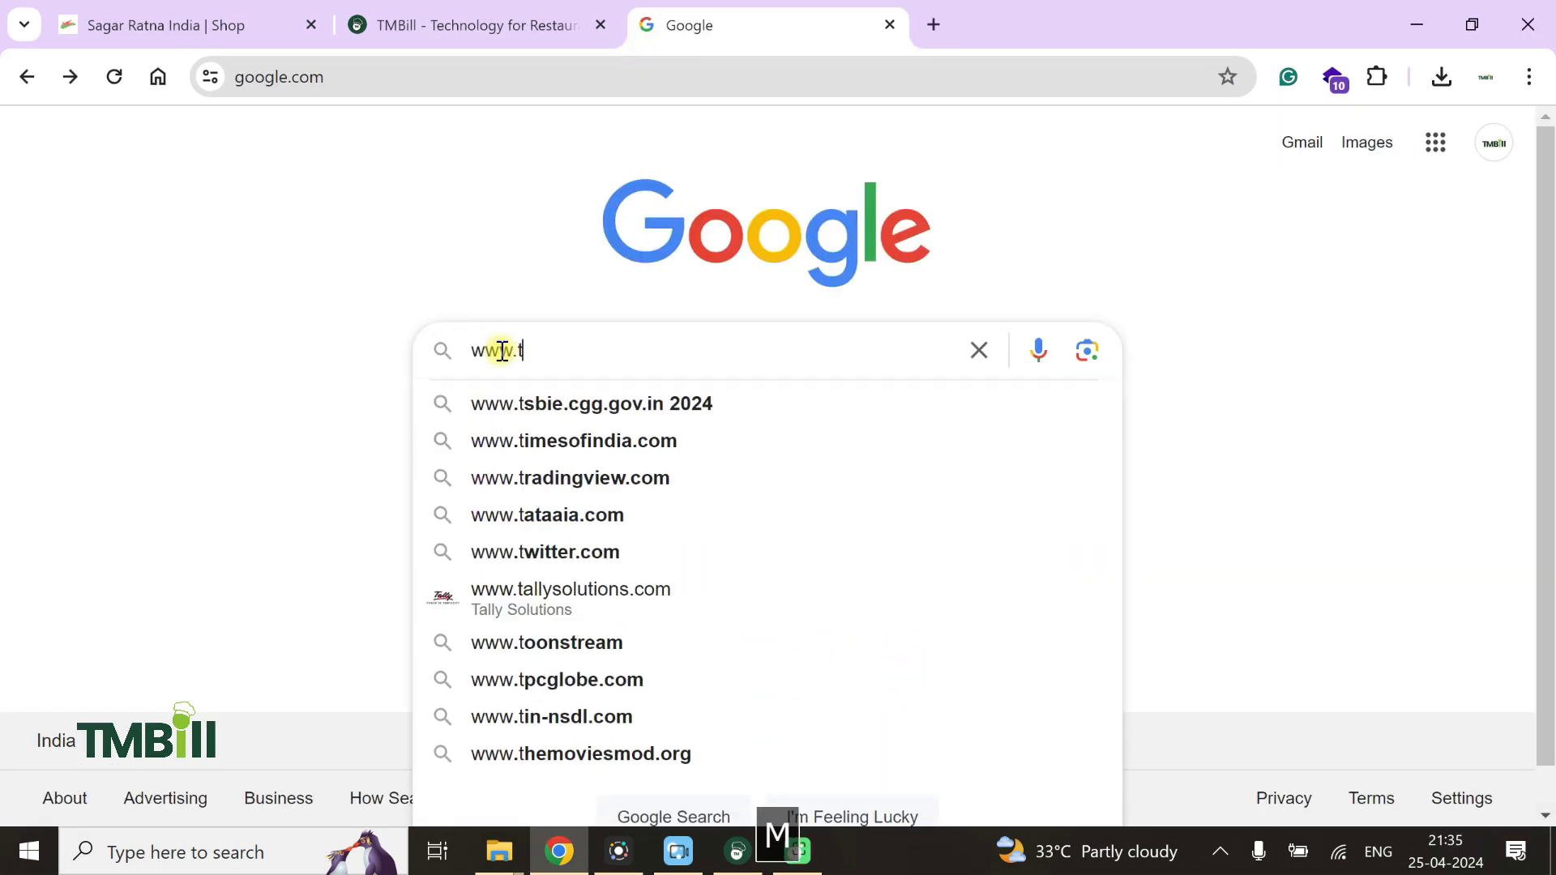
{"action": "type", "text": "mbill.com"}
{"action": "key", "text": "Return"}
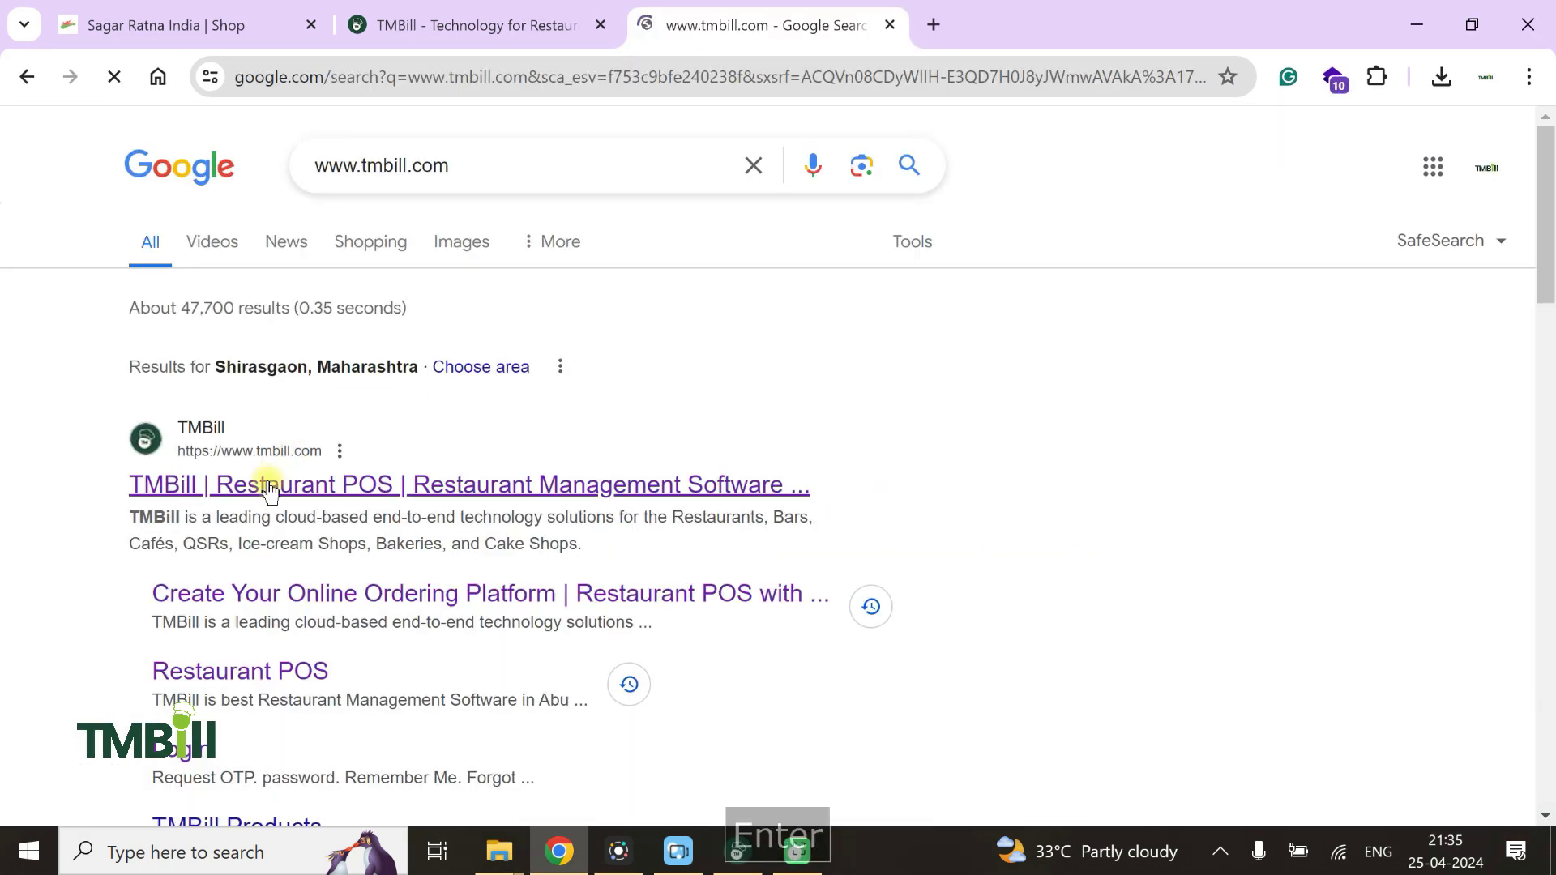
{"action": "left_click", "coordinate": [269, 486]}
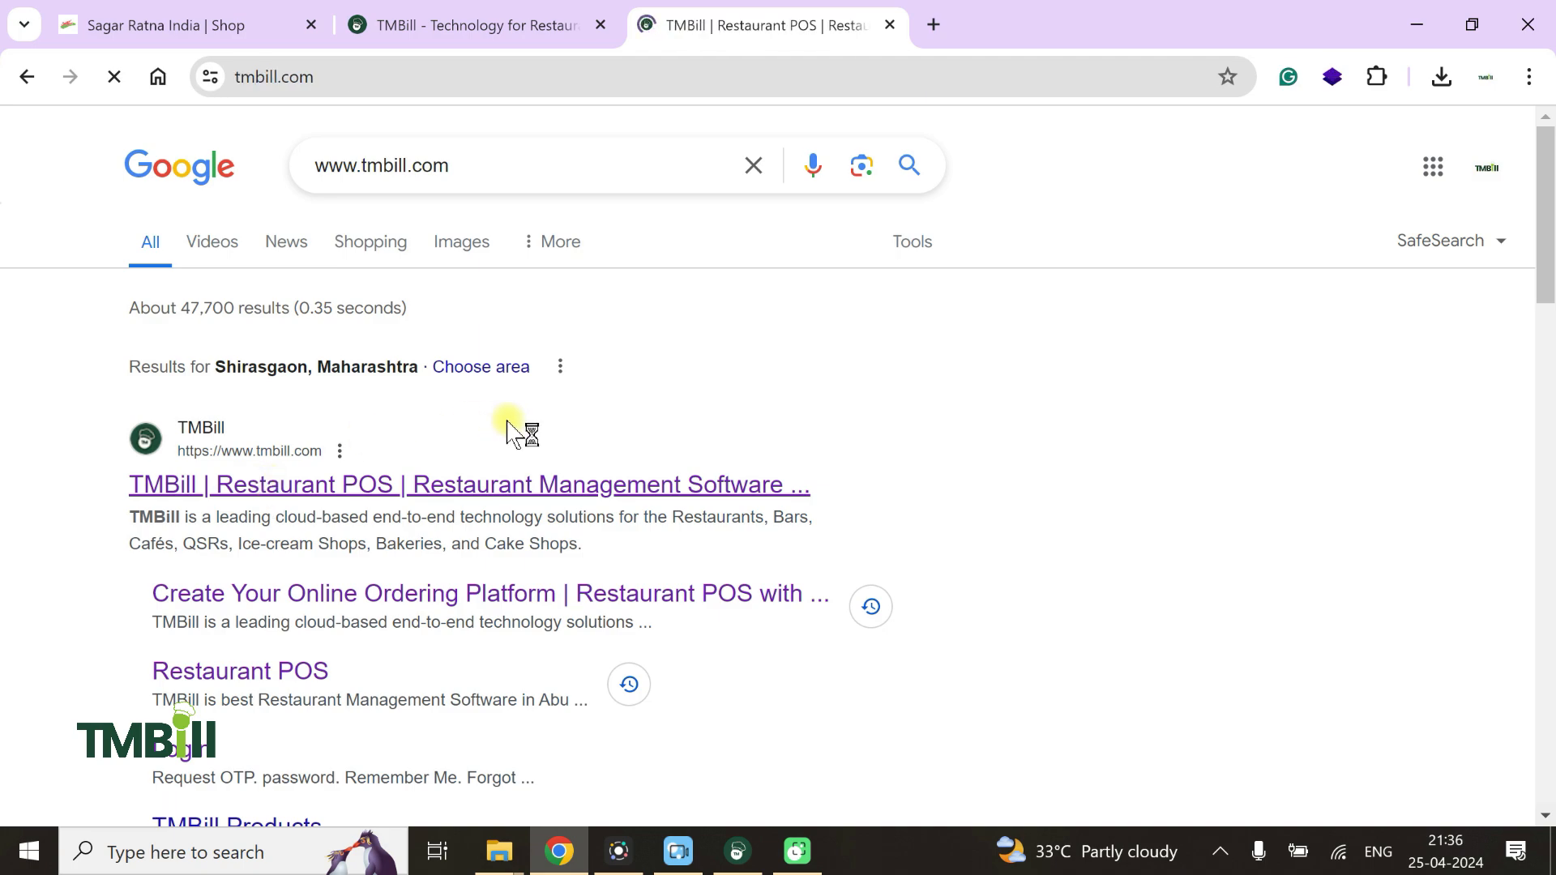
{"action": "scroll", "coordinate": [620, 509], "scroll_direction": "down", "scroll_amount": 6}
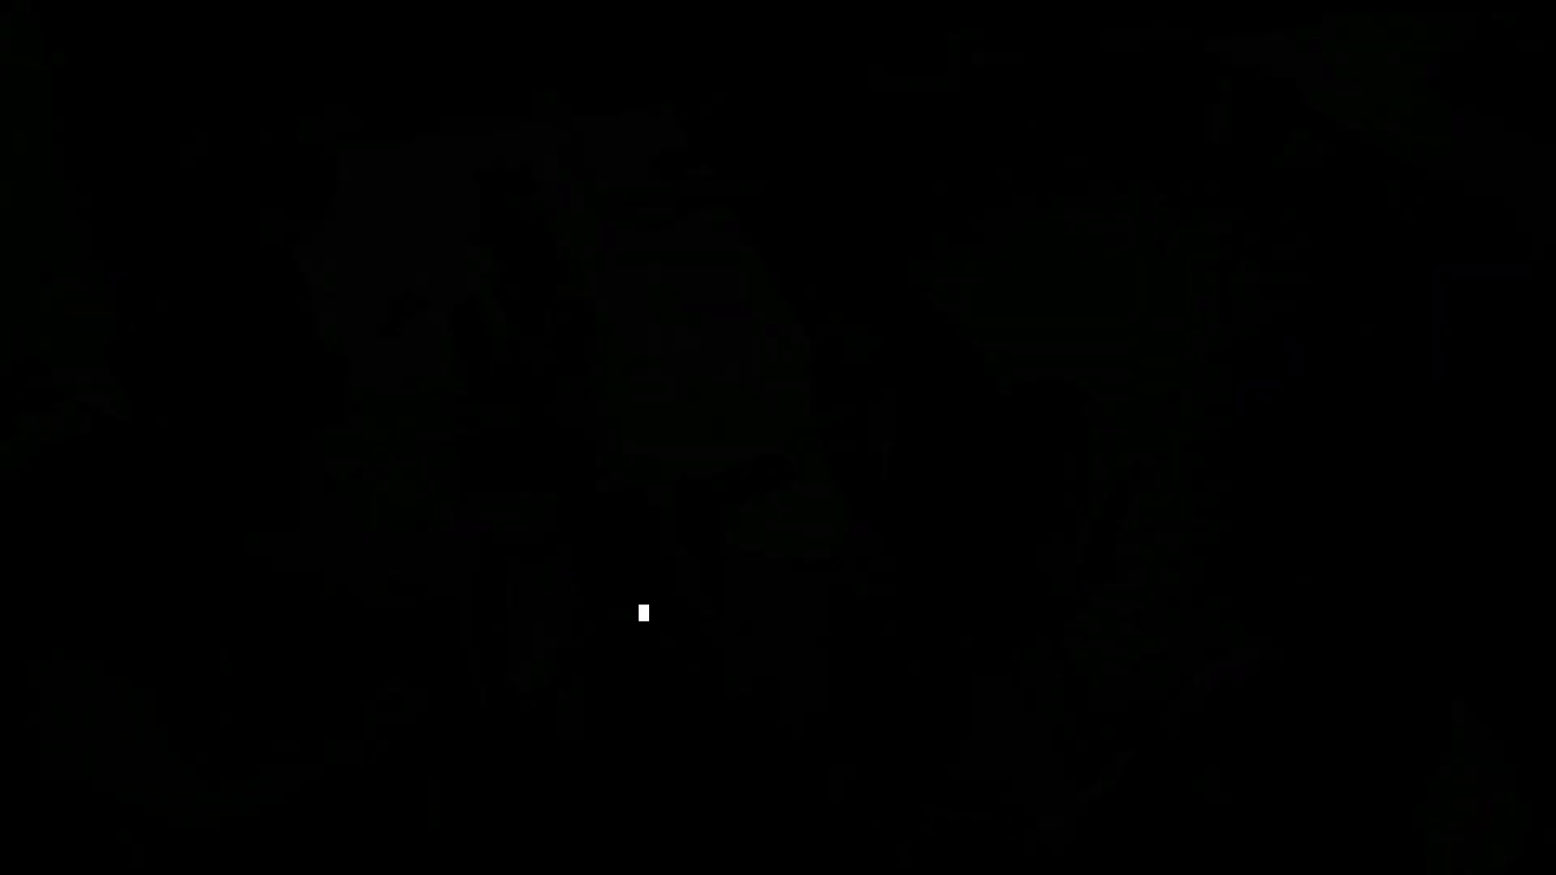